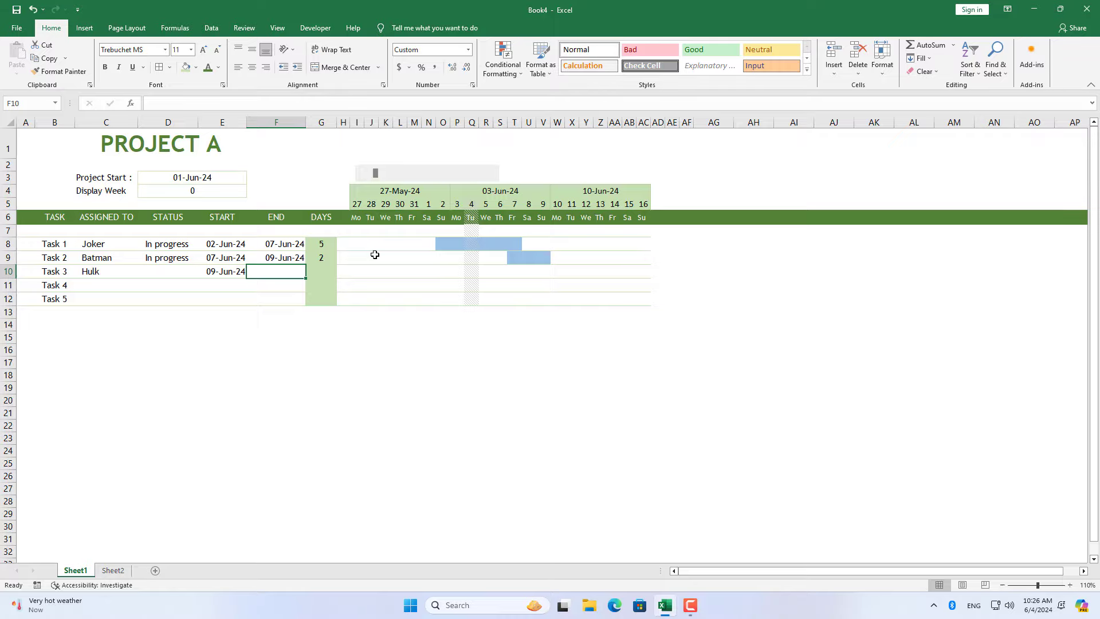
Enter 6/15 as Task 3's end date in F10
type("6/15")
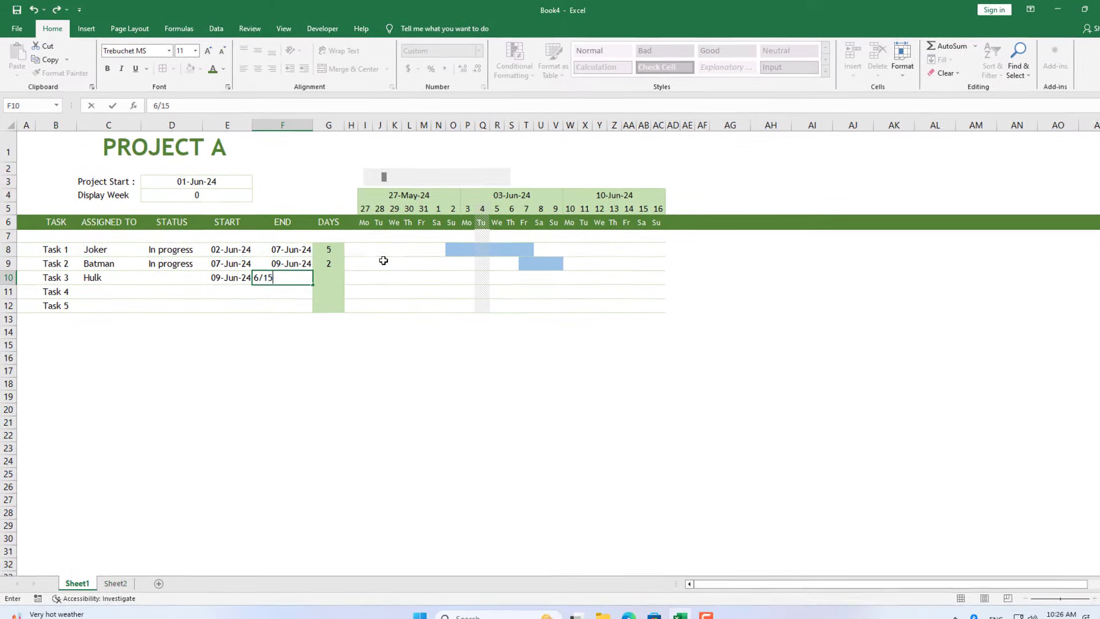
key("Return")
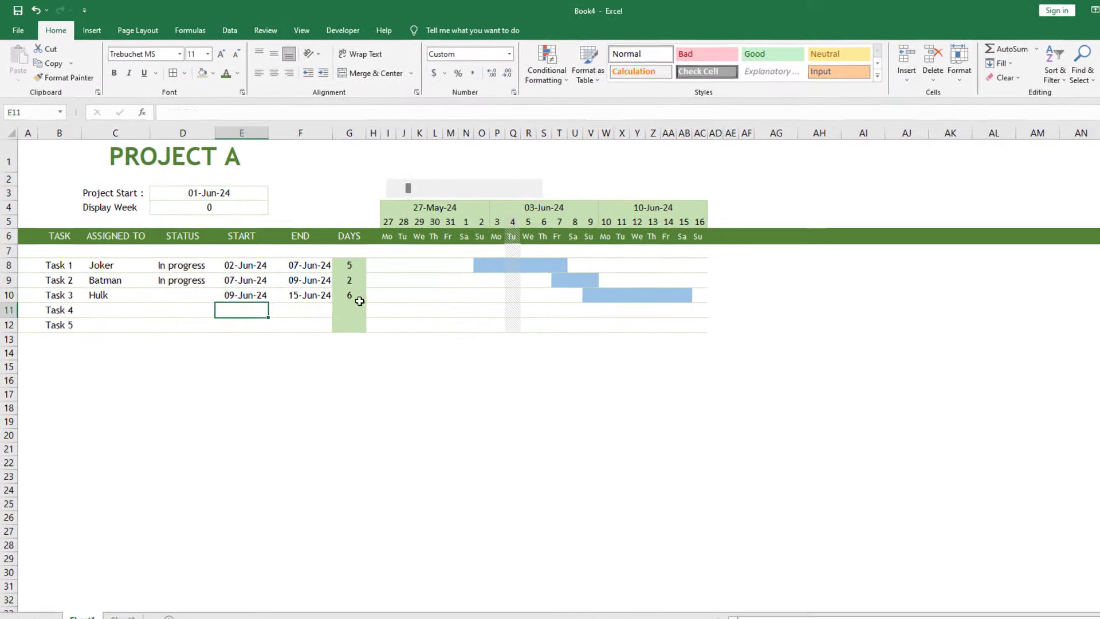
left_click_drag(590, 295, 682, 294)
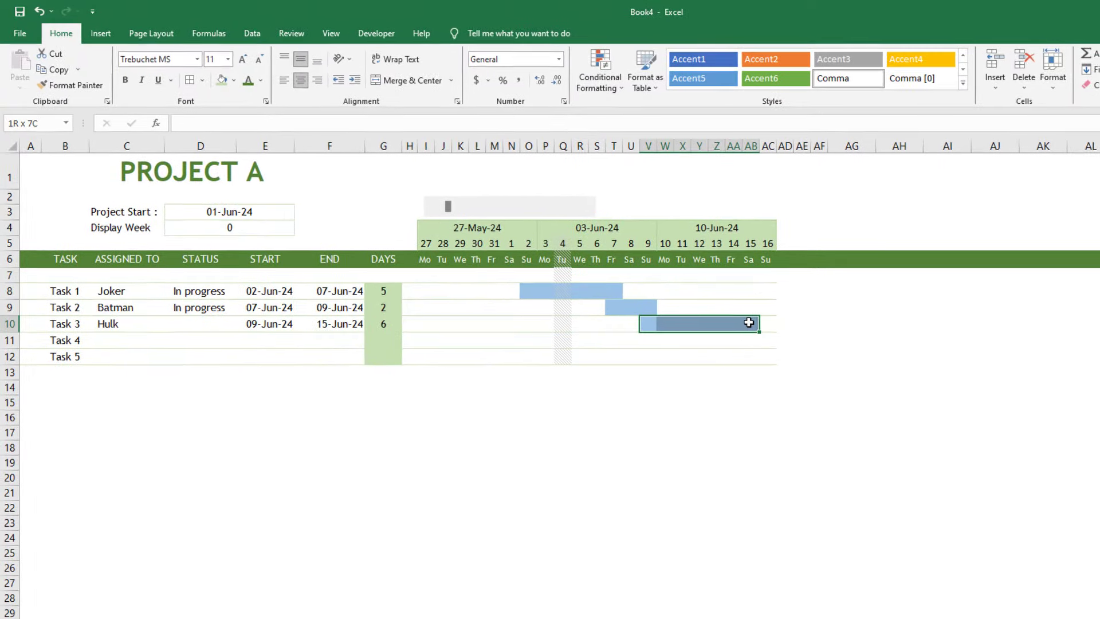
Try Complete and Blocked as Task 3's status, then settle on In progress
left_click(229, 358)
left_click(268, 359)
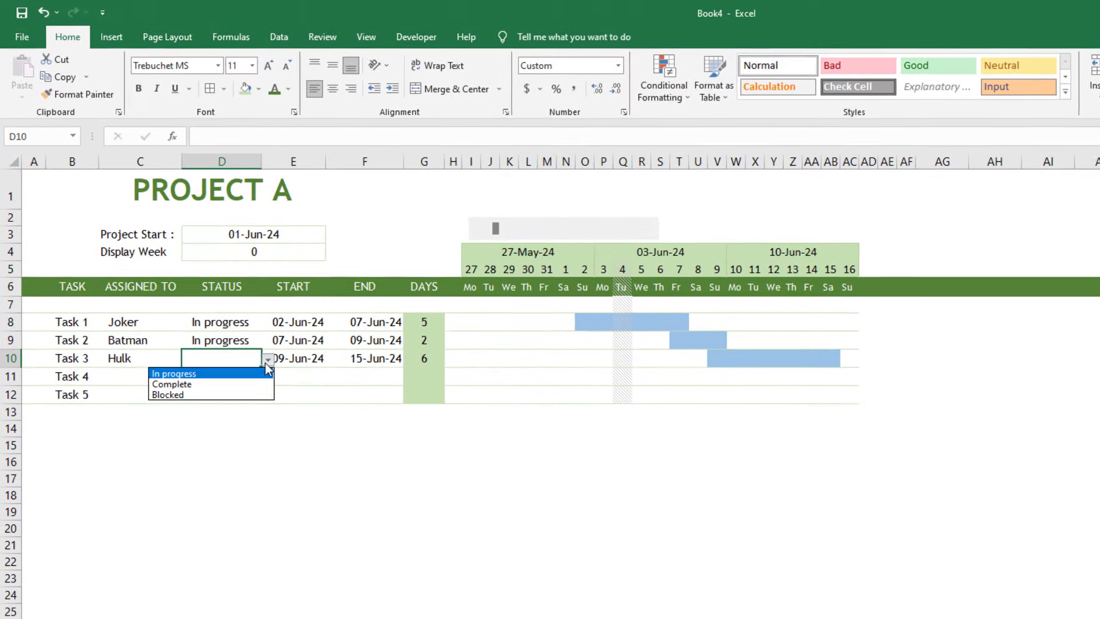
left_click(261, 384)
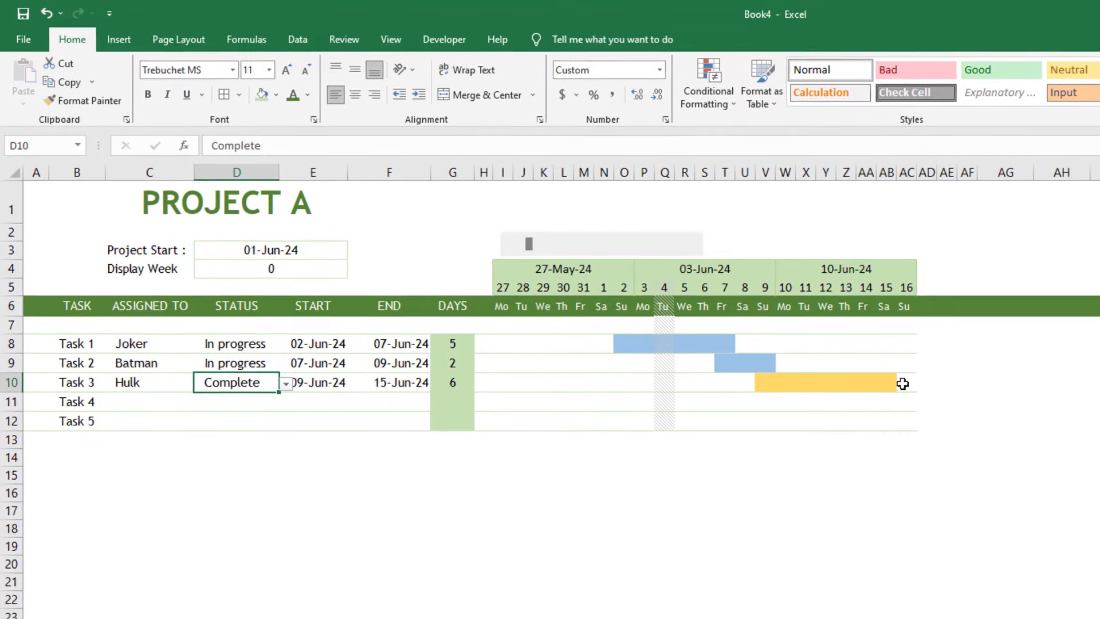
left_click(285, 383)
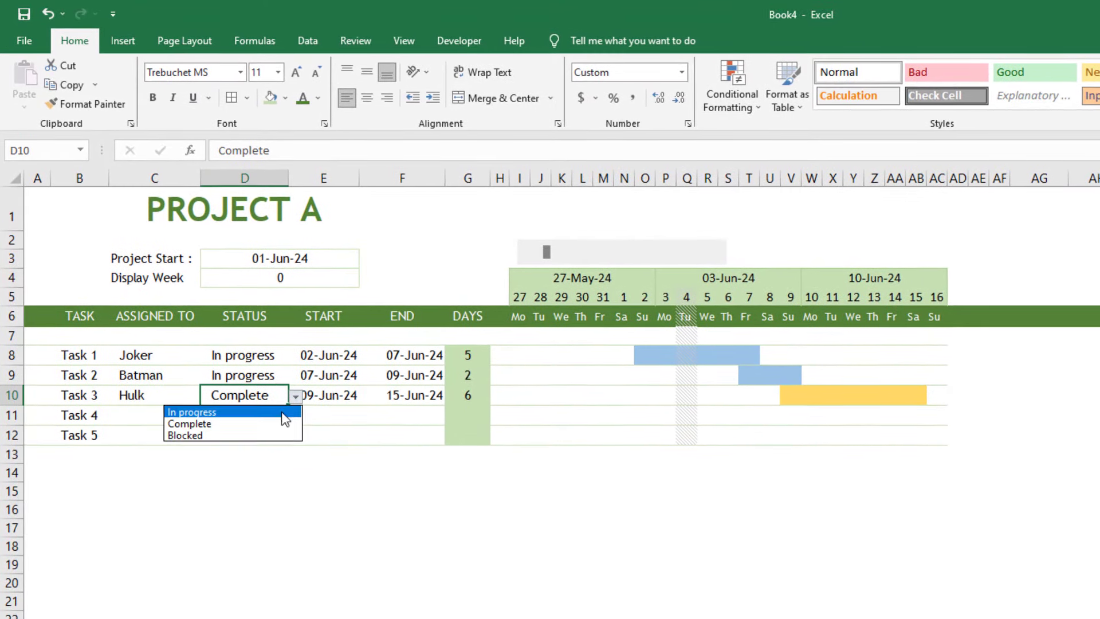
left_click(269, 434)
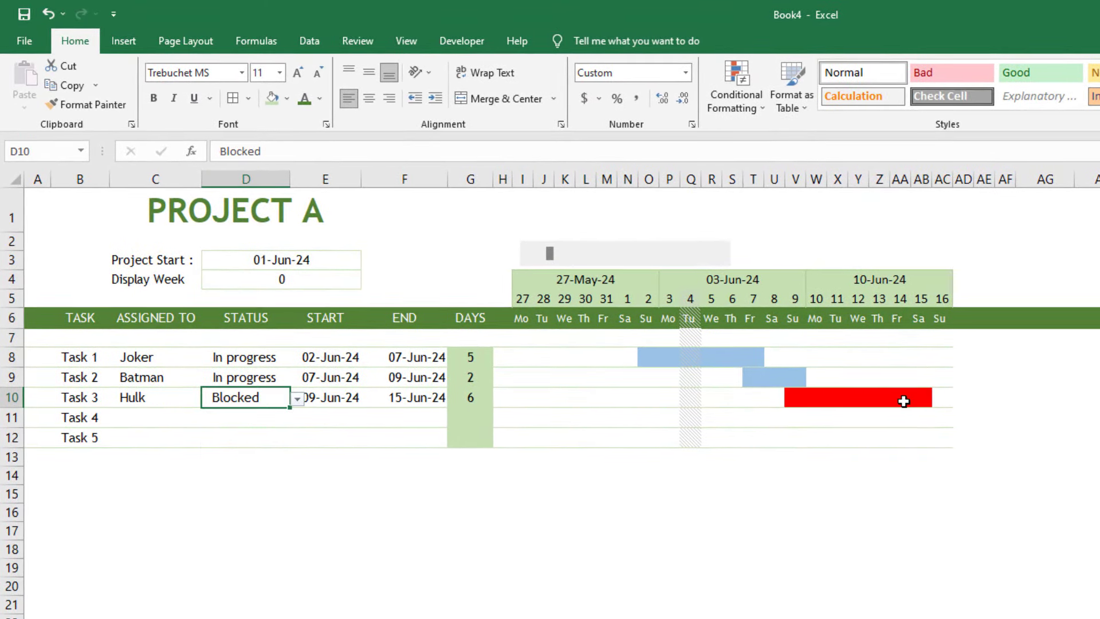
left_click(298, 399)
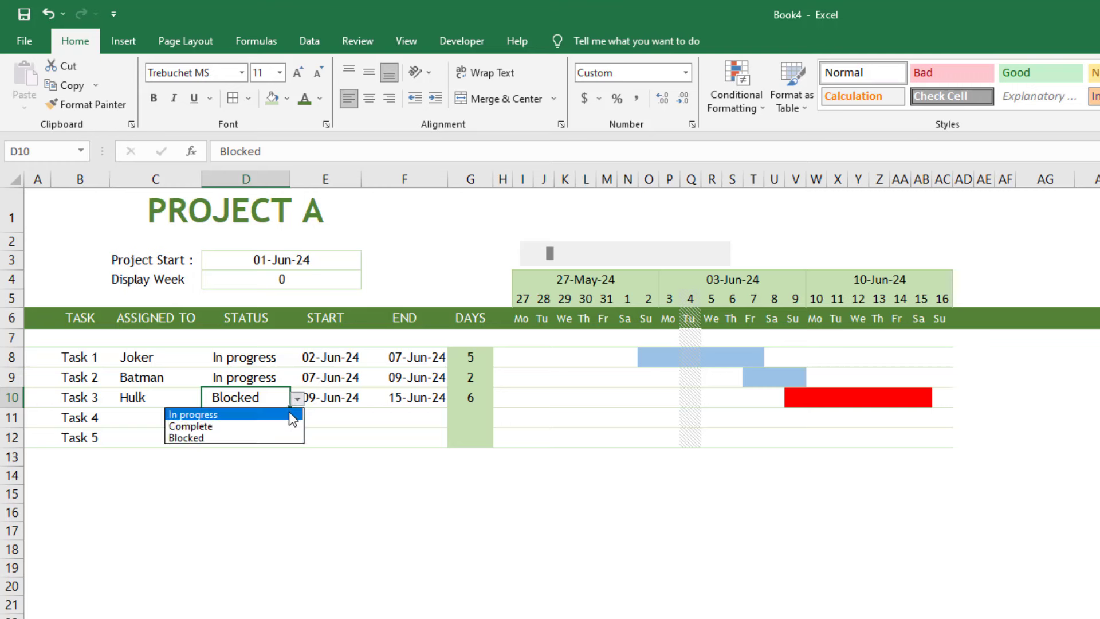
left_click(290, 413)
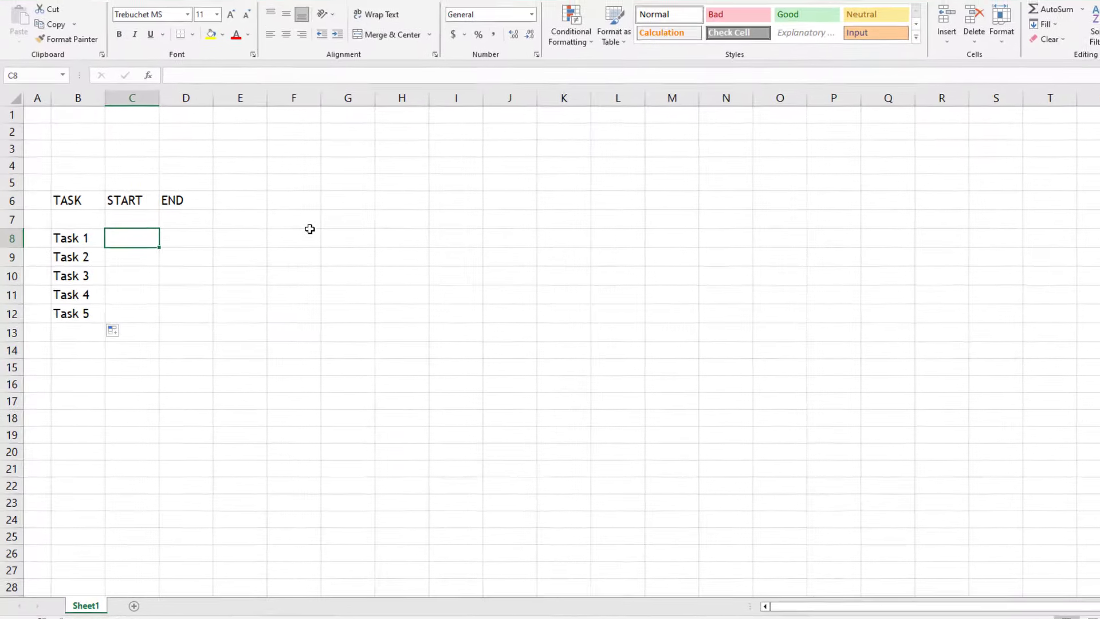
Enter 6/2 as Task 1's start date and select the START and END cells C8:D12
type("6/2")
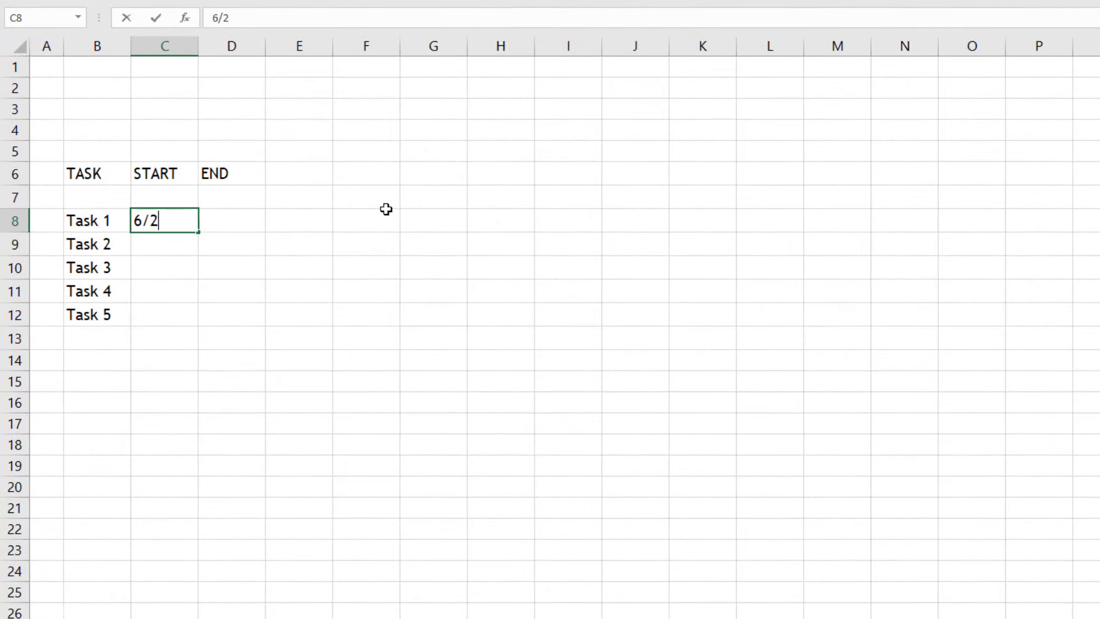
key("Return")
left_click(188, 224)
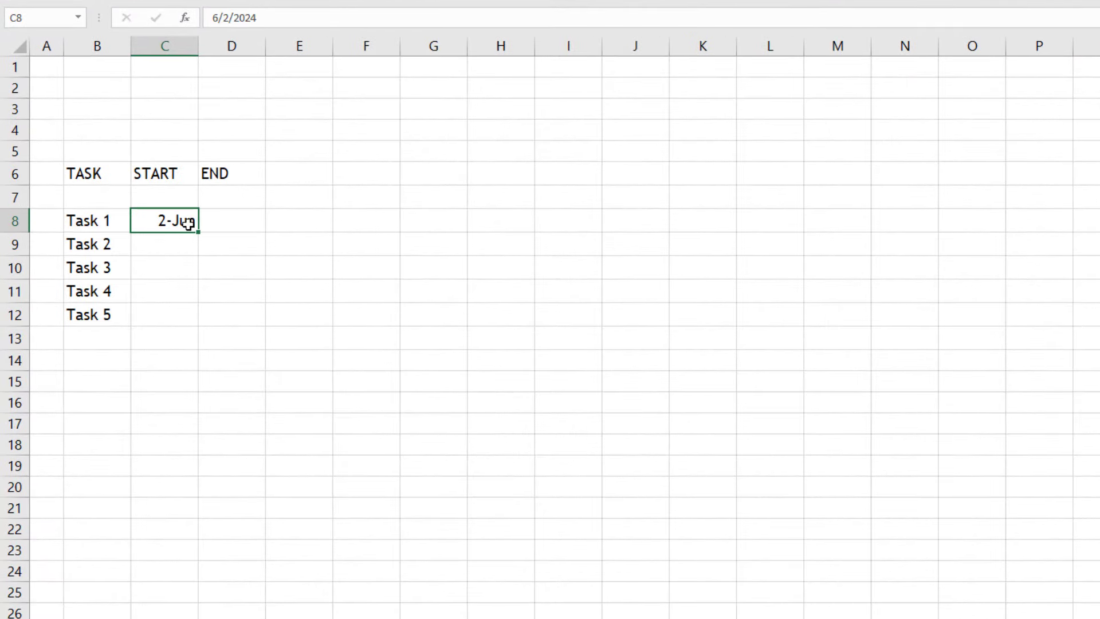
mouse_move(188, 223)
left_mouse_down()
mouse_move(228, 224)
mouse_move(226, 310)
left_mouse_up()
Apply the custom dd-mmm-yy number format to the selected date cells
right_click(225, 312)
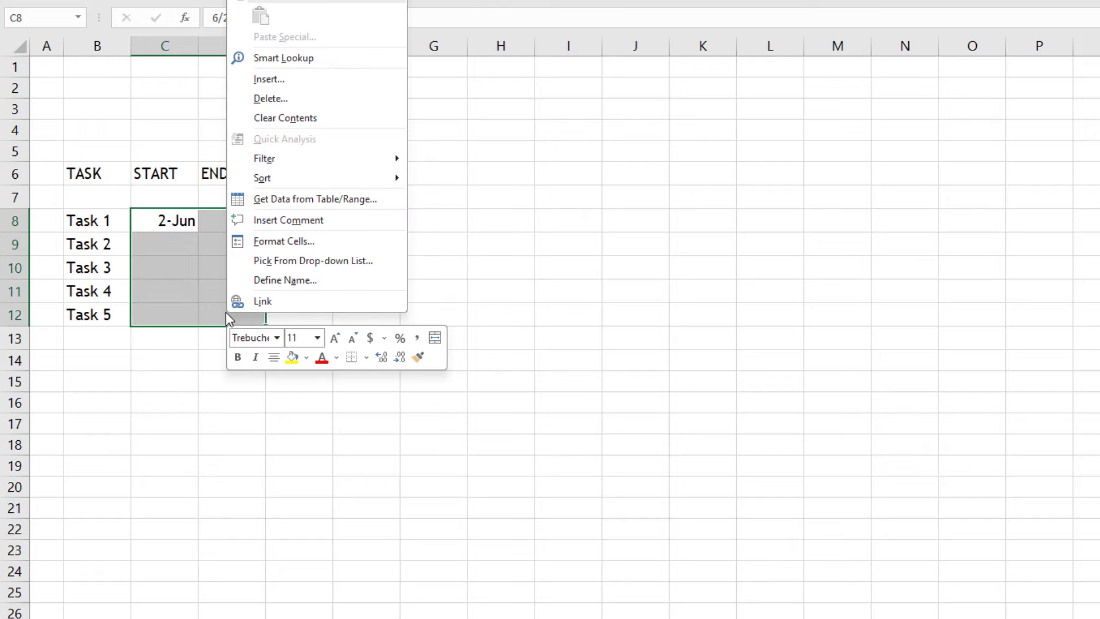
left_click(274, 242)
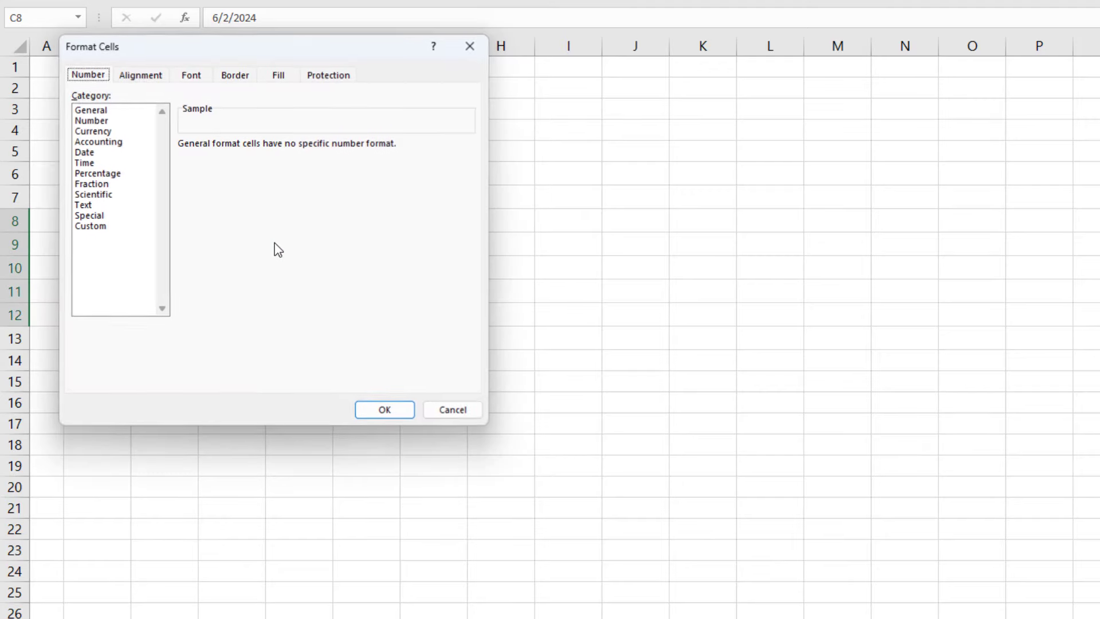
left_click_drag(245, 50, 582, 50)
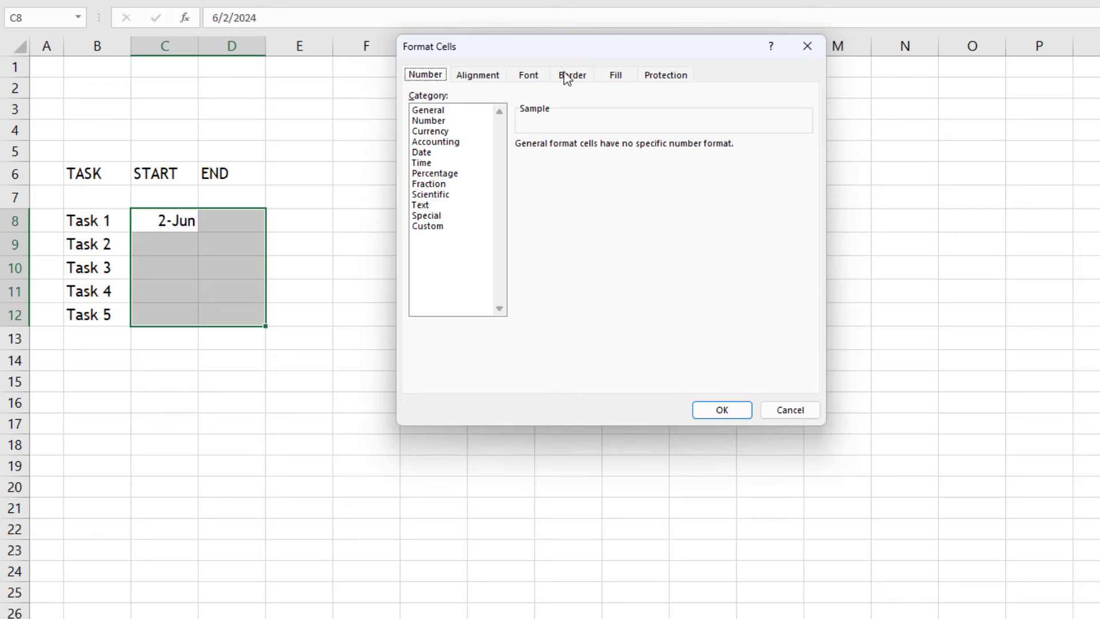
left_click(427, 227)
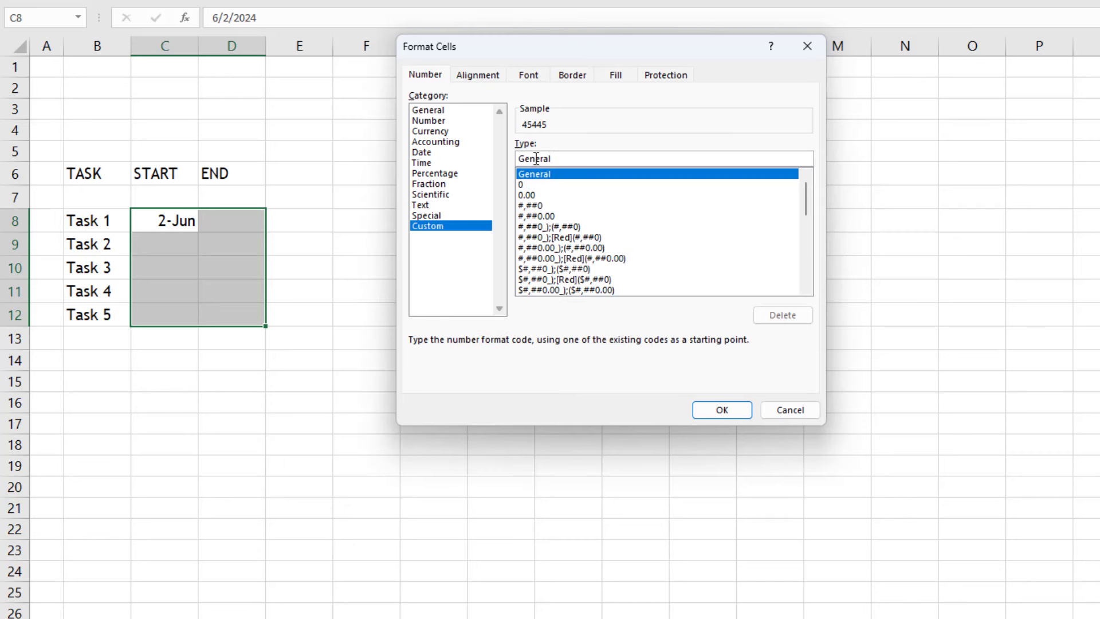
double_click(574, 161)
type("dd-mmm")
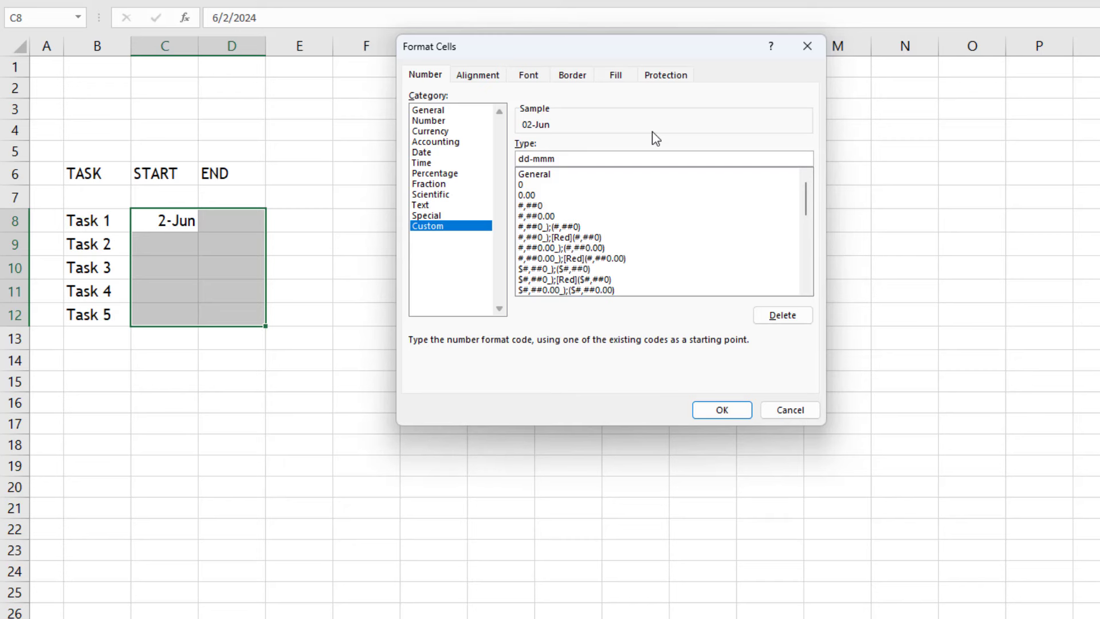
type("yy")
left_click_drag(589, 160, 474, 161)
left_click(719, 410)
Enter the remaining dates, from Task 1's 07-Jun-24 end to Task 5's 11–20 Jun-24 span
left_click(174, 245)
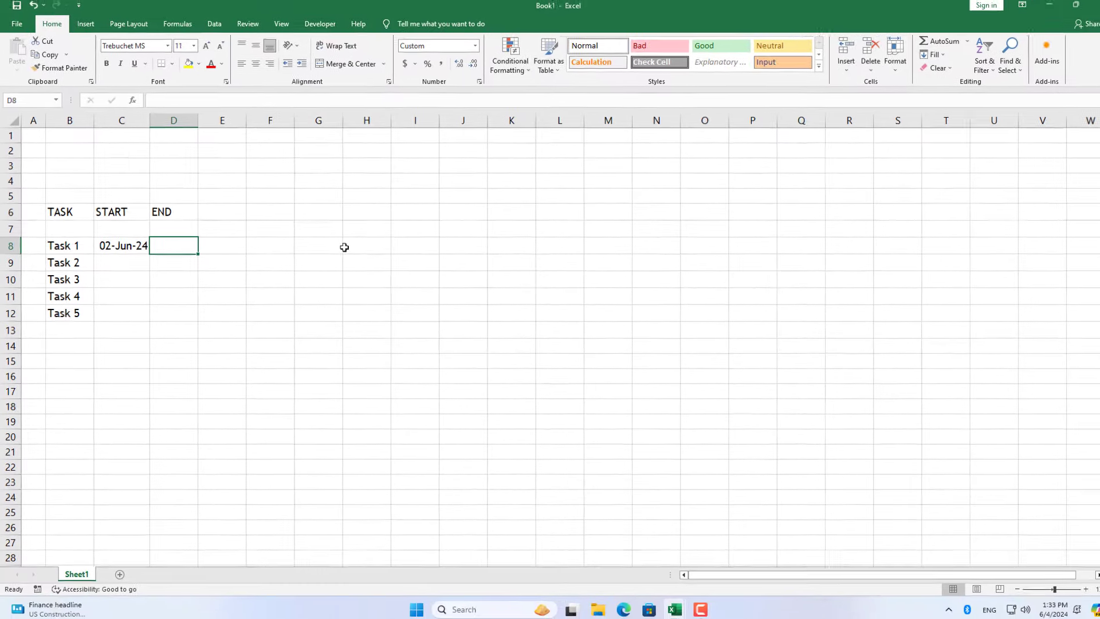
type("07-Jun-24")
key("Return")
key("Left")
type("03-Jun-24")
key("Tab")
type("09-Jun-24")
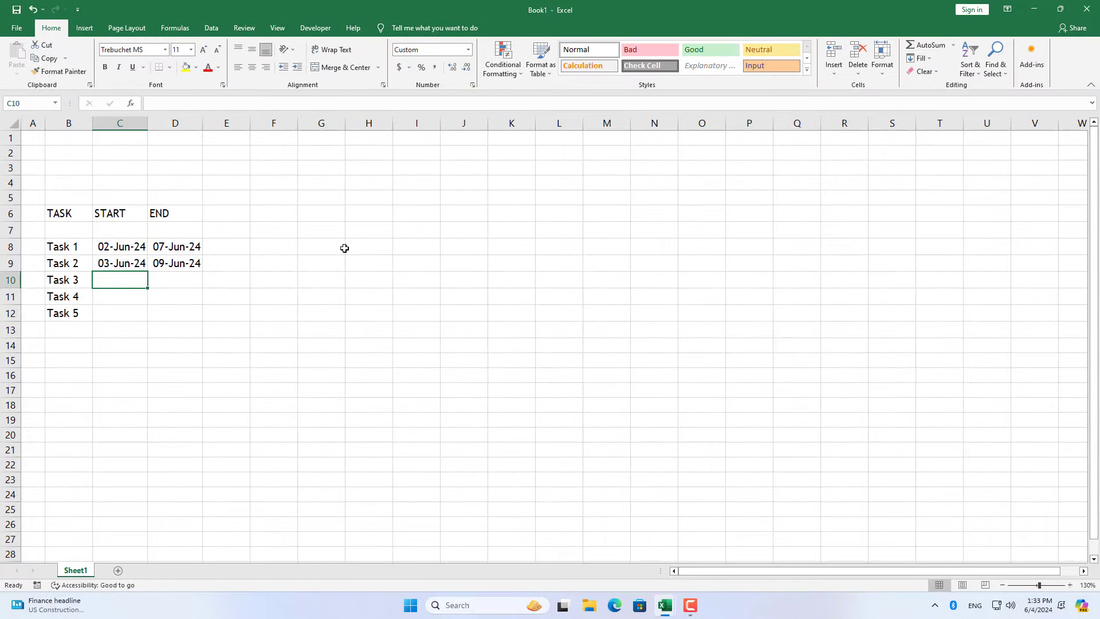
type("07-Jun-24\t19-Jun-24 13-Jun-24\t17-Jun-24 11-Jun-24\t20-Jun-24")
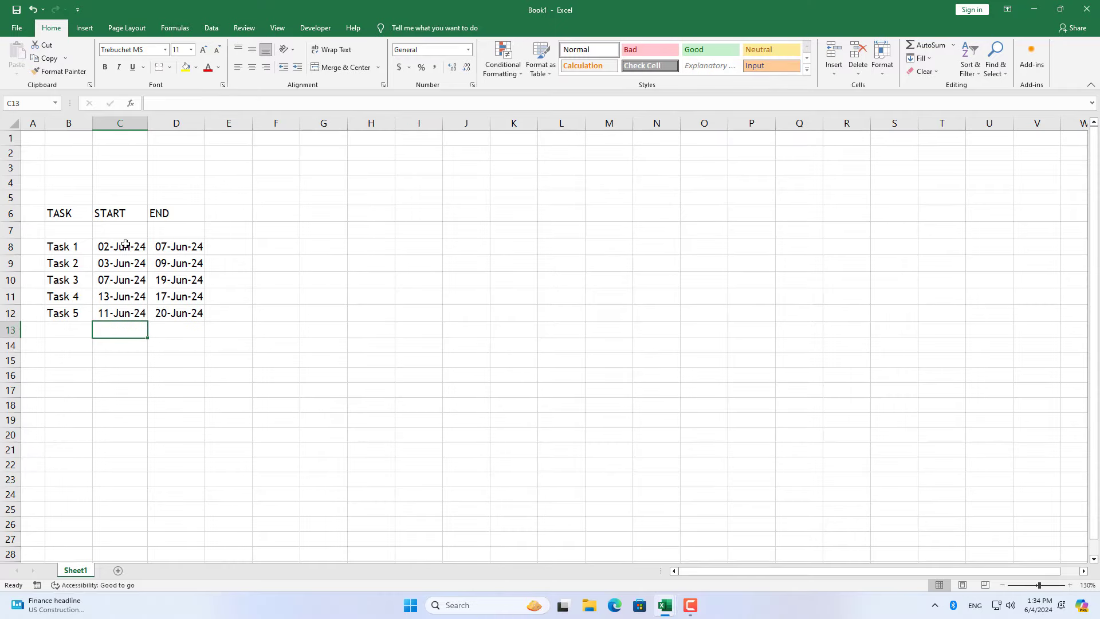
left_click_drag(126, 245, 198, 312)
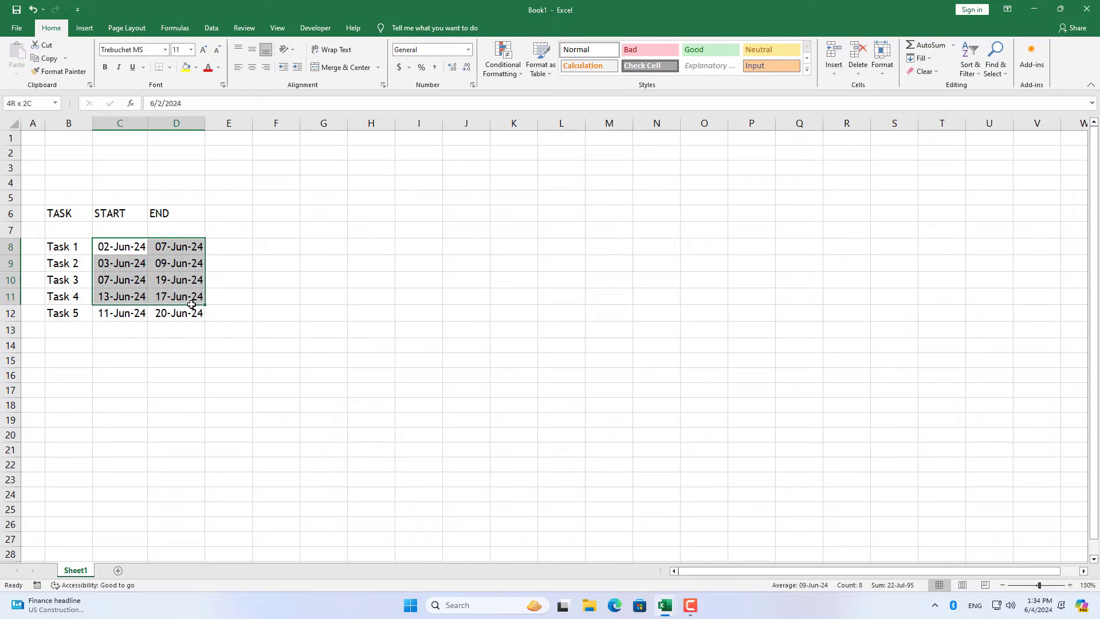
left_click(224, 226)
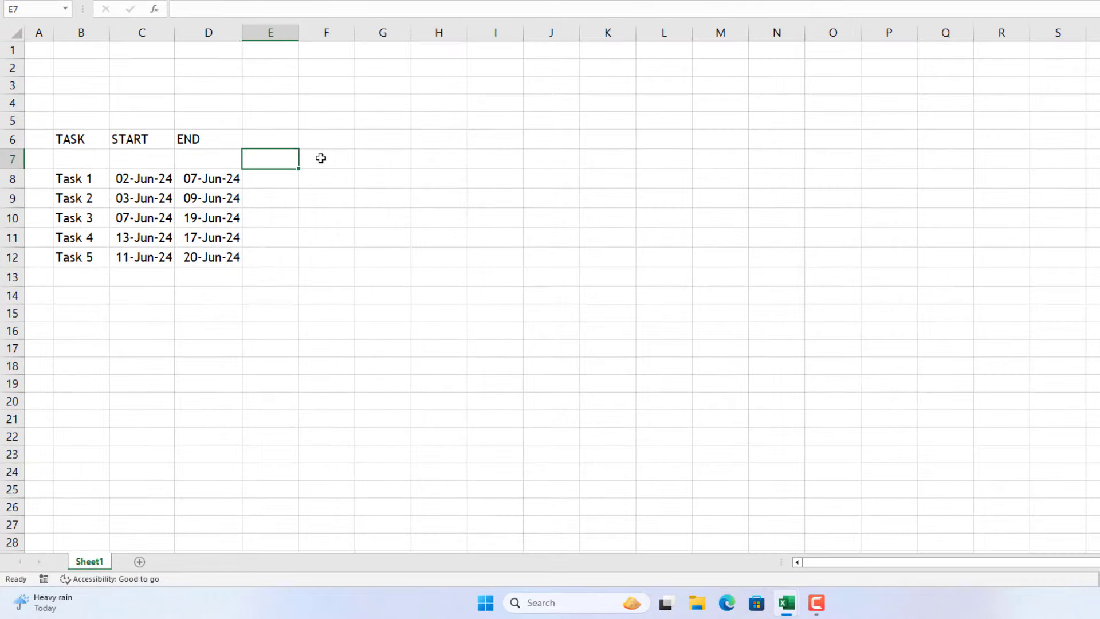
Enter the 1-Jun date in header cell F5
left_click(321, 158)
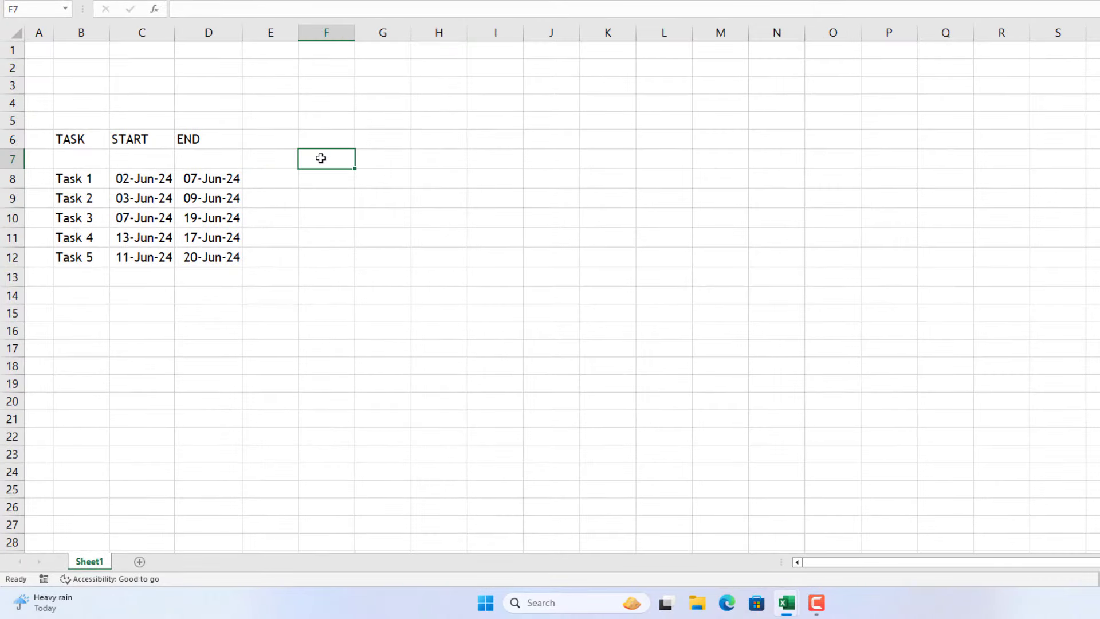
left_click(331, 118)
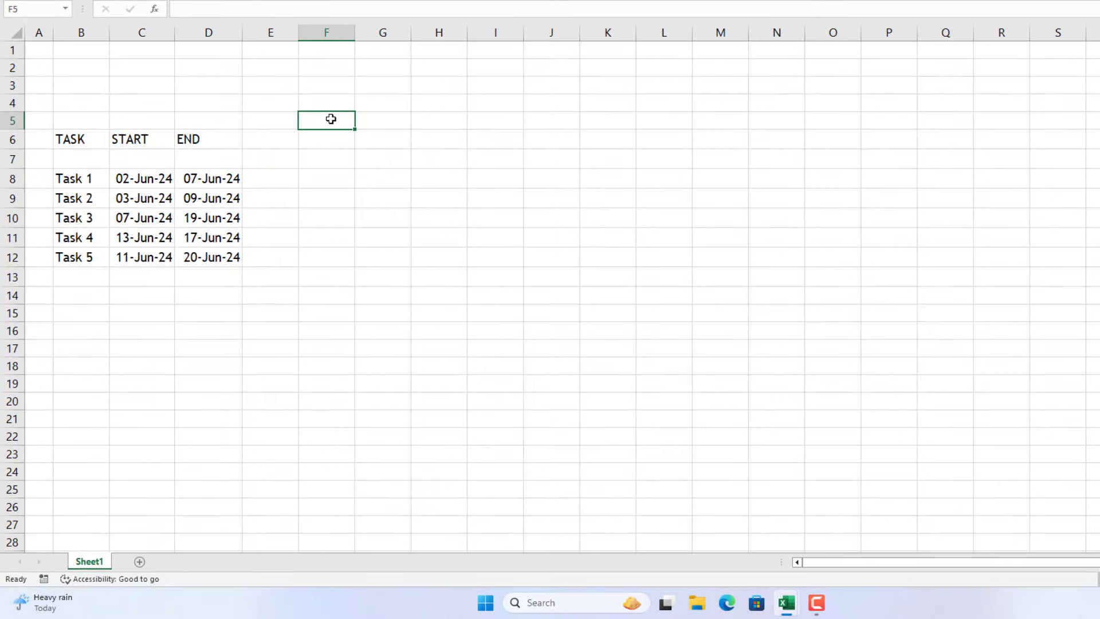
type("6/1")
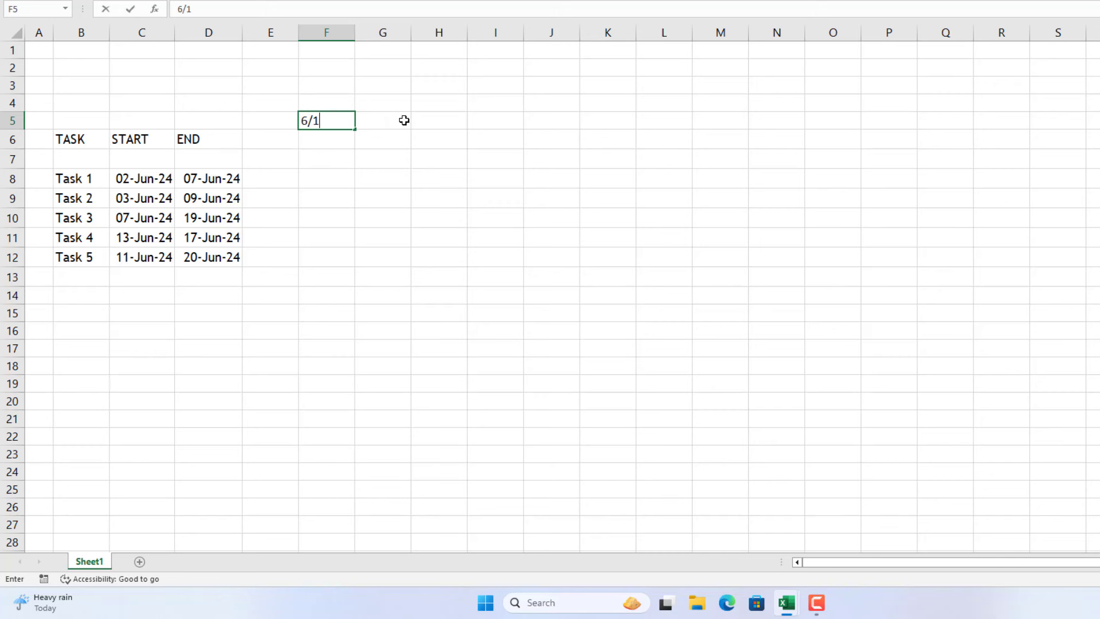
key("Return")
left_click(332, 121)
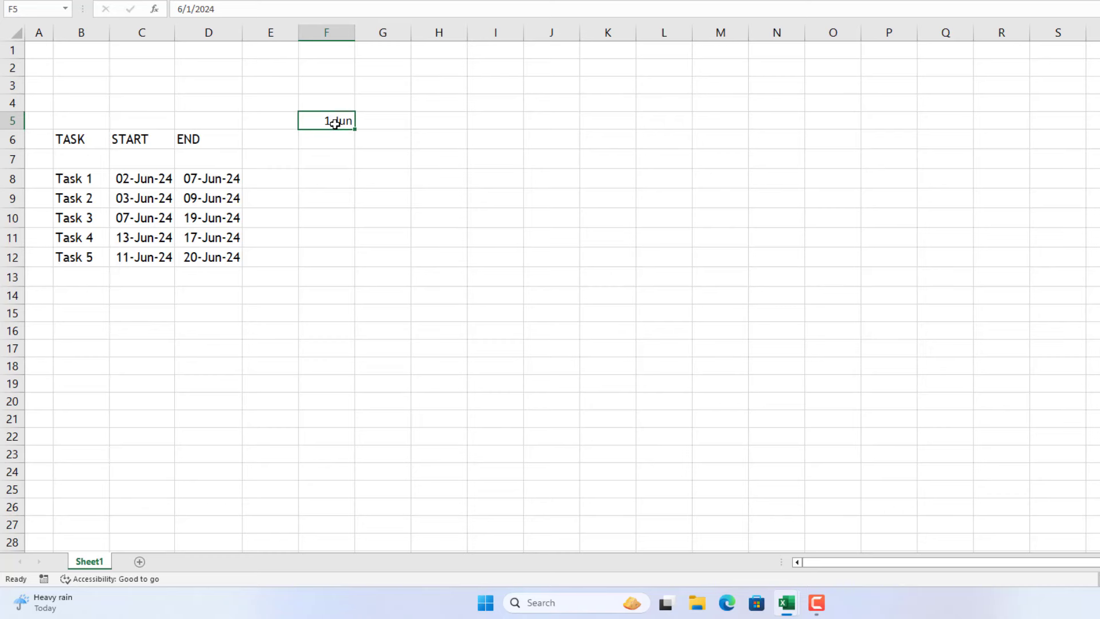
Give F5 the custom day-only format d so it displays 1
right_click(335, 124)
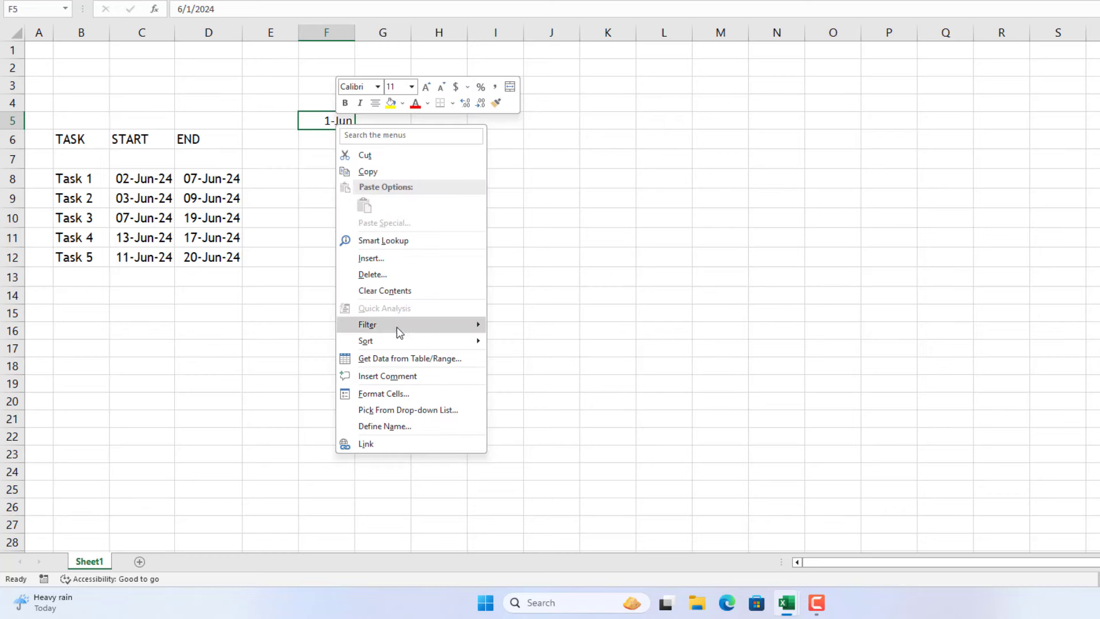
left_click(401, 392)
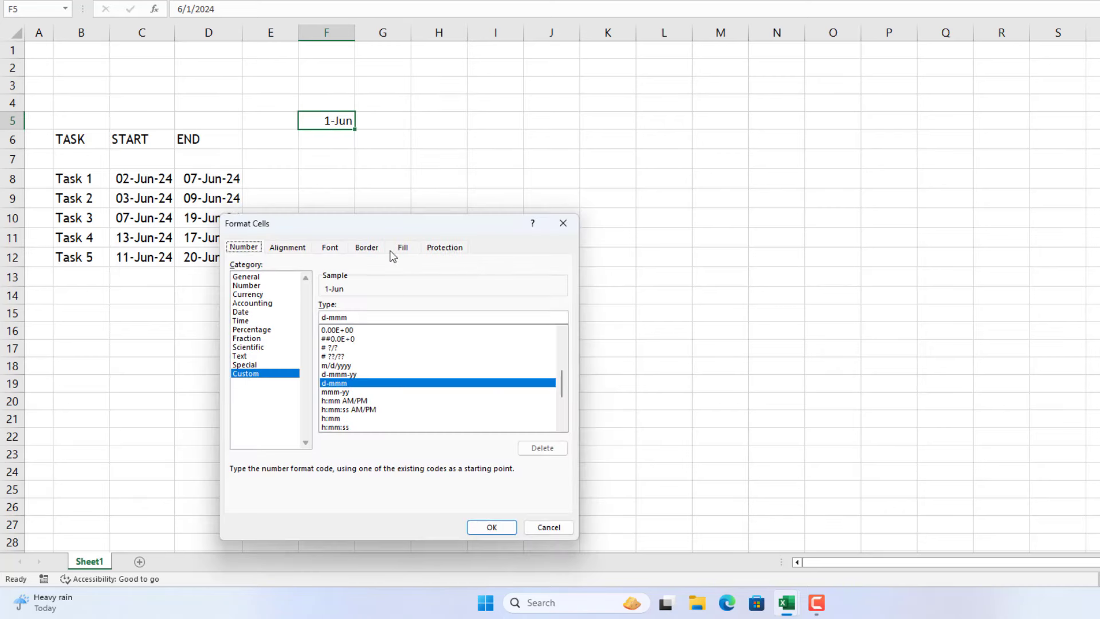
left_click_drag(380, 225, 553, 84)
left_click(430, 233)
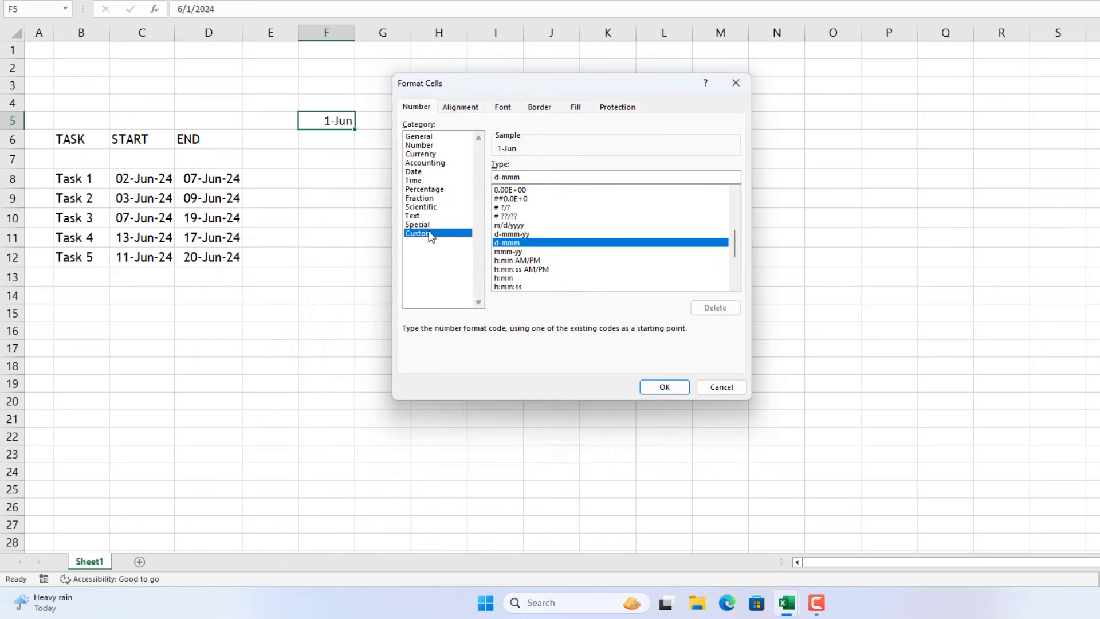
left_click_drag(544, 178, 463, 171)
type("d")
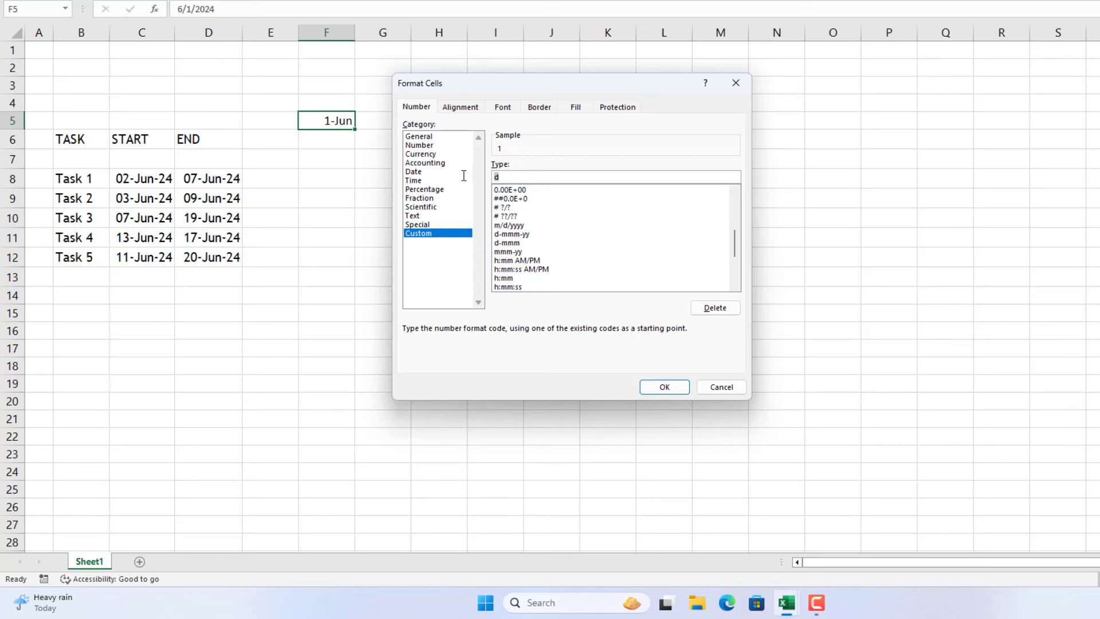
left_click(660, 388)
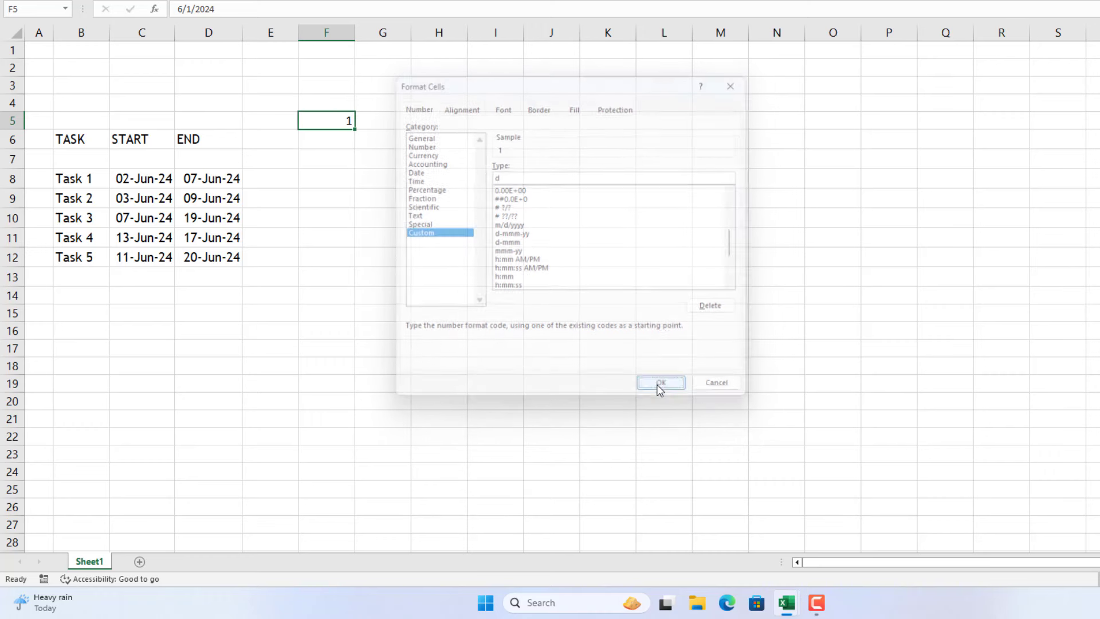
Extend the day numbers across F5:Z5 to 21 and narrow columns F:Z to equal width
mouse_move(356, 130)
left_mouse_down()
mouse_move(678, 131)
mouse_move(663, 143)
left_mouse_up()
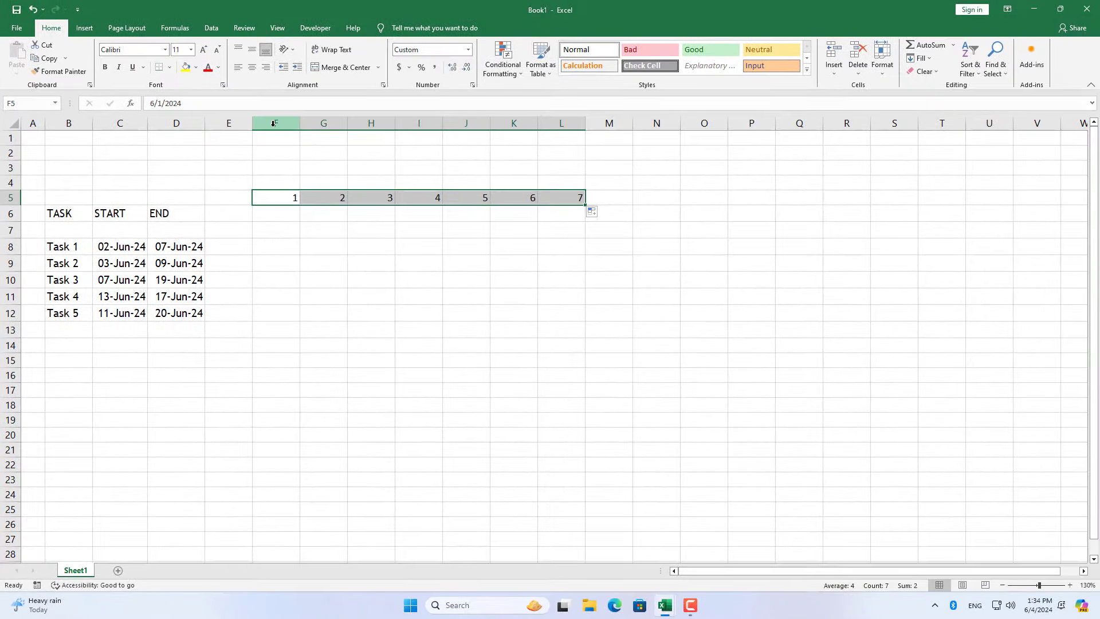
mouse_move(273, 123)
left_mouse_down()
mouse_move(1037, 123)
mouse_move(1031, 131)
left_mouse_up()
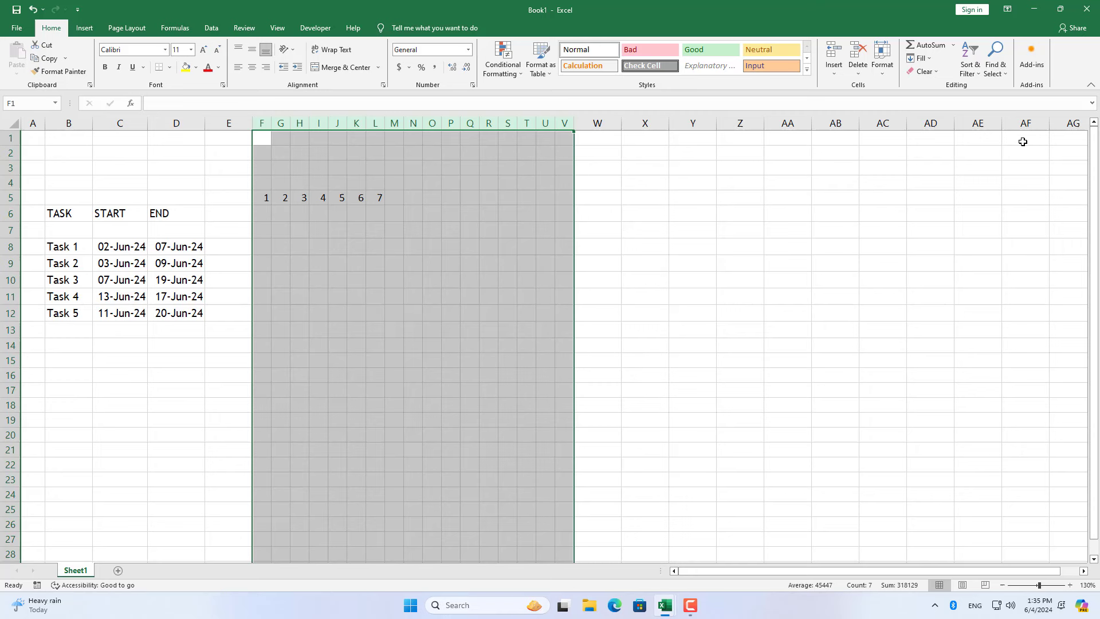
left_click(375, 198)
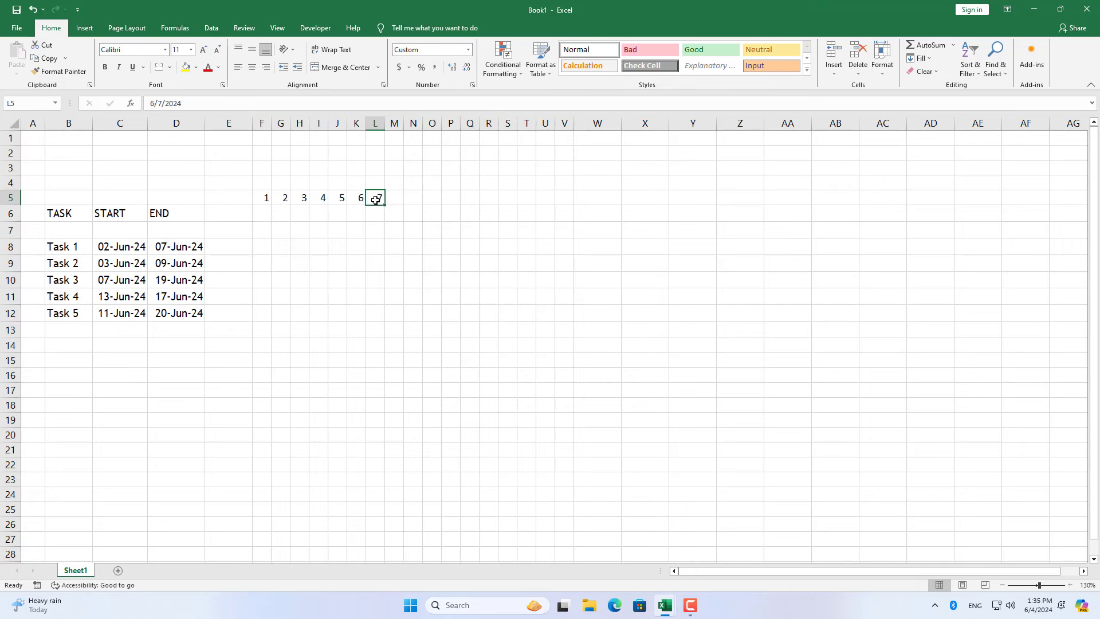
left_click_drag(385, 205, 765, 206)
left_click_drag(564, 123, 762, 124)
left_click(739, 197)
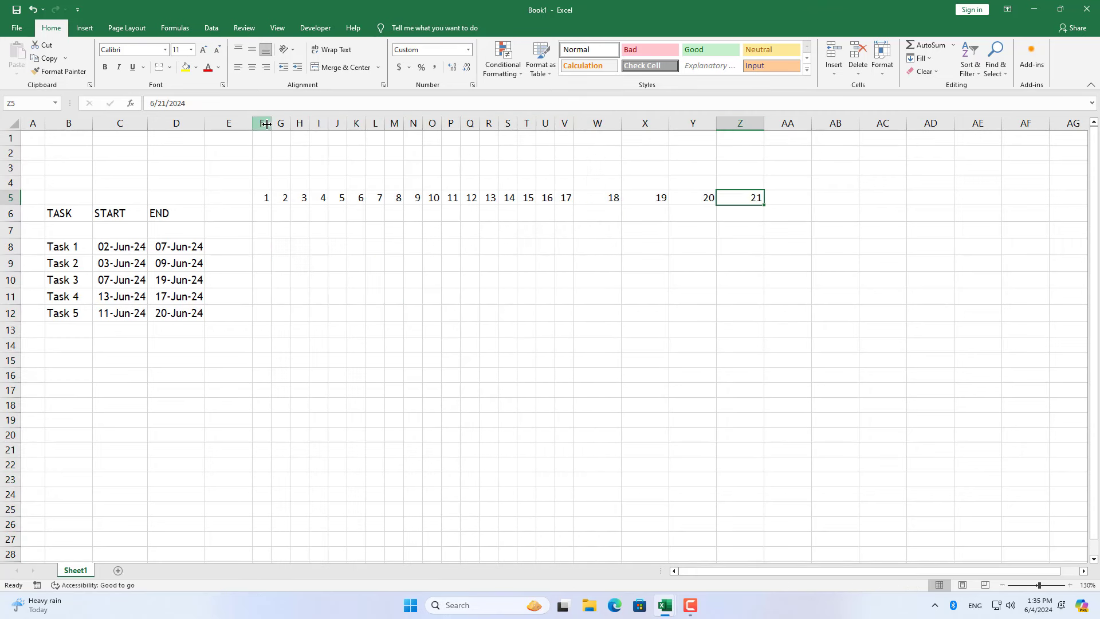
left_click_drag(262, 123, 734, 123)
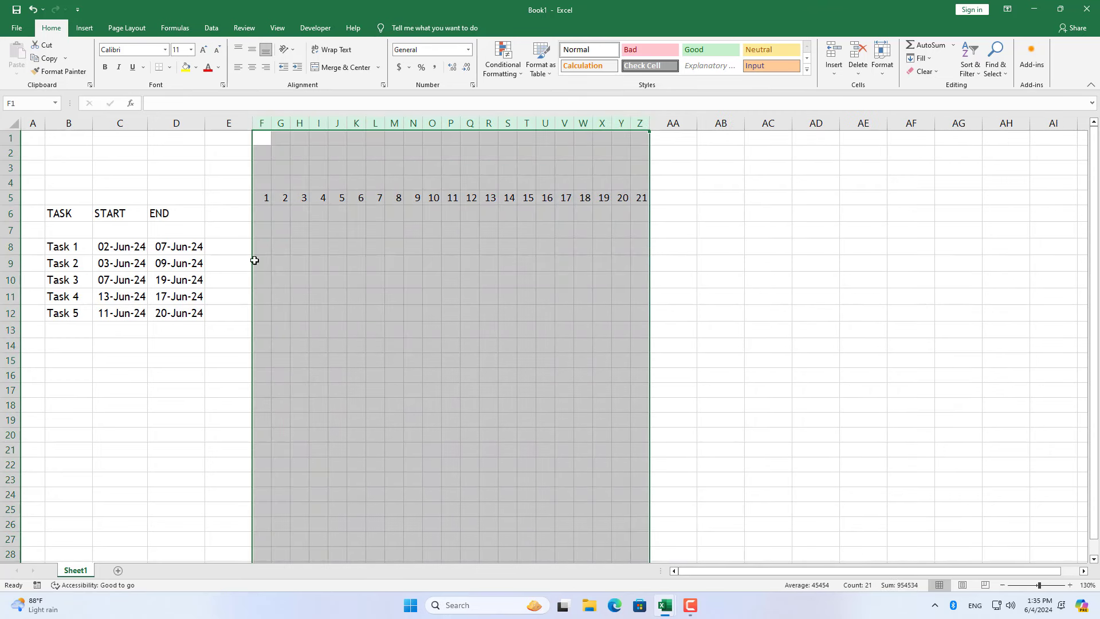
left_click_drag(126, 250, 192, 249)
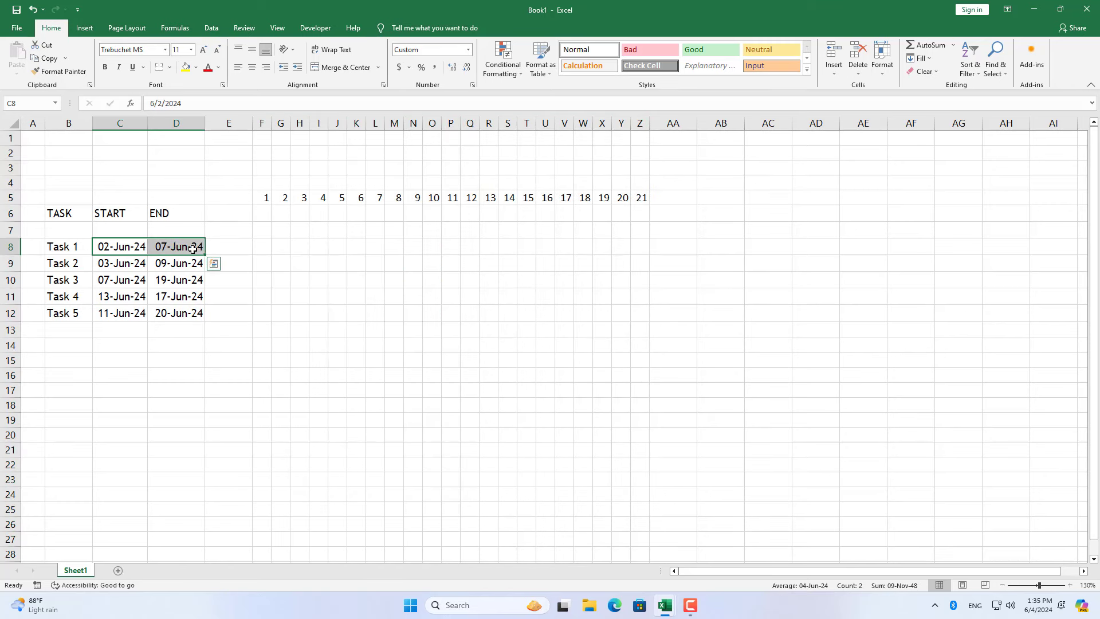
mouse_move(284, 204)
left_mouse_down()
mouse_move(381, 207)
mouse_move(373, 246)
left_mouse_up()
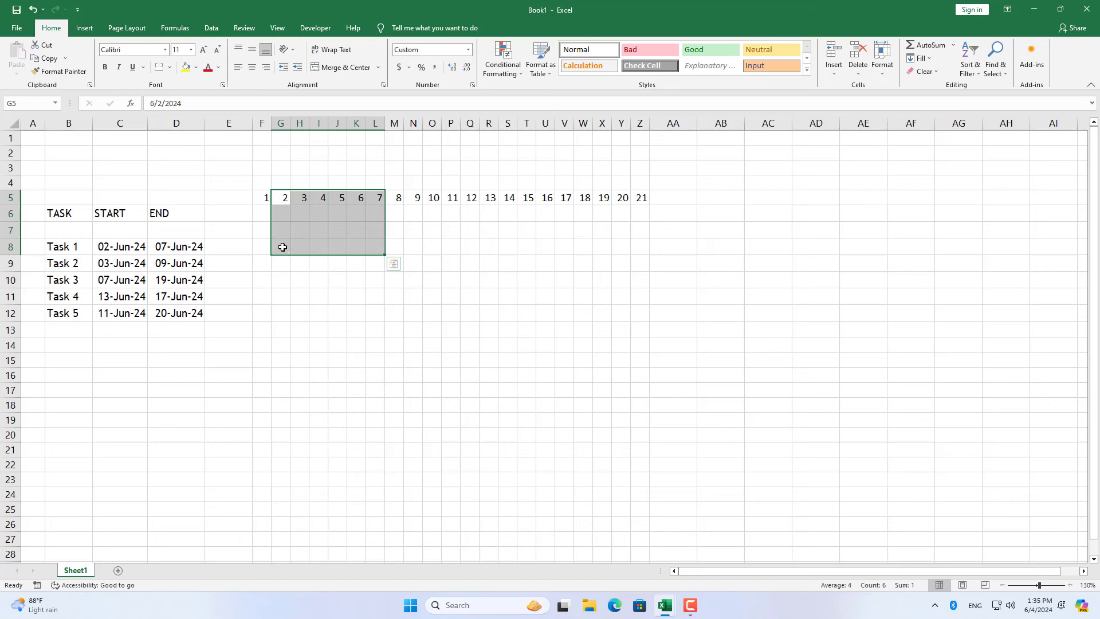
left_click_drag(282, 247, 374, 246)
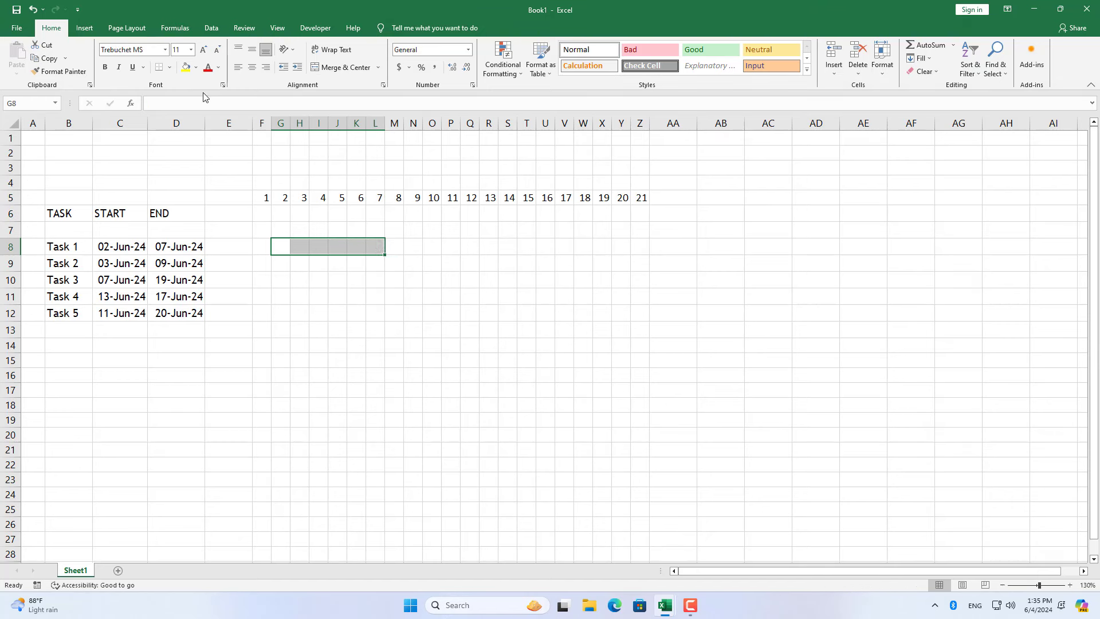
left_click(196, 68)
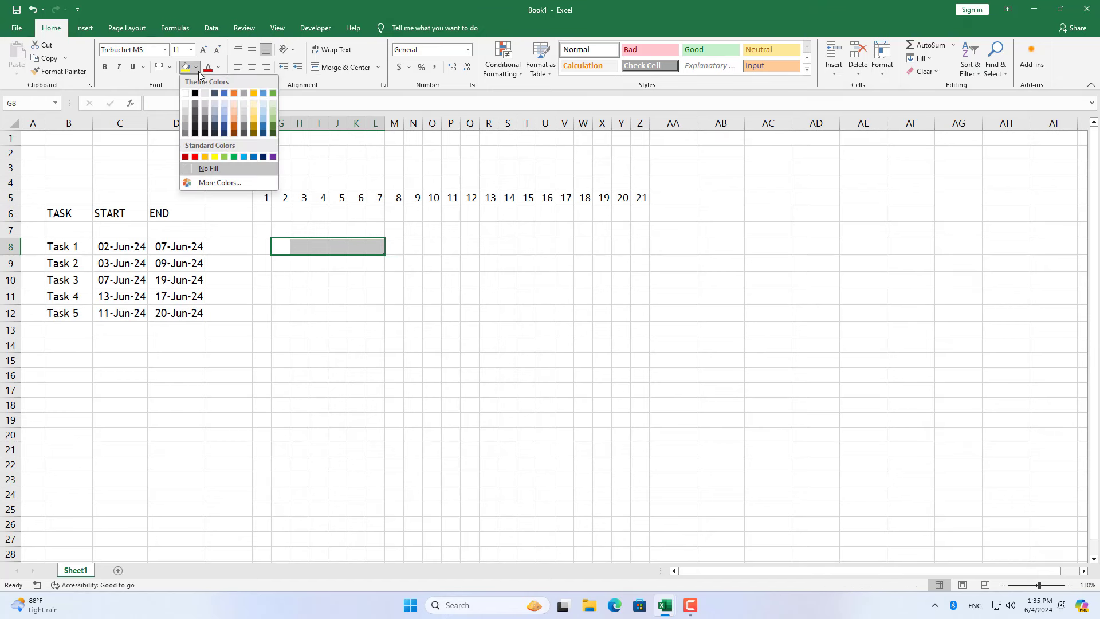
left_click(264, 125)
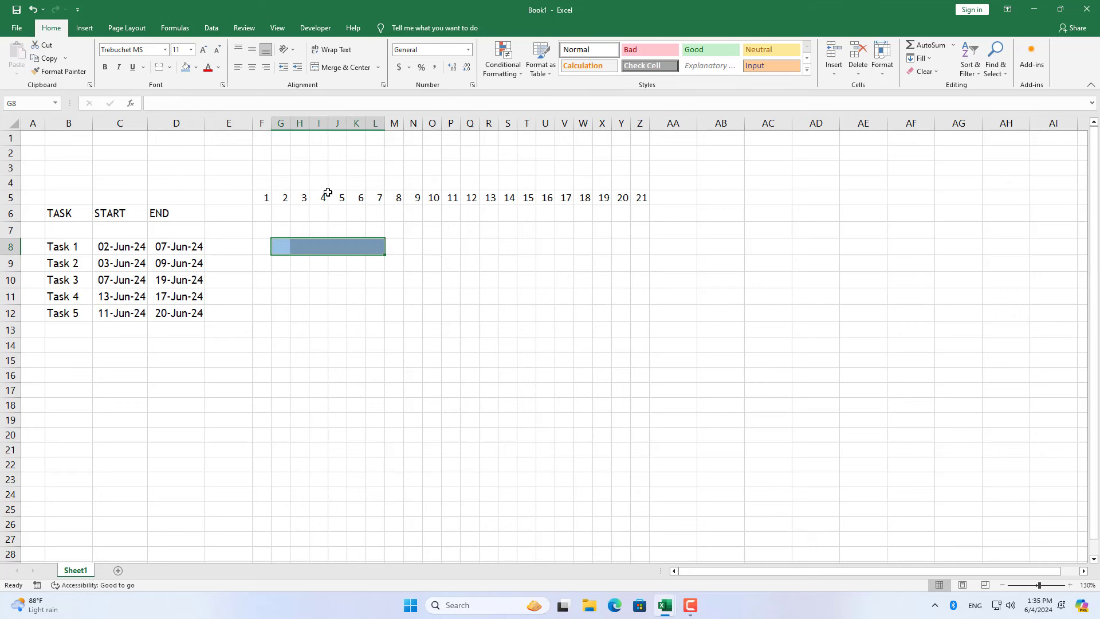
left_click(33, 9)
left_click(267, 229)
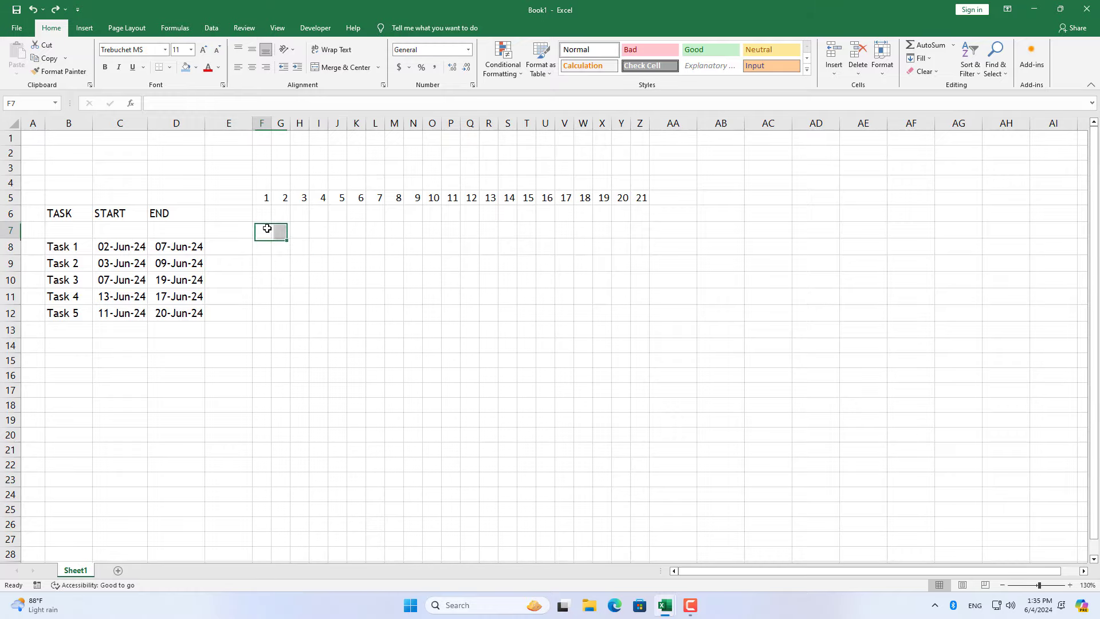
Select F7:Z12 and start a new formula-based conditional formatting rule
left_click_drag(268, 229, 636, 263)
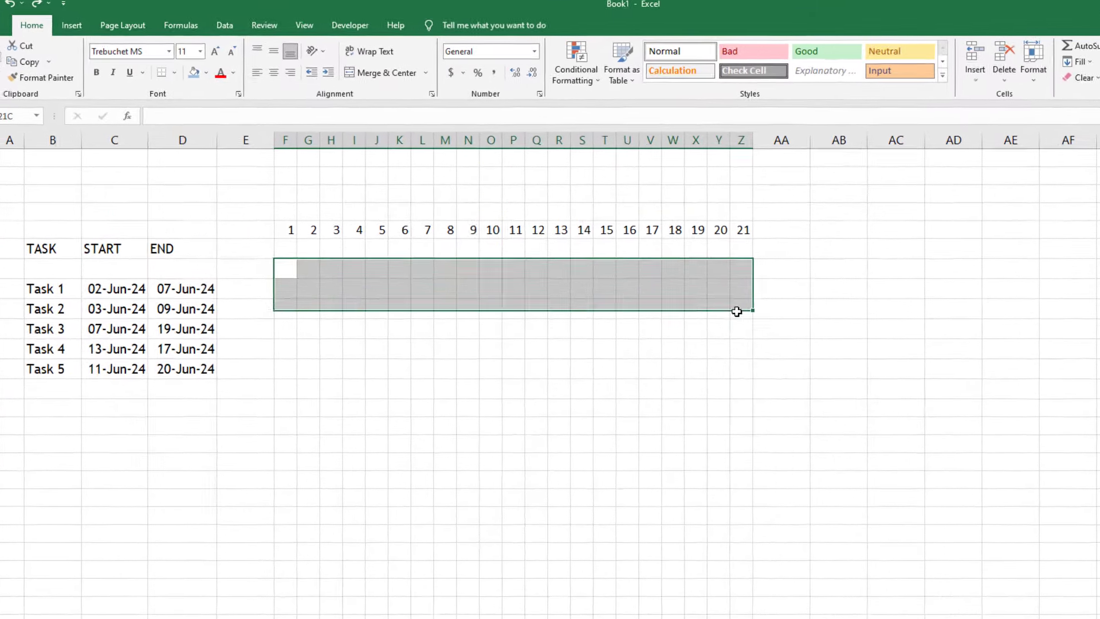
left_click_drag(736, 311, 739, 369)
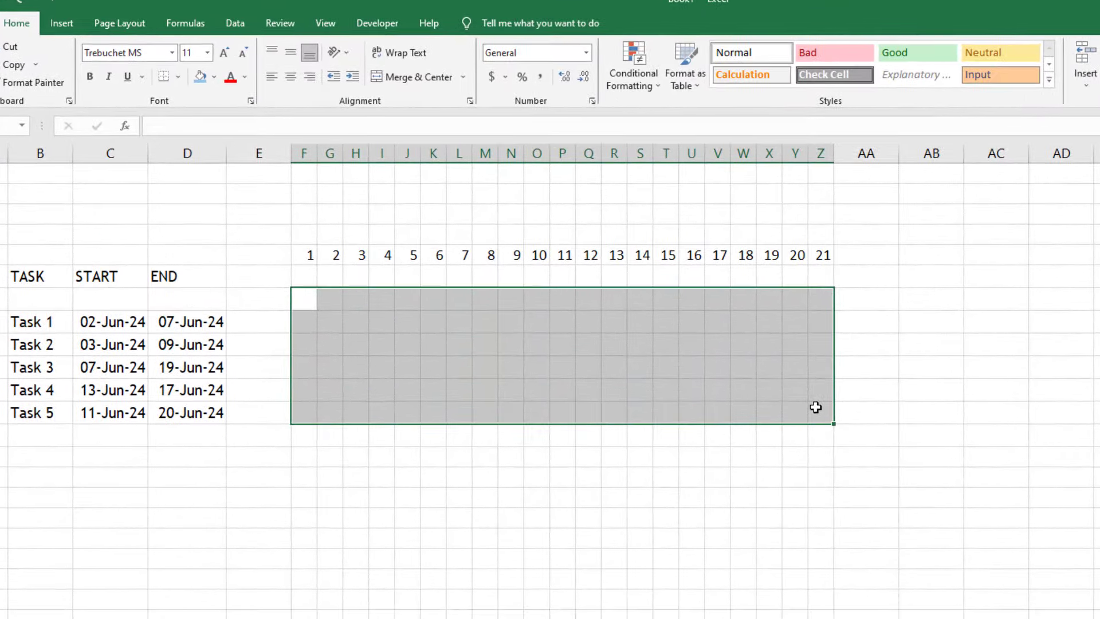
left_click(624, 63)
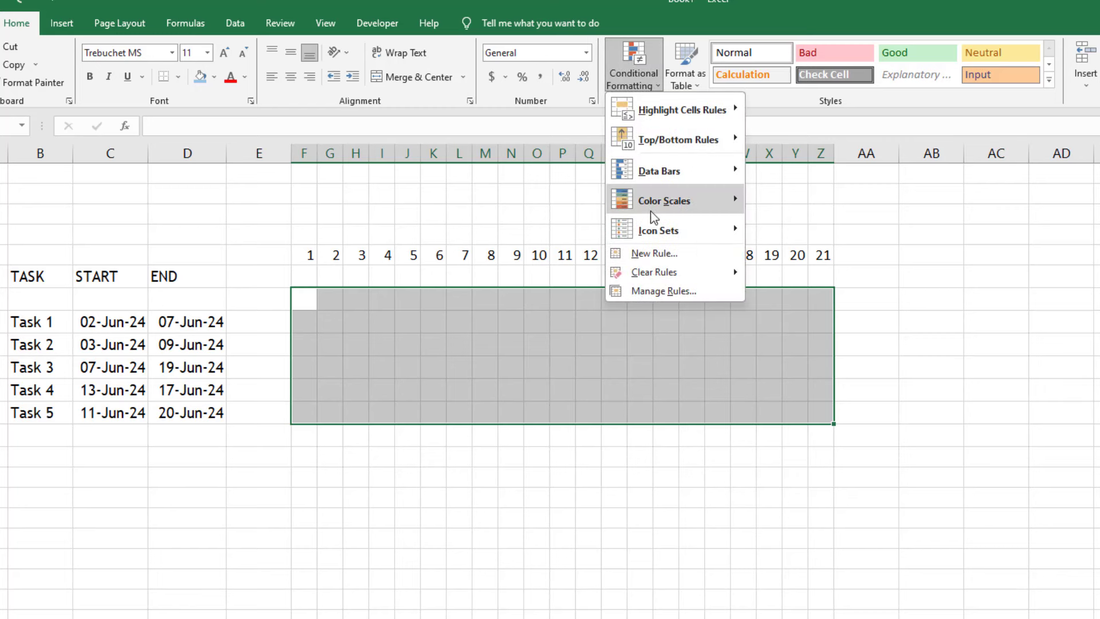
left_click(656, 255)
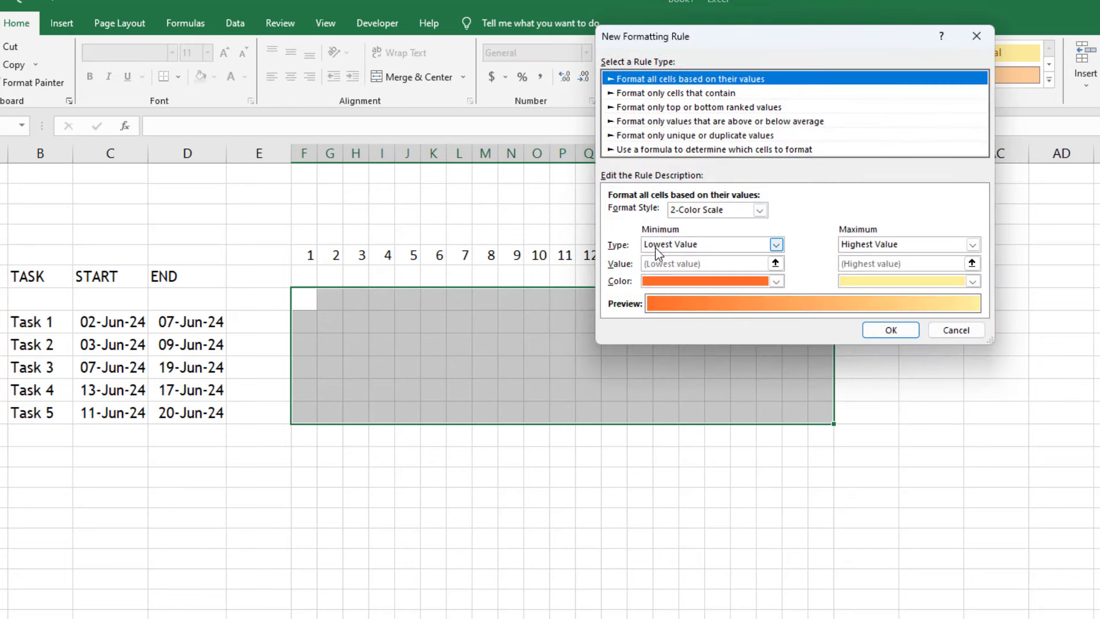
left_click(636, 149)
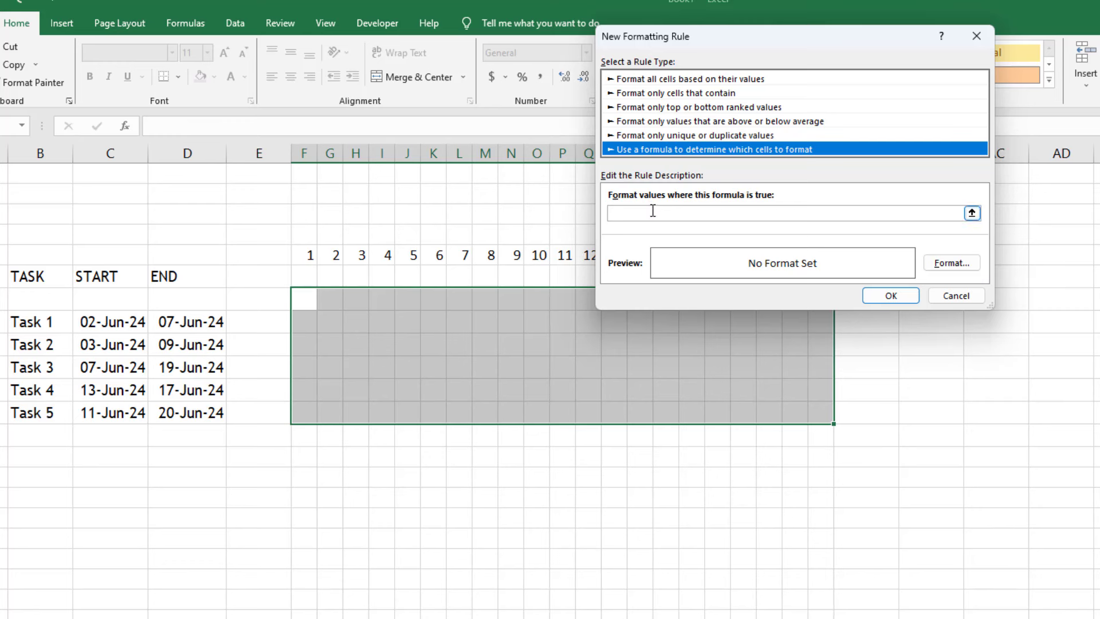
Enter the rule formula =AND(F$5>=$C7,F$5<=$D7)
left_click(916, 213)
type("=AND(")
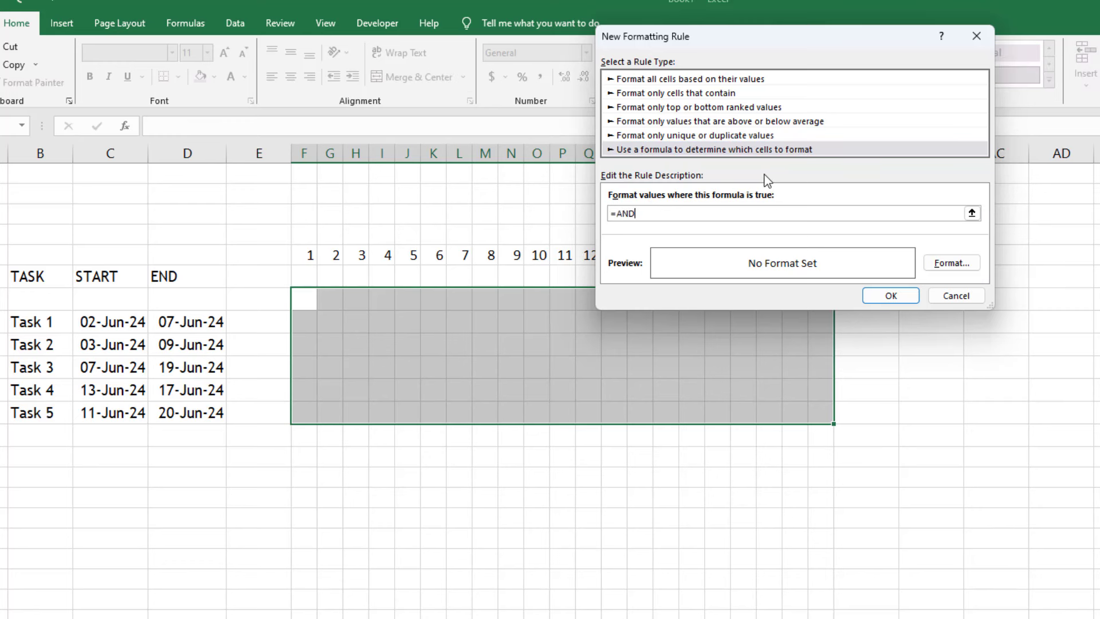
left_click(303, 258)
type(">=")
left_click(127, 300)
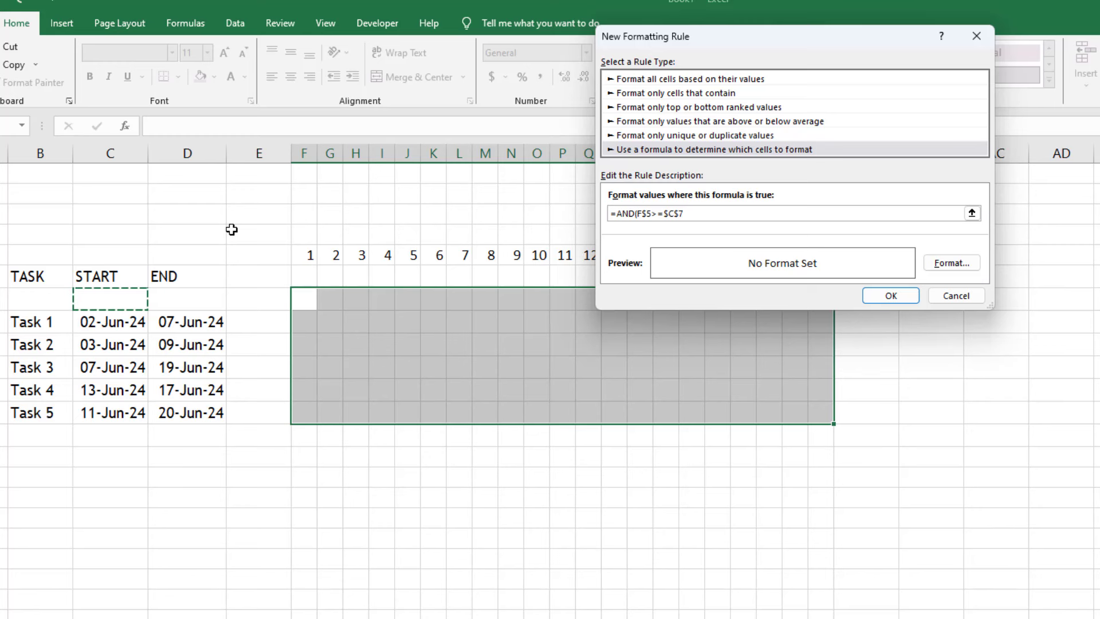
key("F4")
key("F4")
type(",F$5")
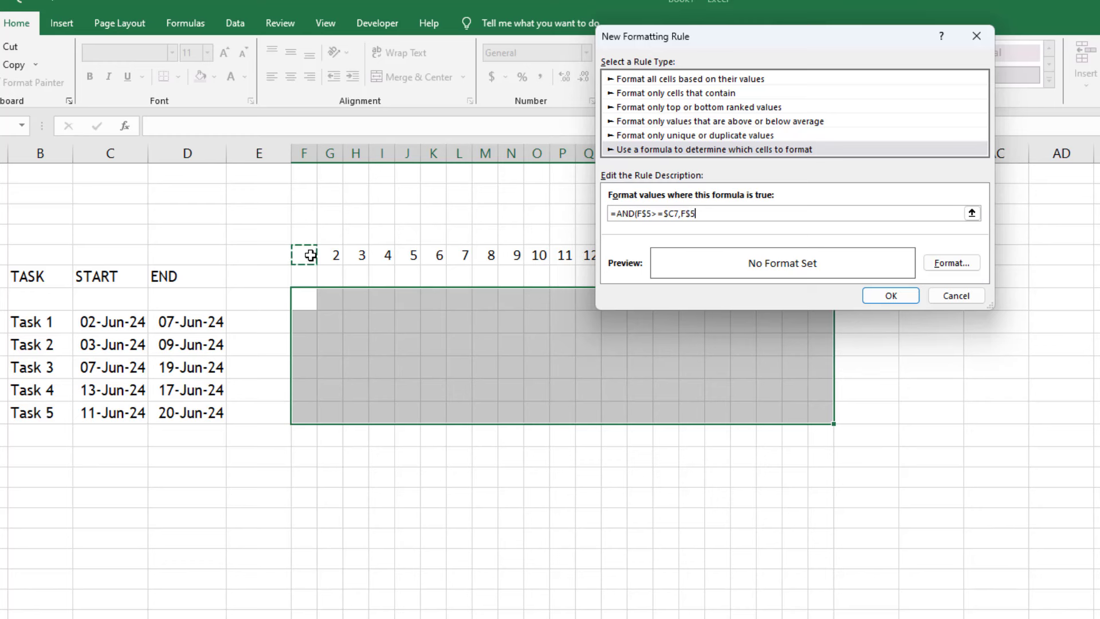
type("<=")
left_click(207, 300)
key("F4")
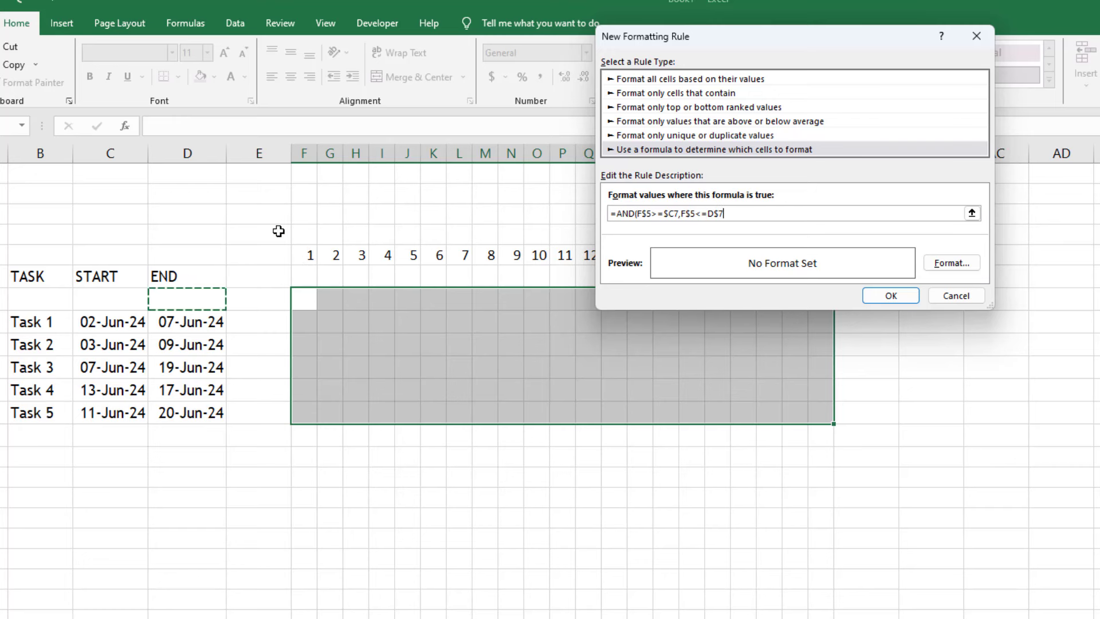
key("F4")
type(")")
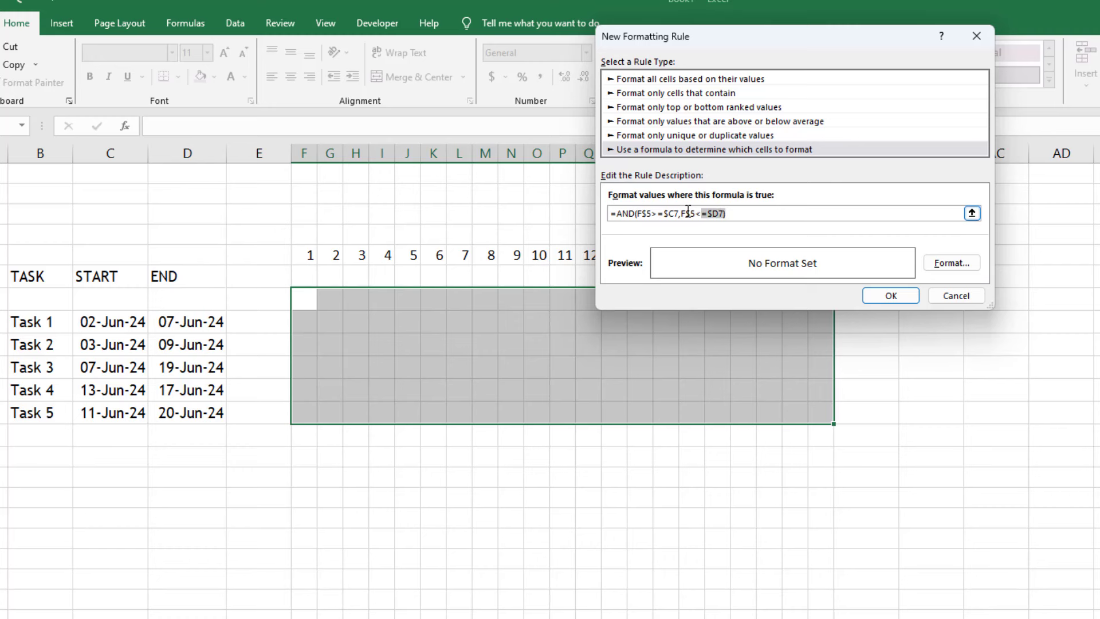
left_click_drag(733, 213, 608, 214)
Give the rule a light blue fill and apply it to the task grid
left_click(968, 267)
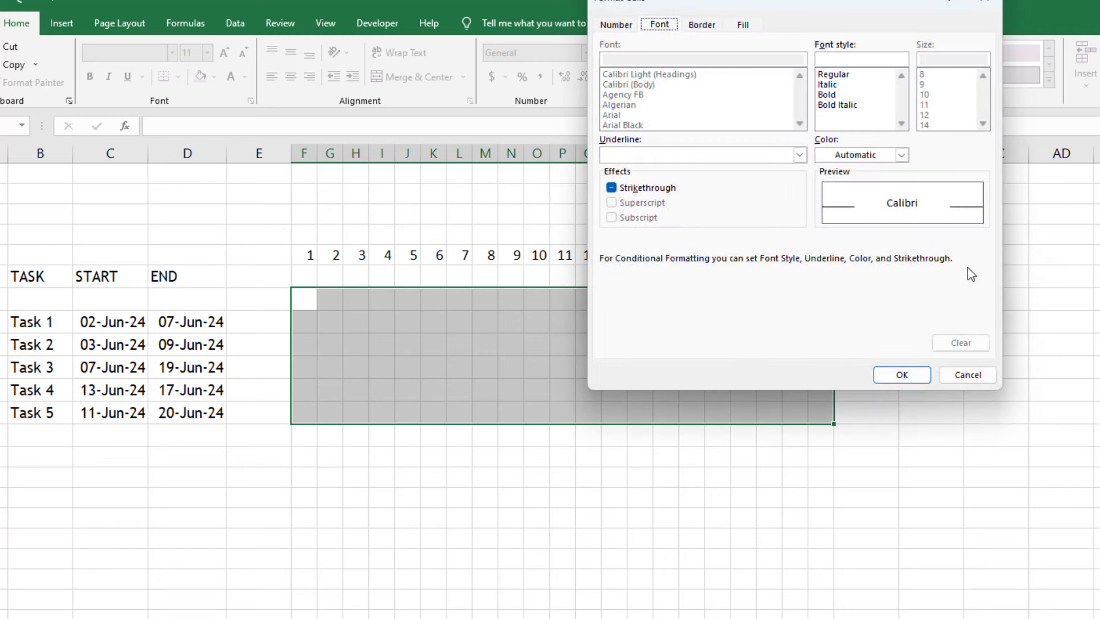
left_click(746, 25)
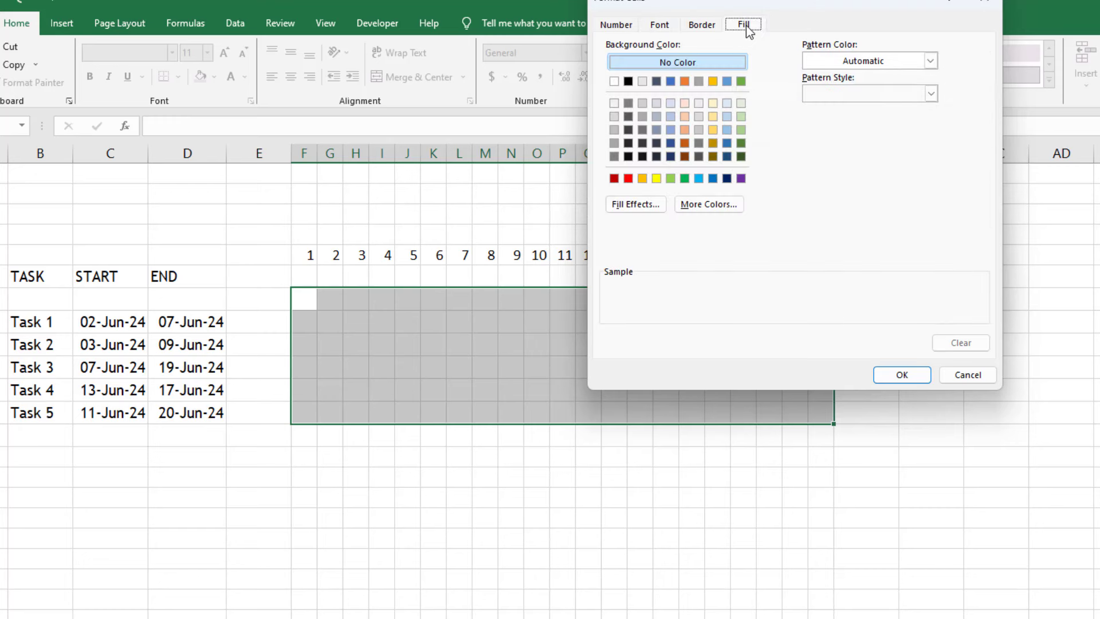
left_click(727, 130)
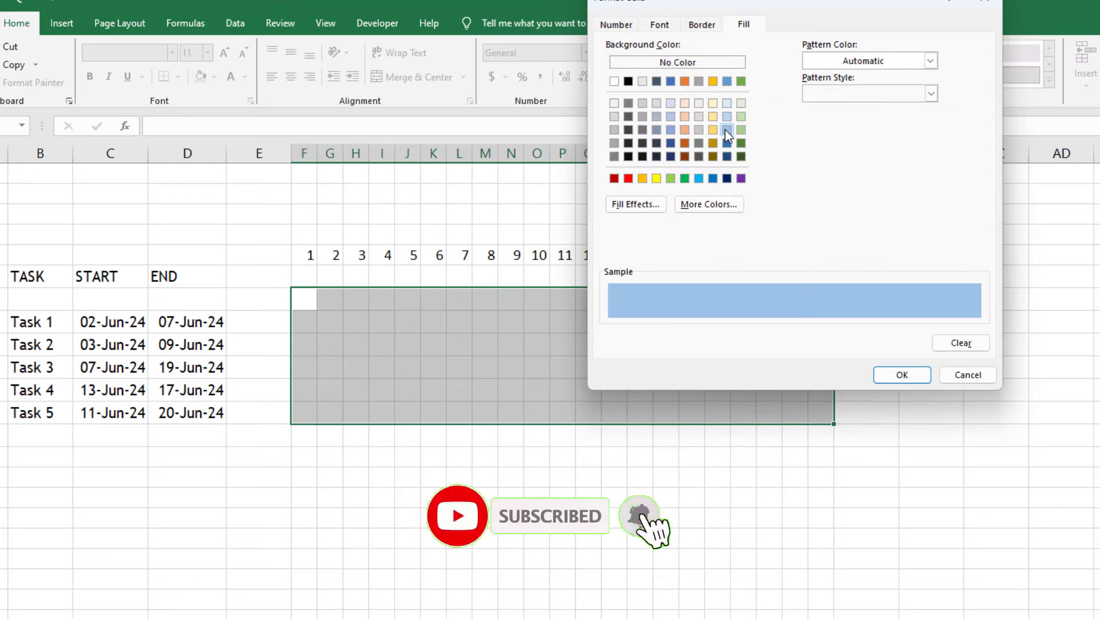
left_click(894, 378)
left_click(893, 297)
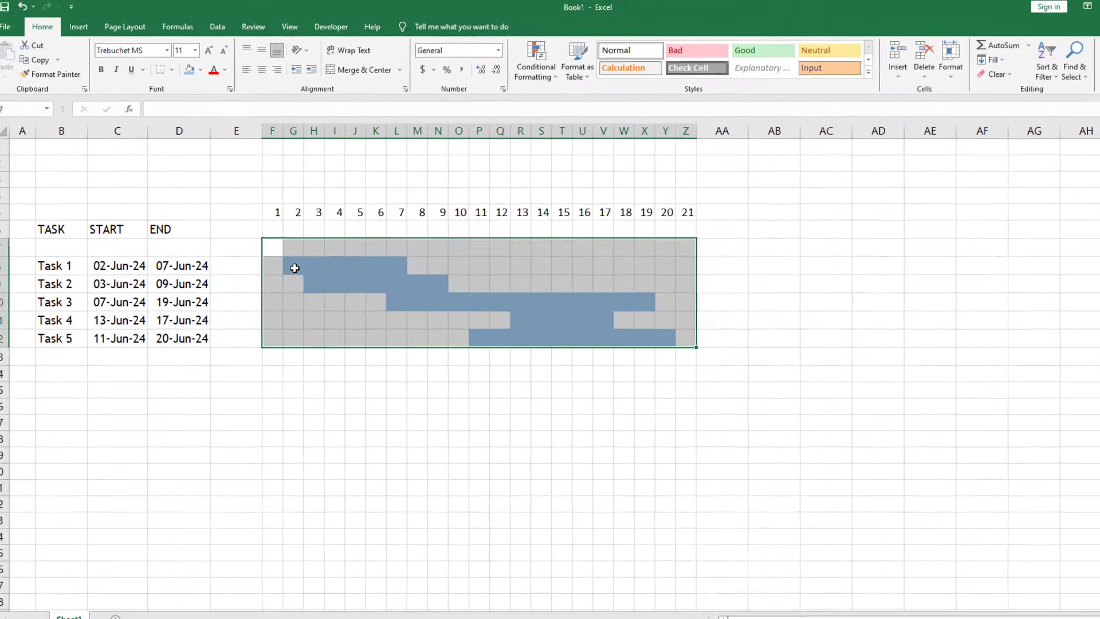
left_click_drag(284, 252, 363, 253)
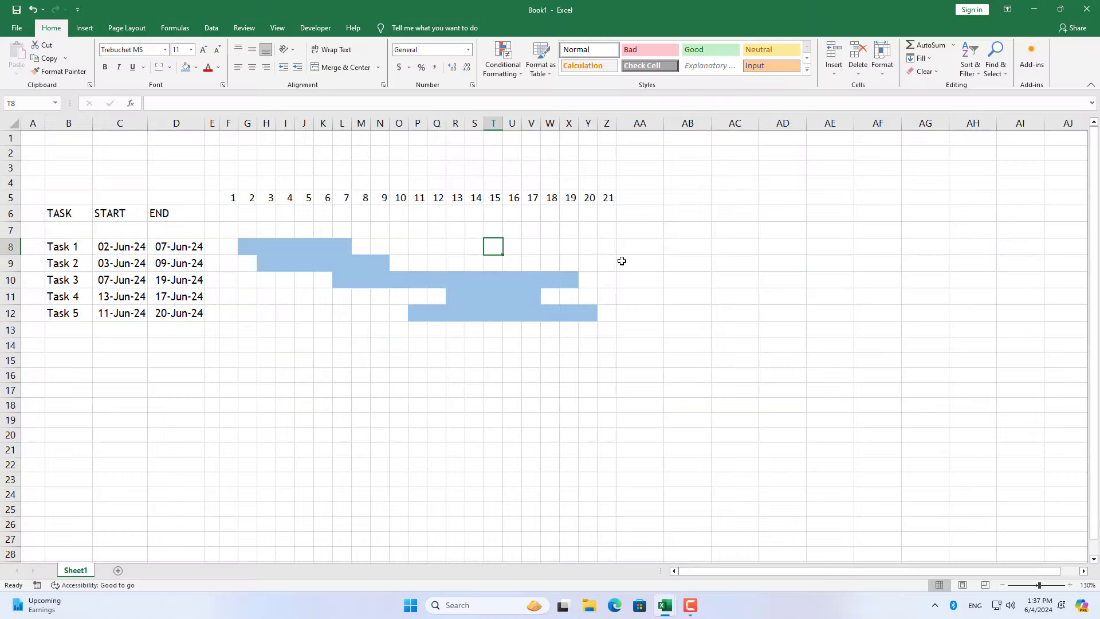
Insert a new column E before the grid and head it DAYS
left_click(212, 123)
right_click(214, 125)
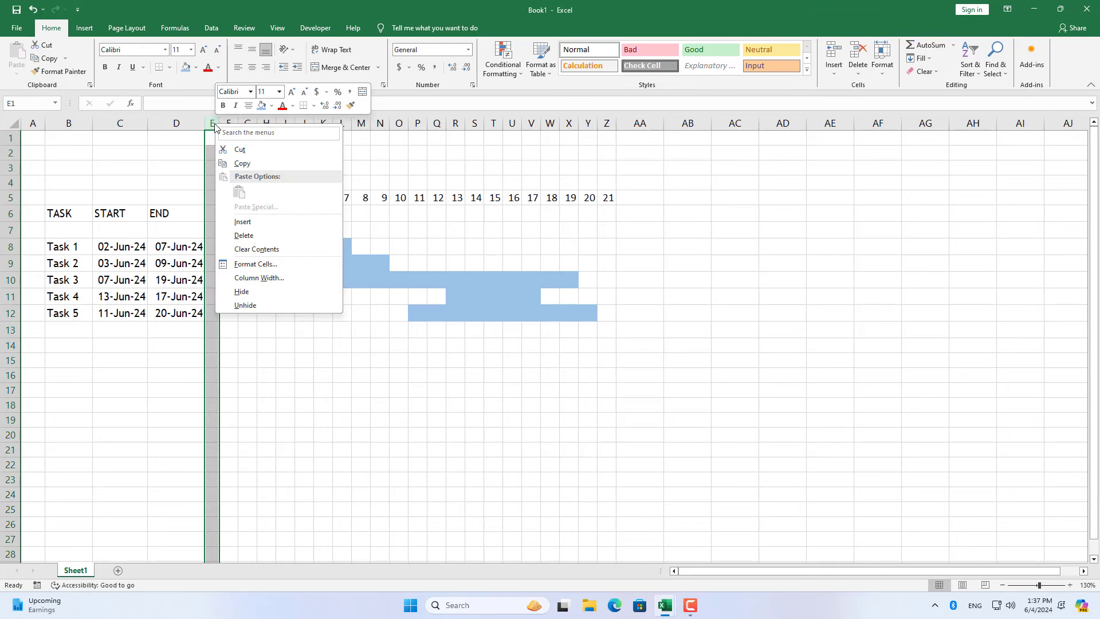
left_click(260, 219)
left_click(237, 217)
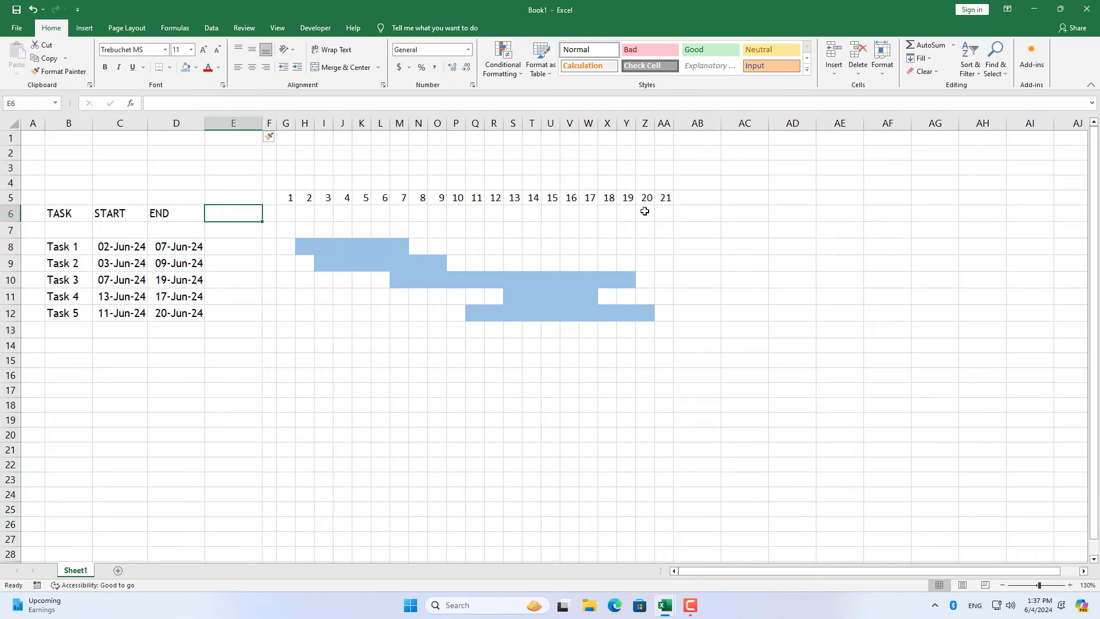
type("DA")
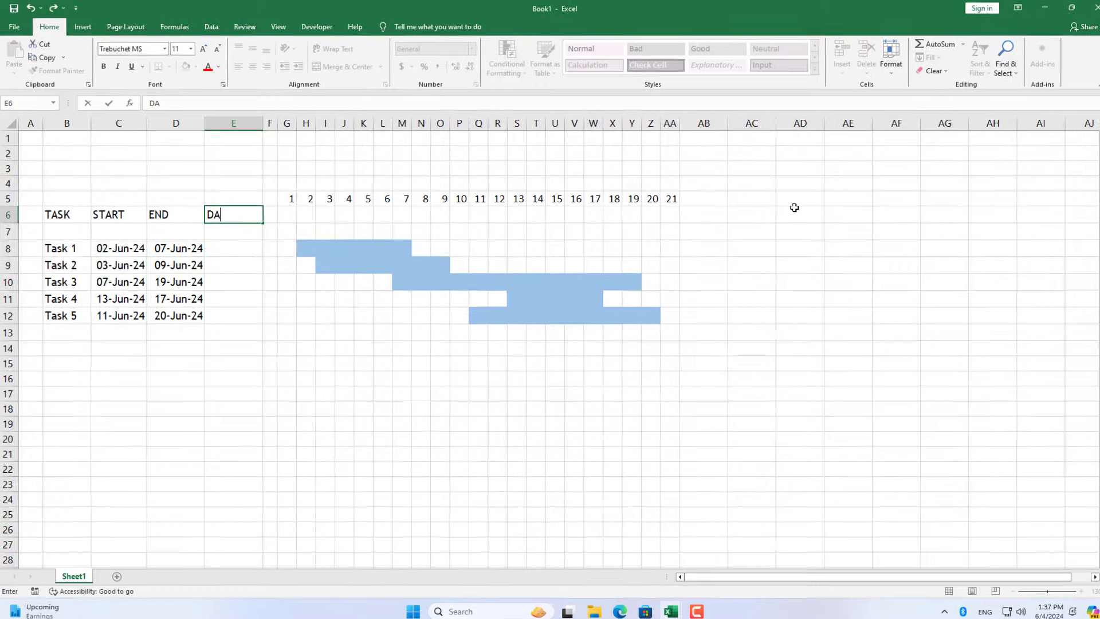
type("YS")
key("Return")
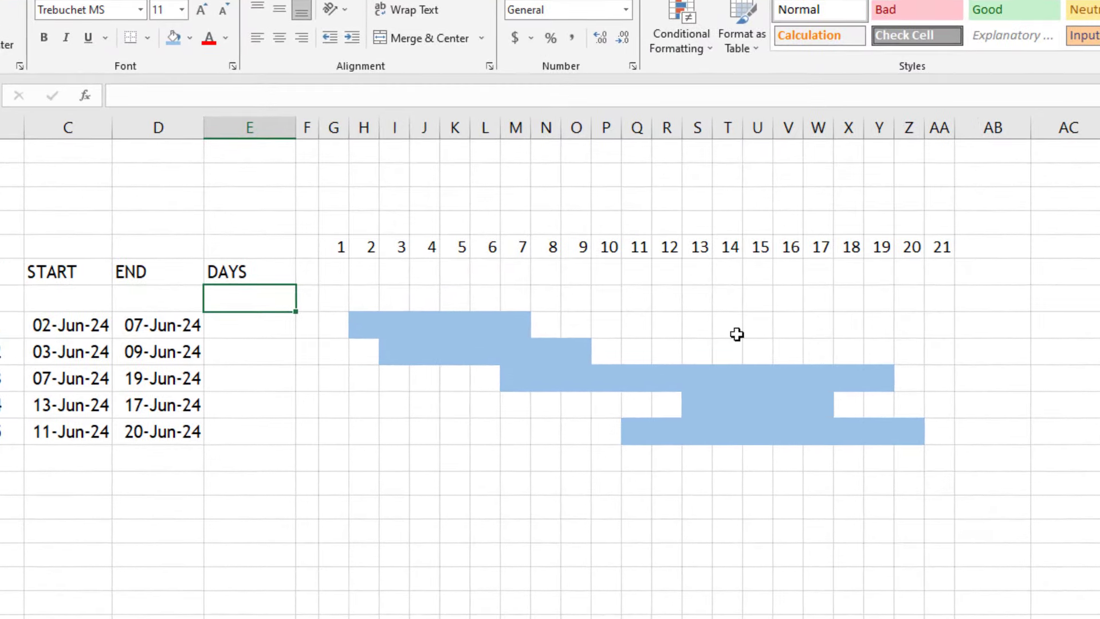
Enter =D8-C8 in E8 and fill it down to E12
left_click(278, 321)
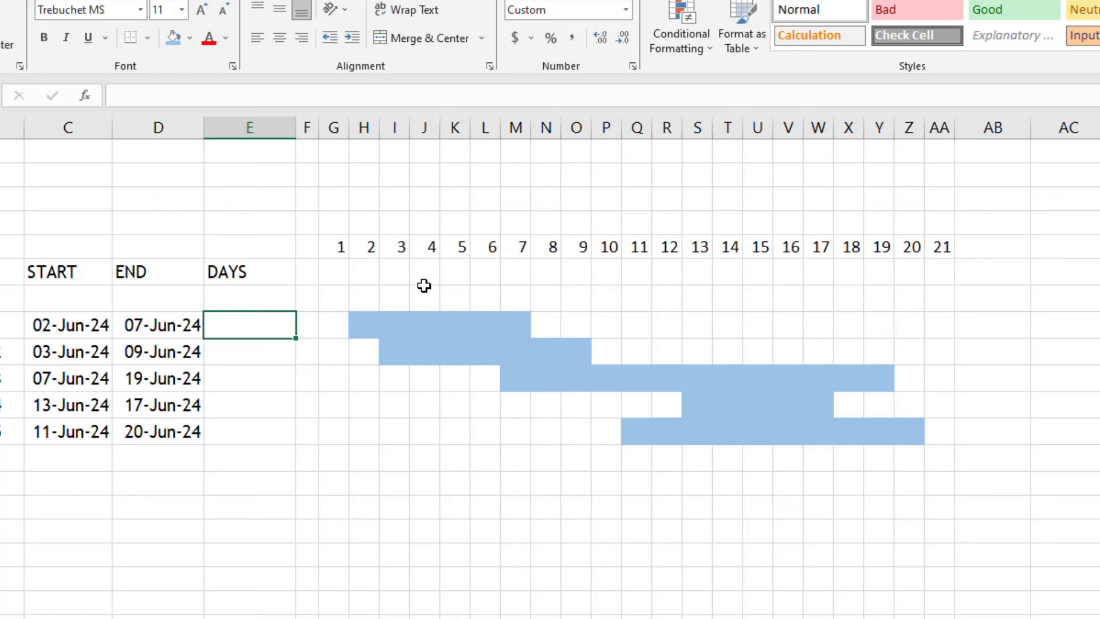
type("=")
left_click(166, 322)
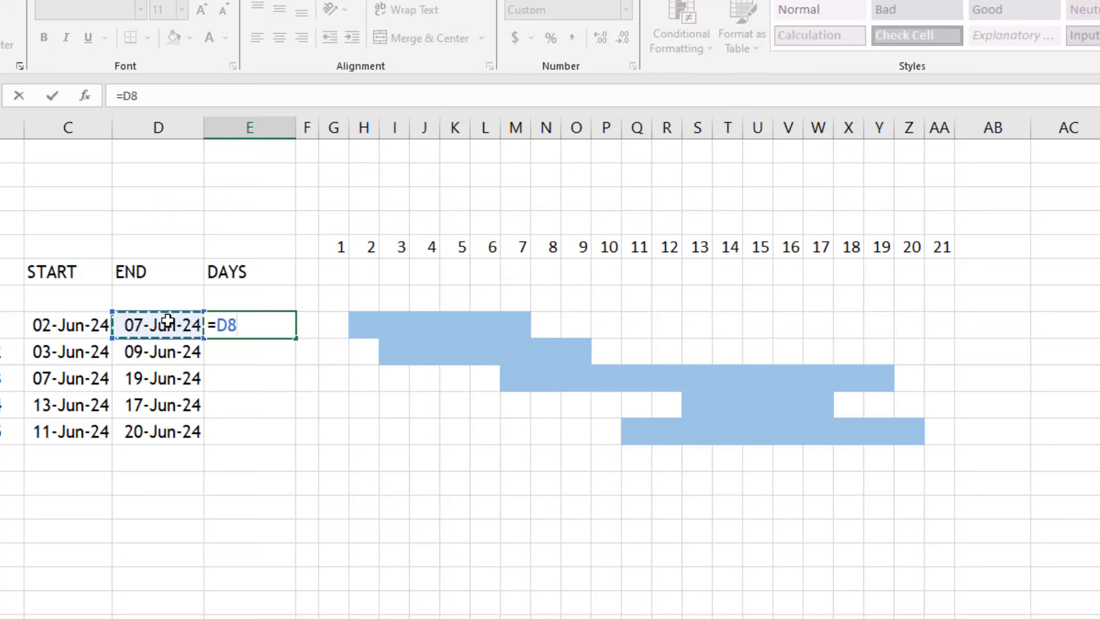
type("-")
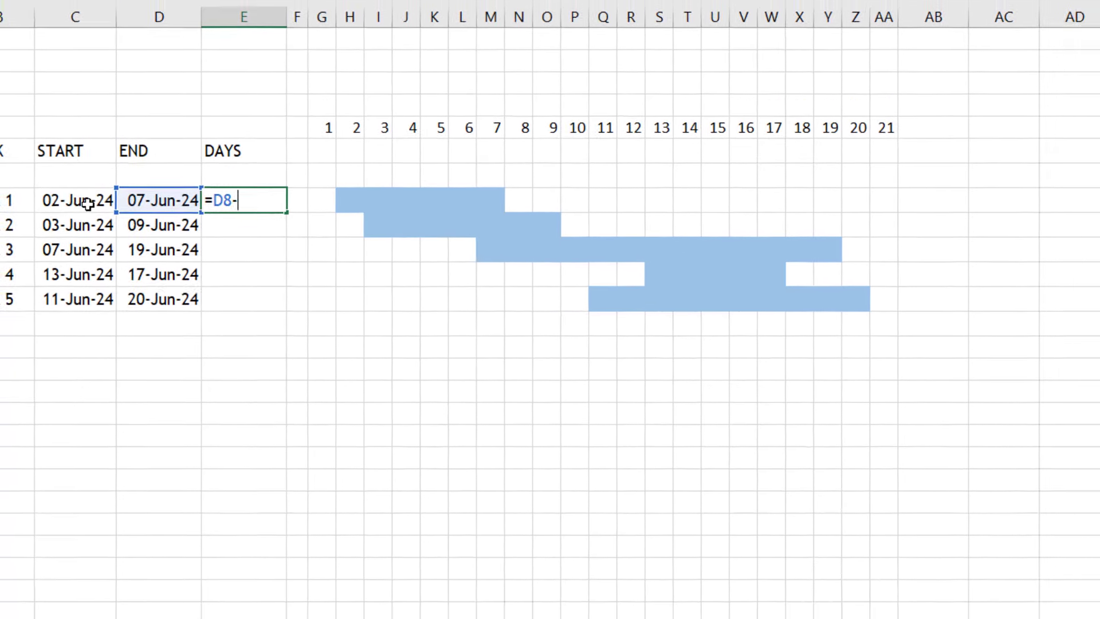
left_click(87, 203)
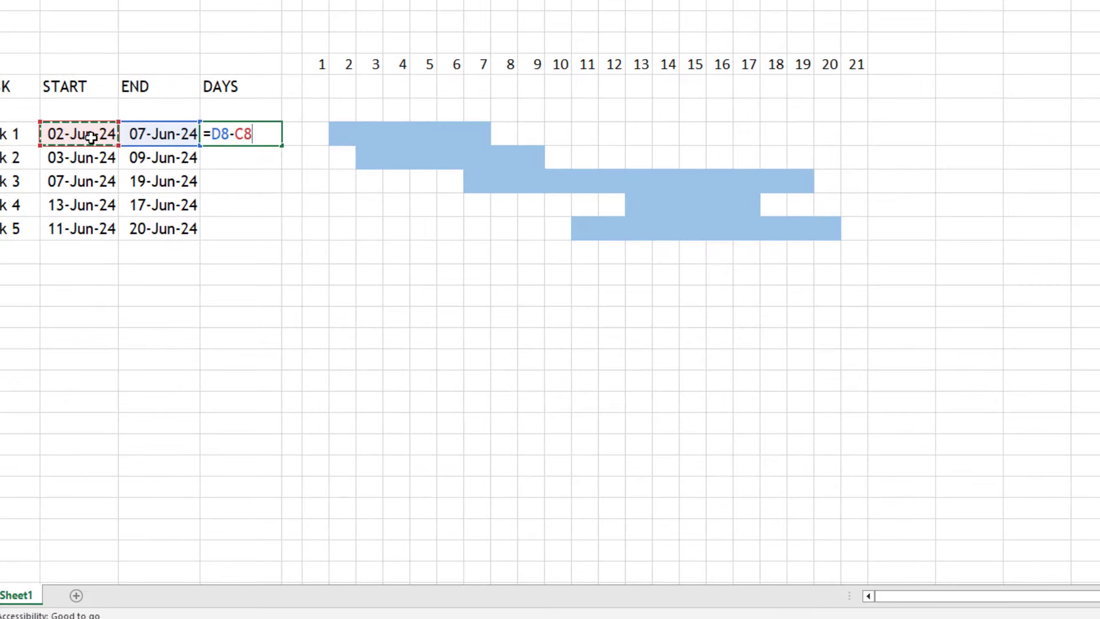
key("Return")
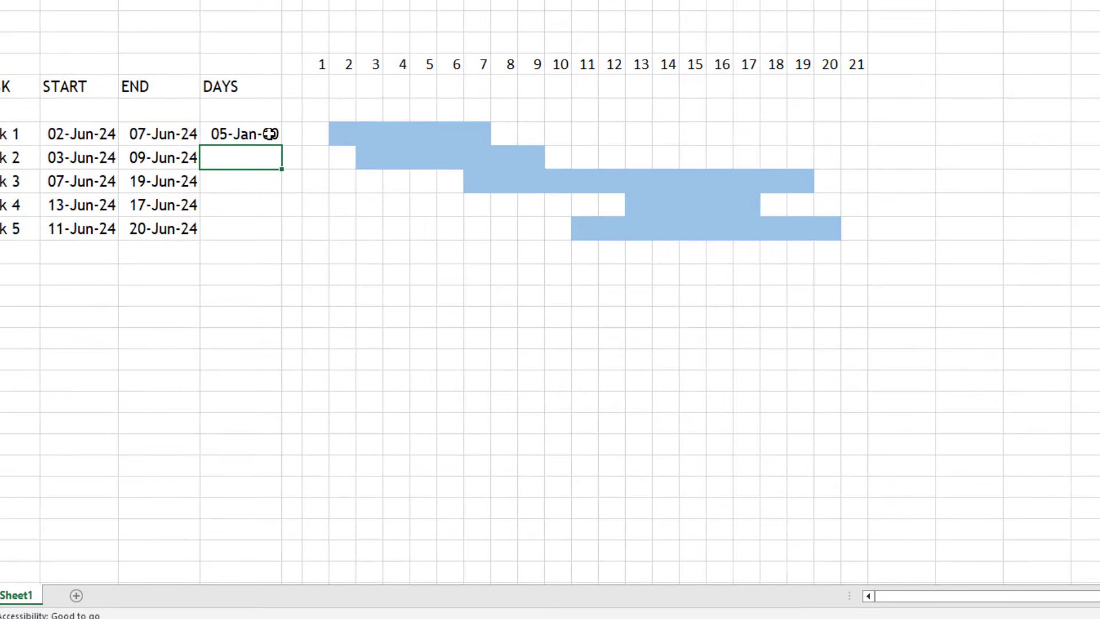
left_click(270, 133)
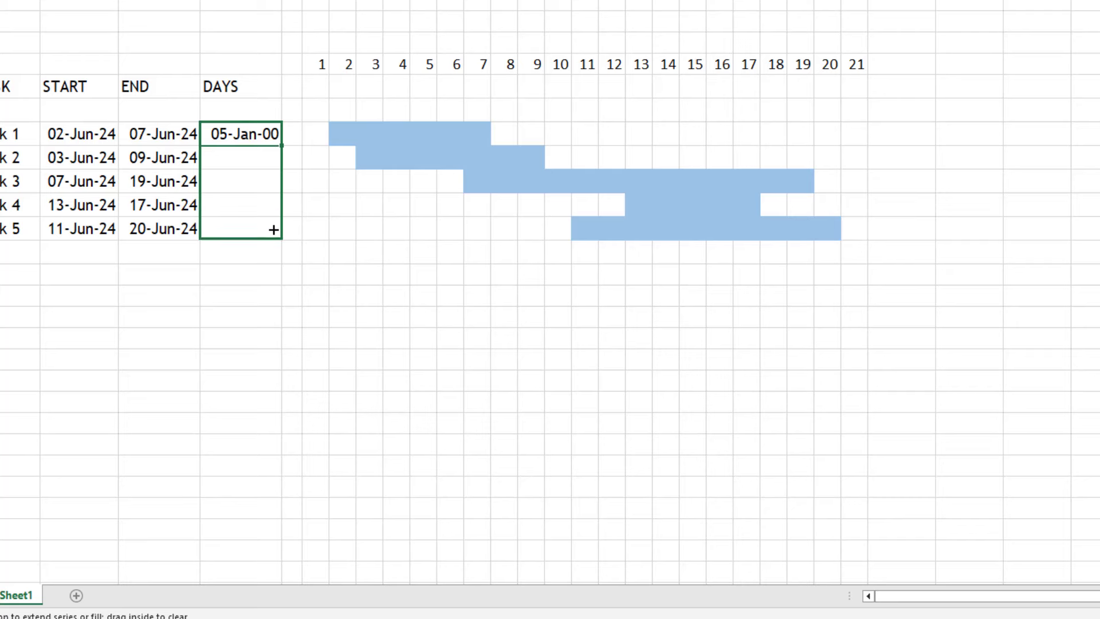
left_click_drag(282, 148, 278, 229)
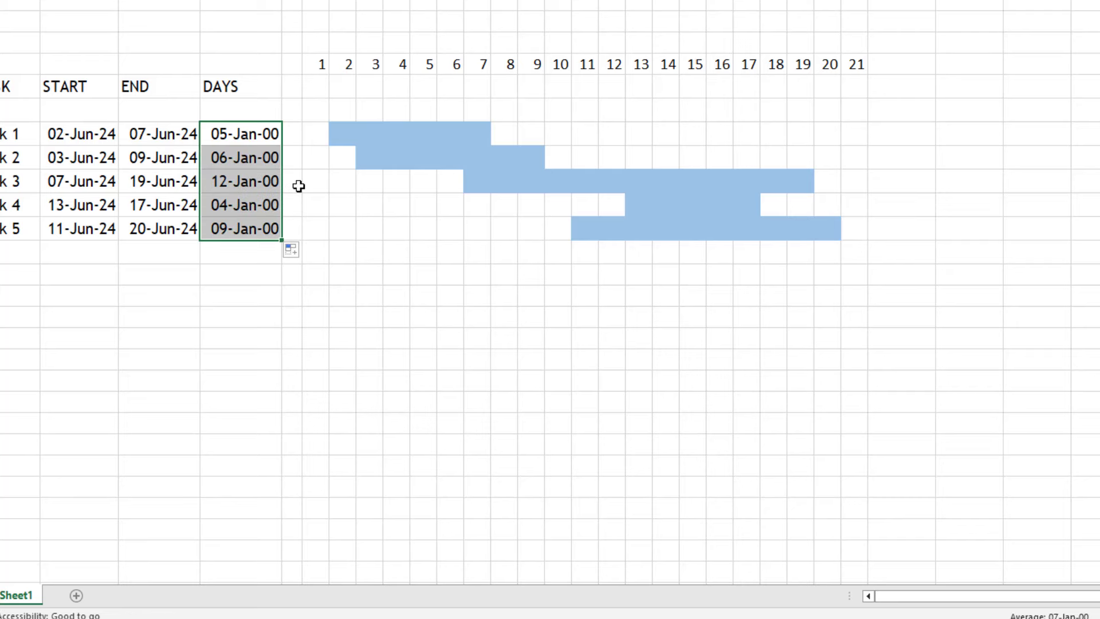
Switch the DAYS cells to General number format so they show plain numbers
right_click(274, 170)
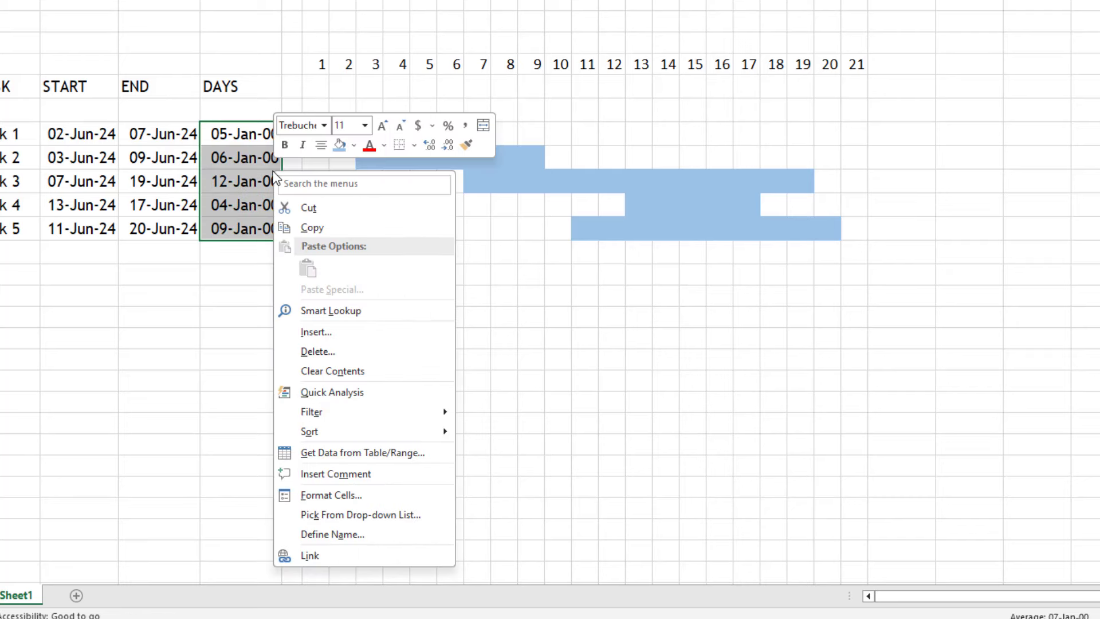
left_click(390, 496)
left_click_drag(363, 244, 640, 40)
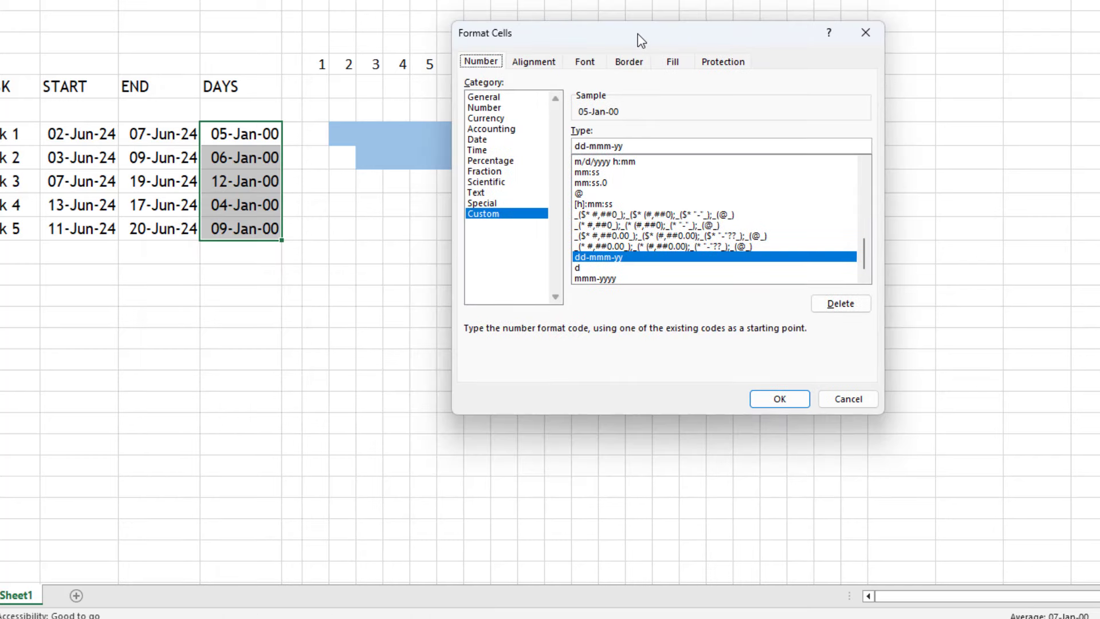
left_click(524, 98)
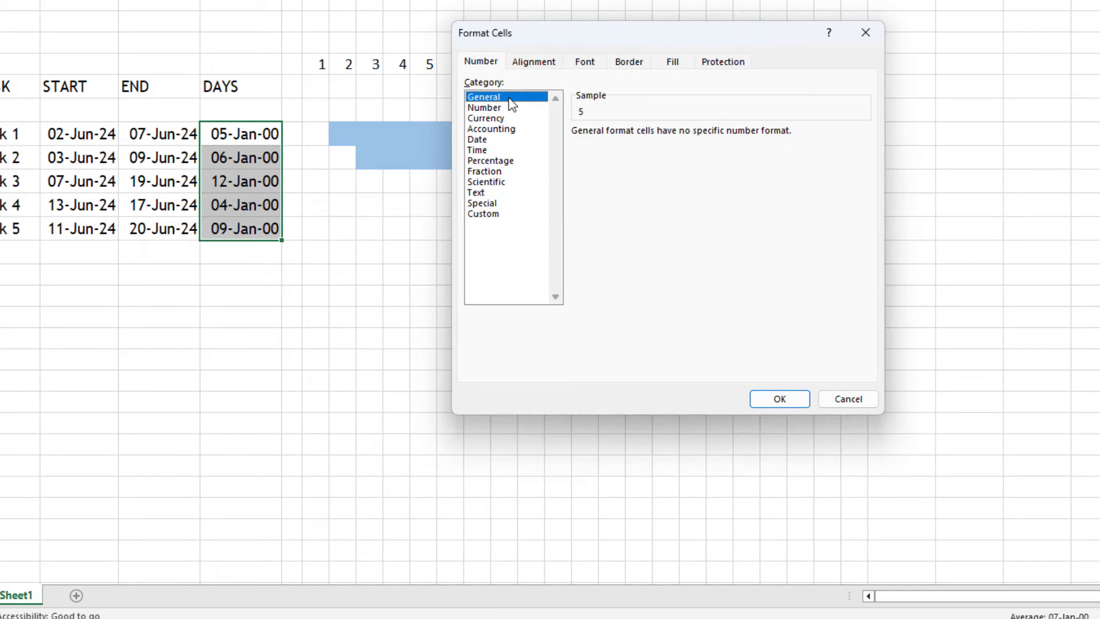
left_click(764, 398)
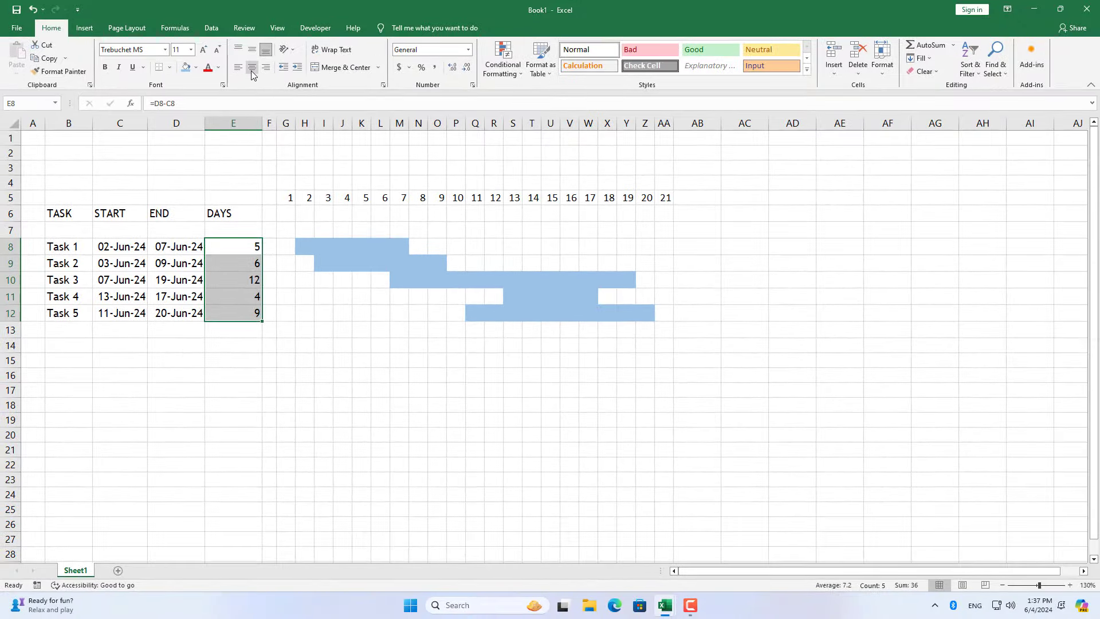
Centre the DAYS values and fill their cells light green
left_click(252, 70)
left_click(183, 73)
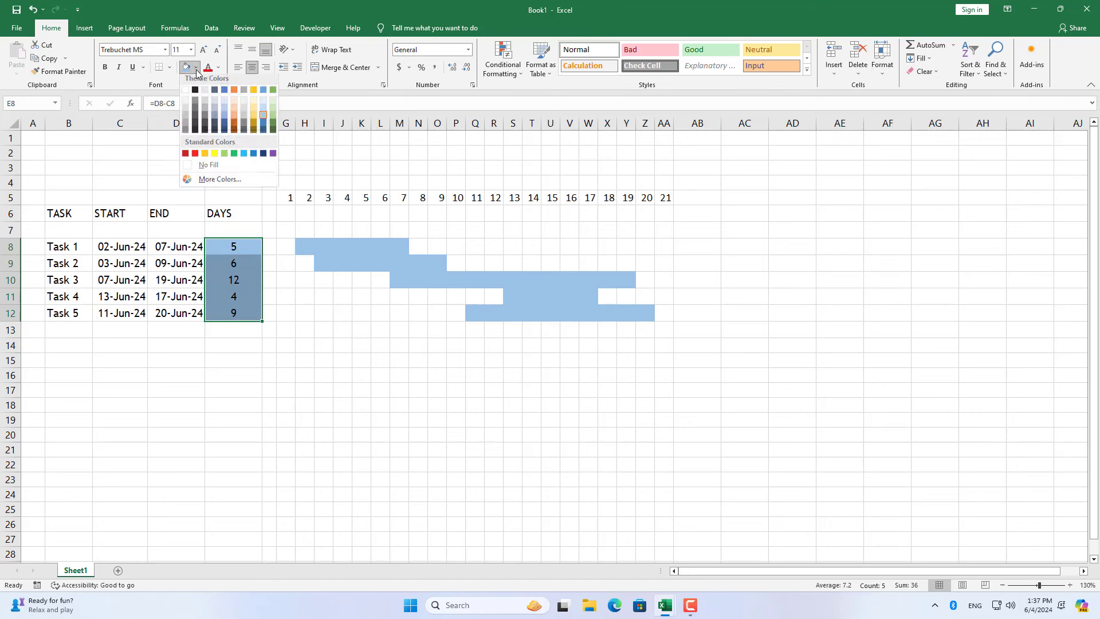
left_click(195, 67)
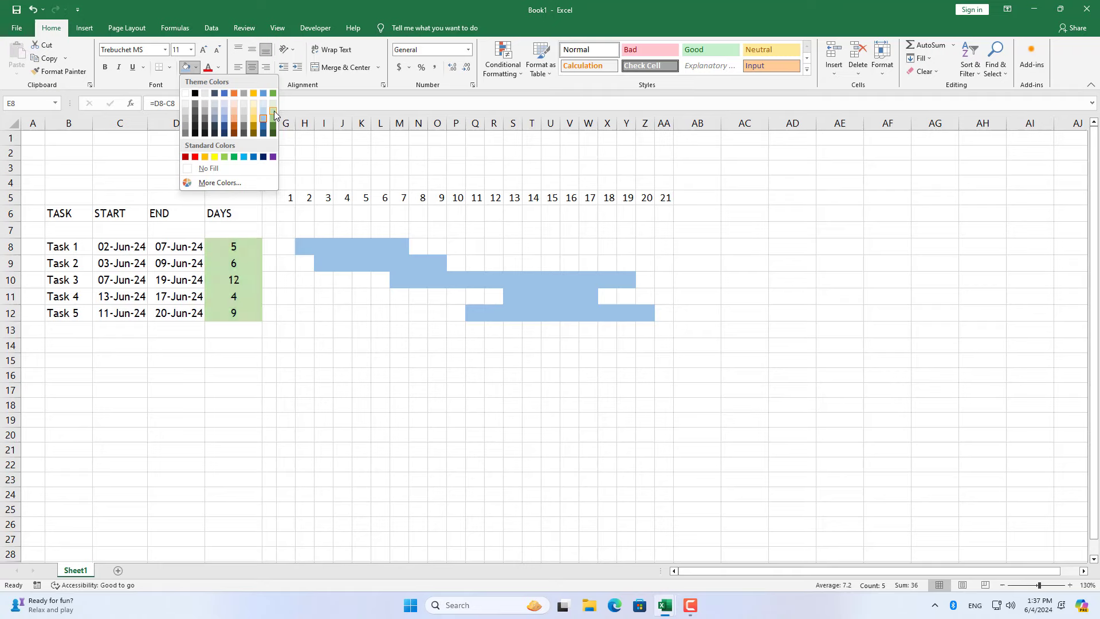
left_click(273, 112)
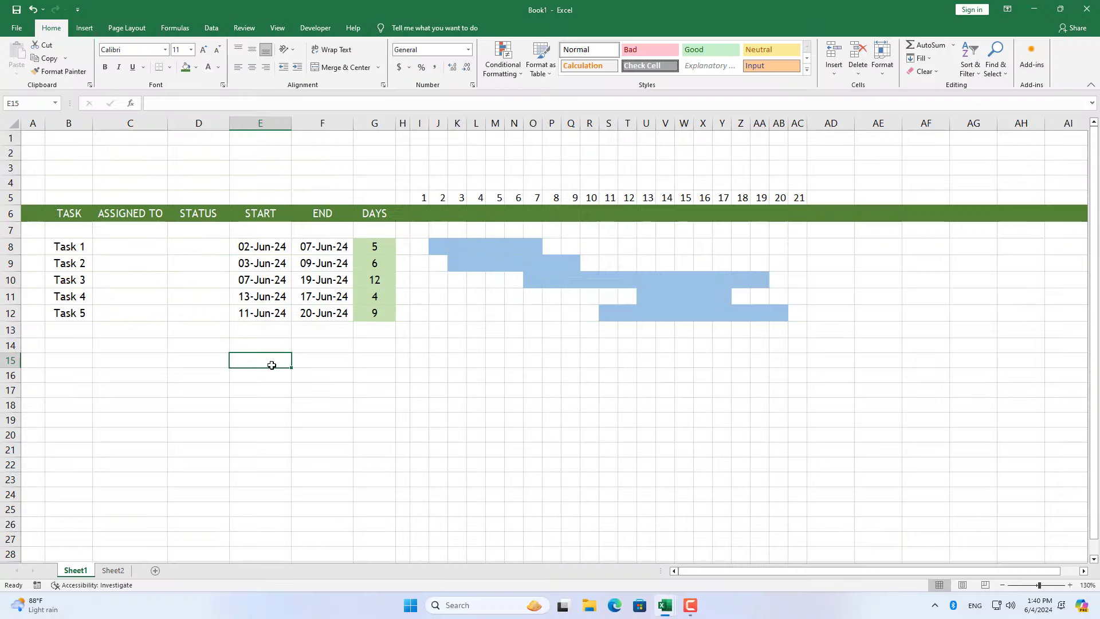
Restrict D8:D12 to a List validation sourced from Sheet2!$E$5:$E$7
left_click_drag(197, 246, 198, 310)
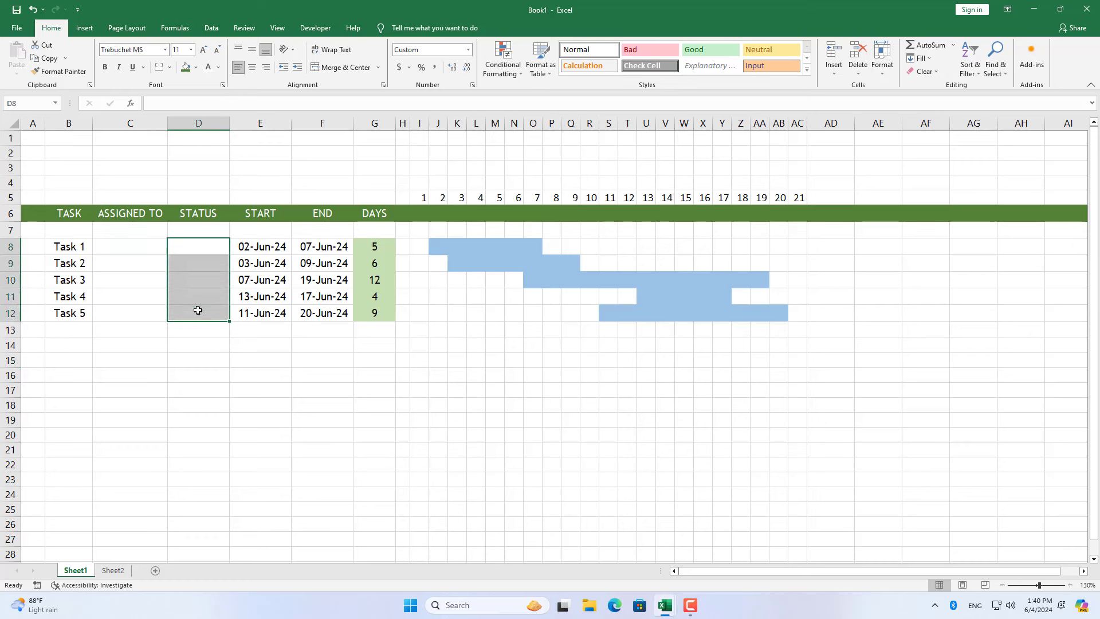
left_click(212, 28)
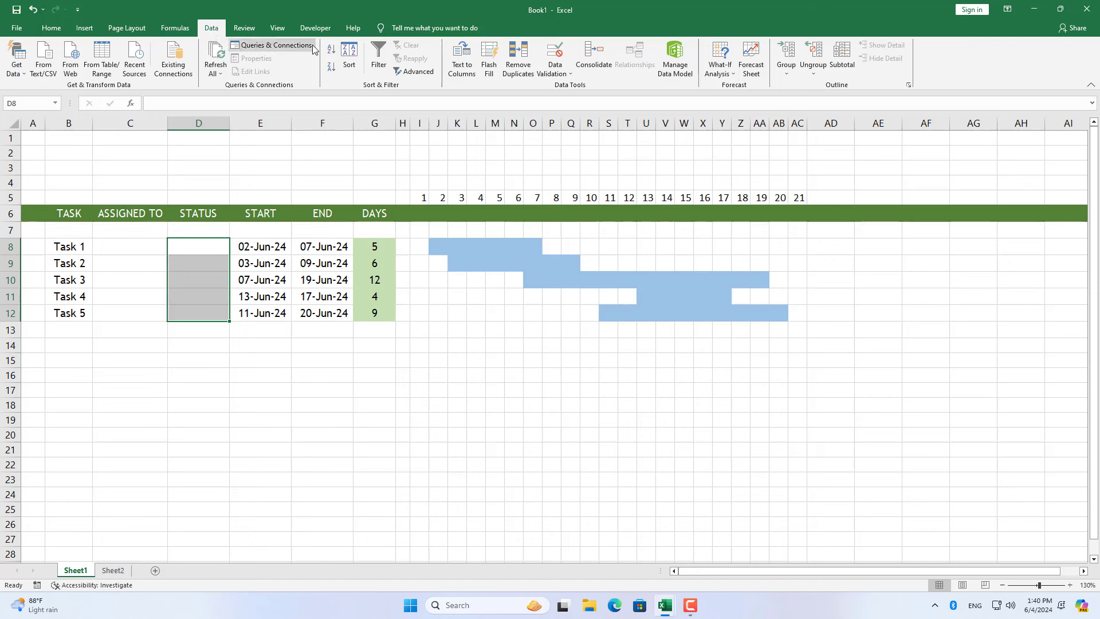
left_click(555, 69)
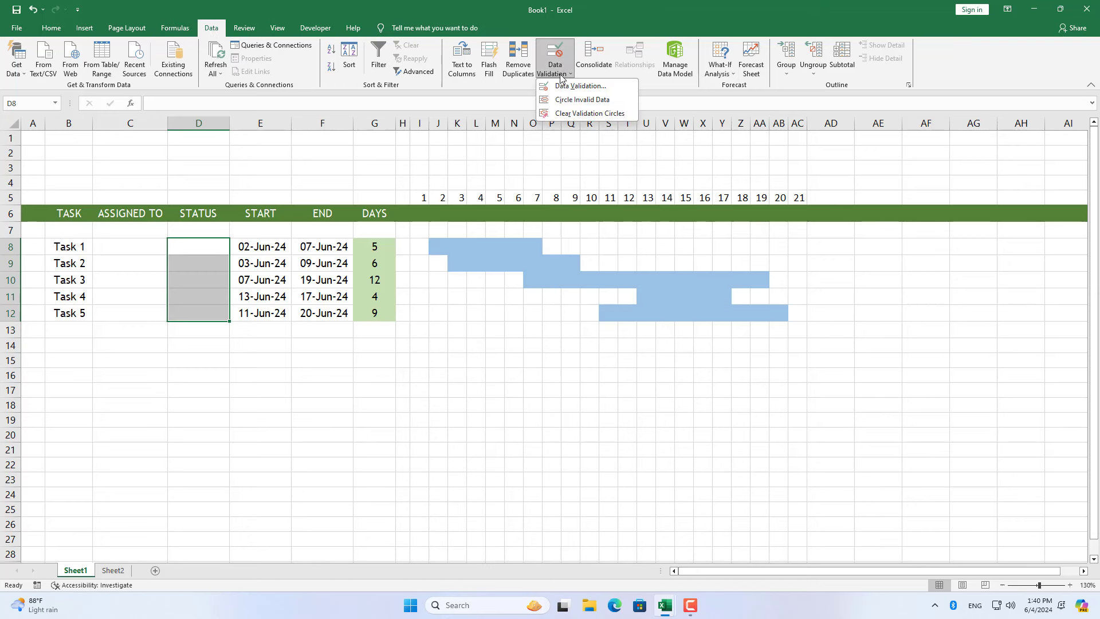
left_click(554, 86)
left_click(554, 89)
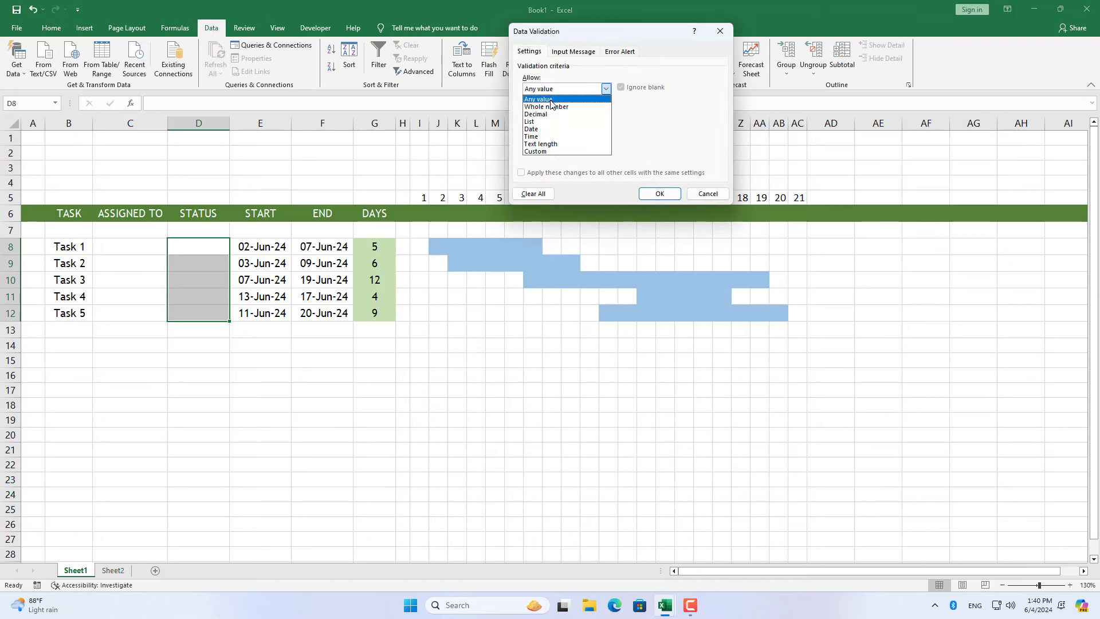
left_click(544, 122)
left_click(630, 136)
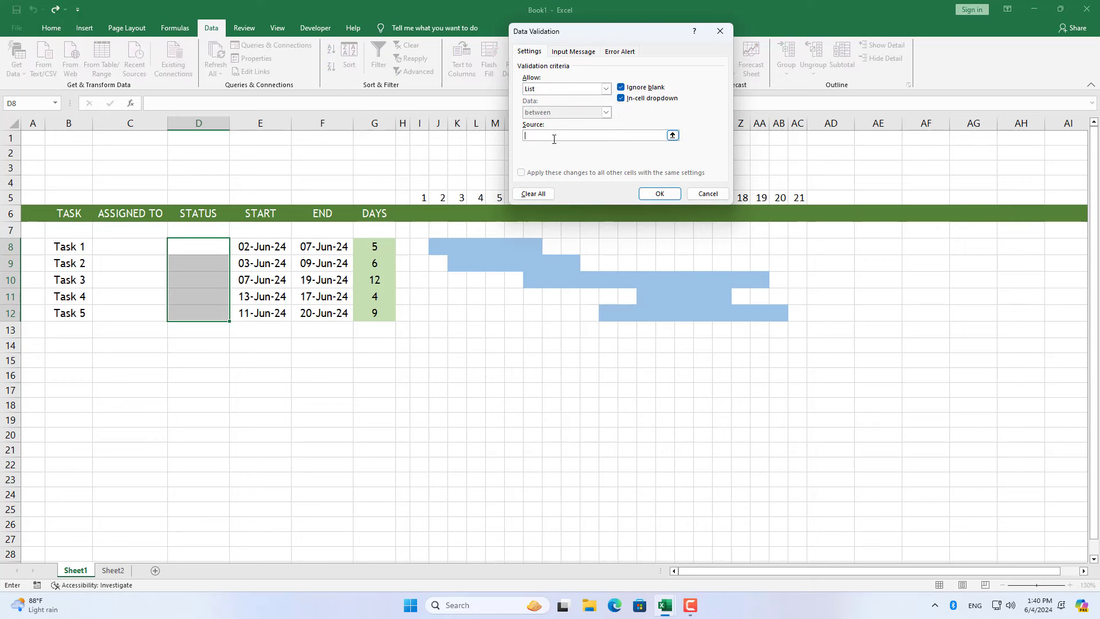
left_click(672, 136)
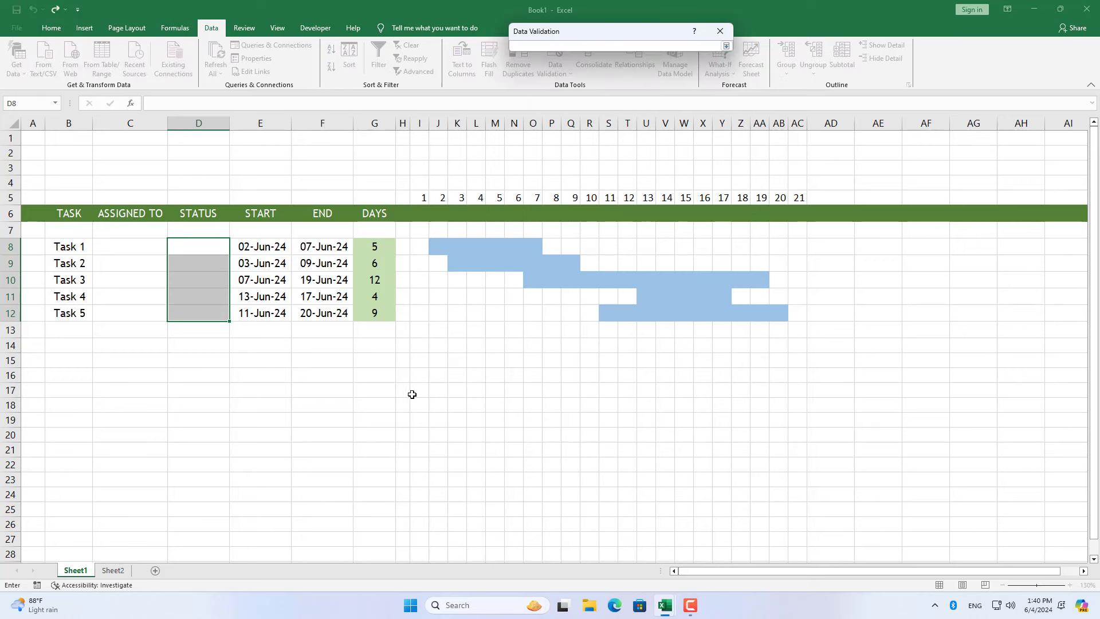
left_click(113, 570)
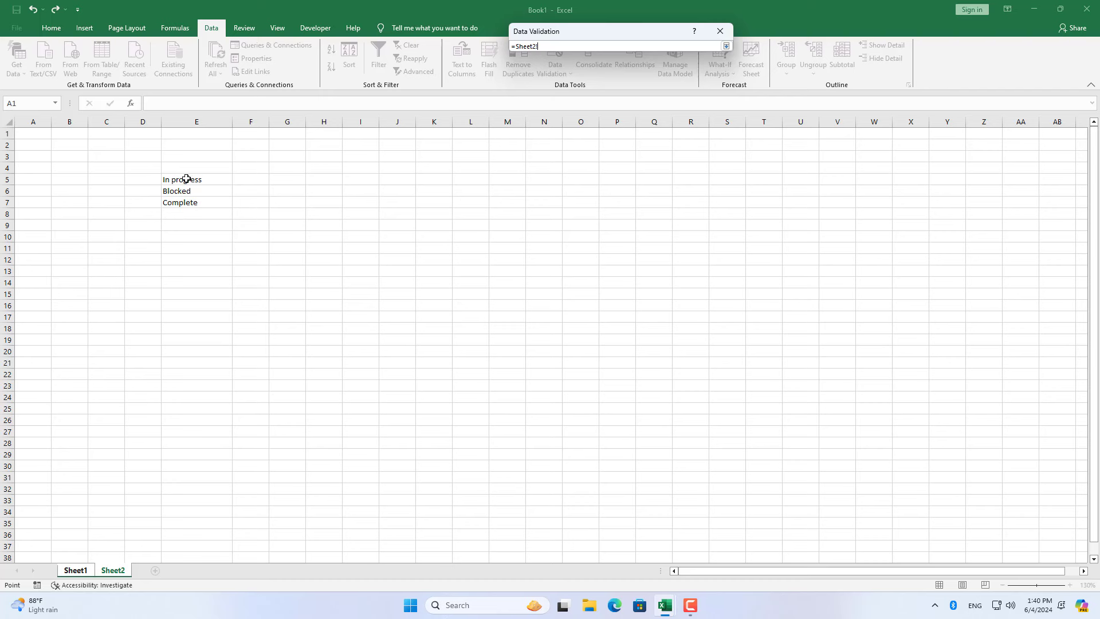
left_click_drag(182, 180, 185, 205)
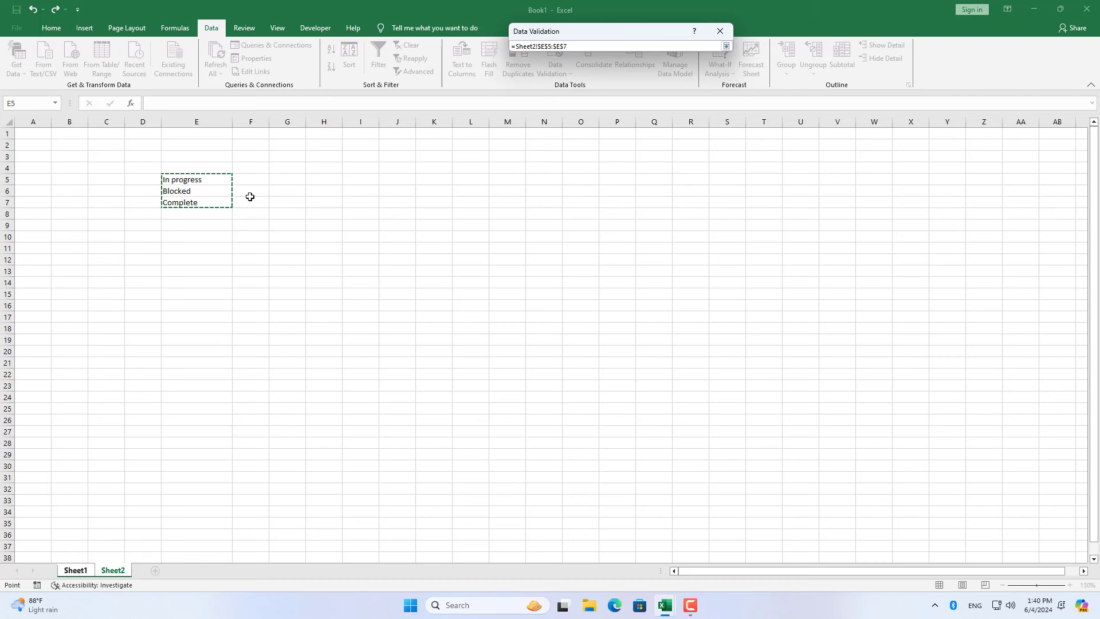
left_click(725, 46)
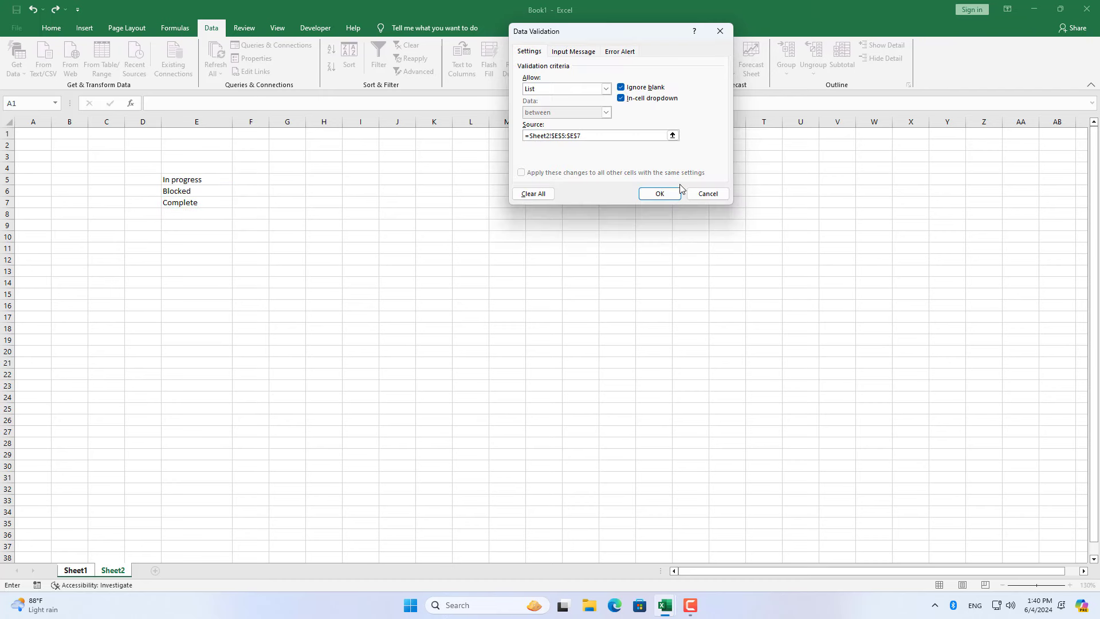
left_click(661, 194)
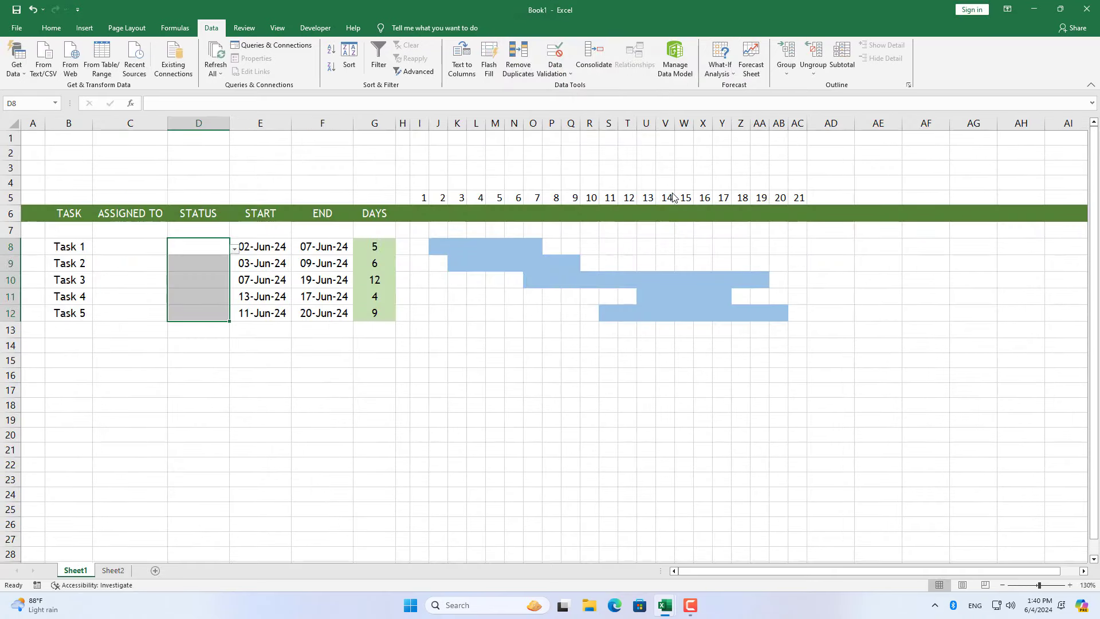
Set Task 1's status to In progress and Task 2's status to Blocked
left_click(235, 248)
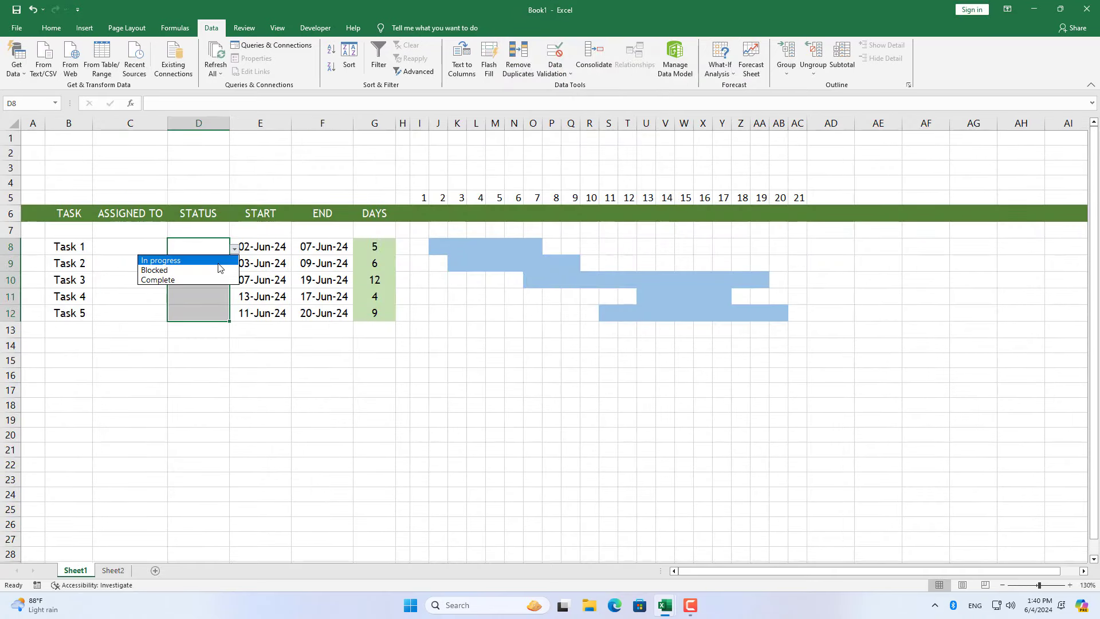
left_click(189, 261)
left_click(187, 264)
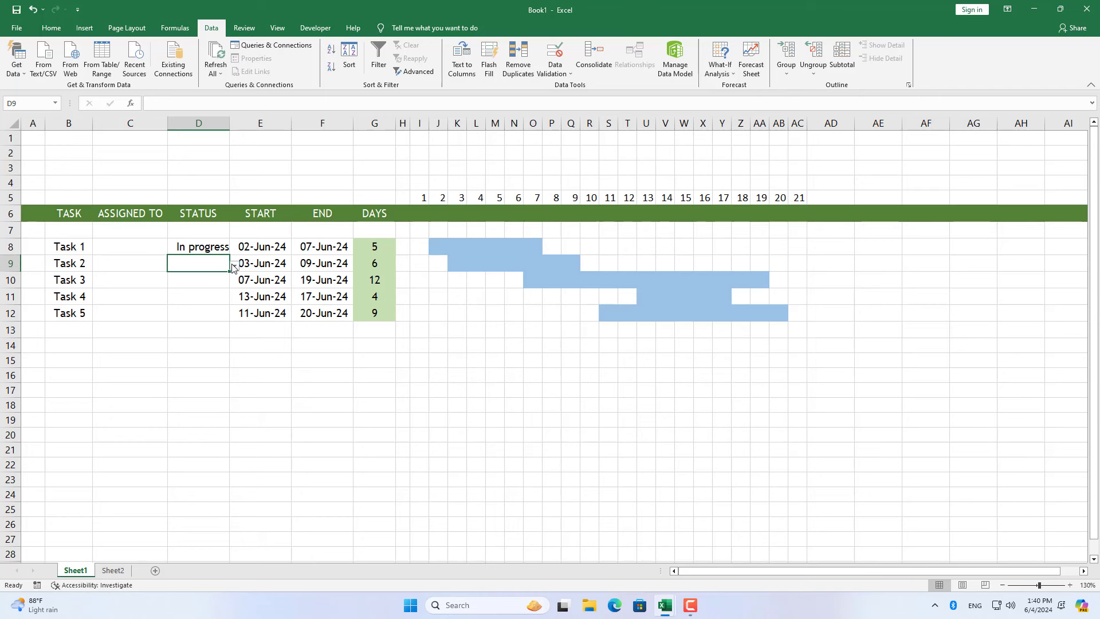
left_click(233, 268)
left_click(189, 280)
Set Tasks 3–5 to Complete, In progress and In progress, then select grid I7:AC12
left_click(247, 283)
left_click(195, 296)
left_click(238, 301)
left_click(241, 308)
left_click(206, 313)
key("ctrl+d")
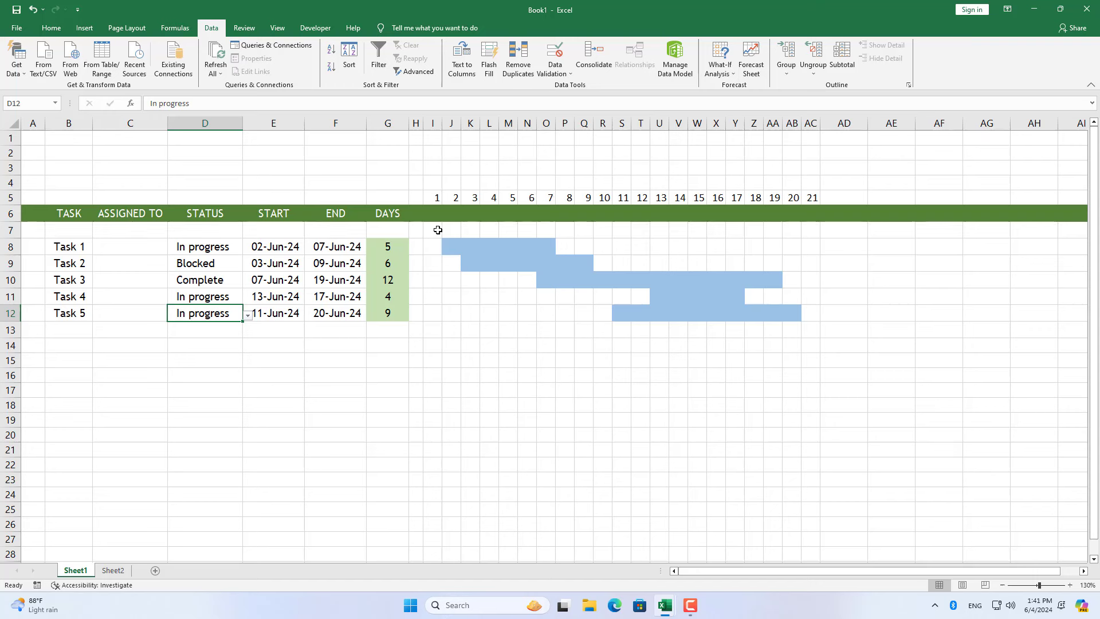
mouse_move(438, 229)
left_mouse_down()
mouse_move(791, 249)
mouse_move(806, 315)
left_mouse_up()
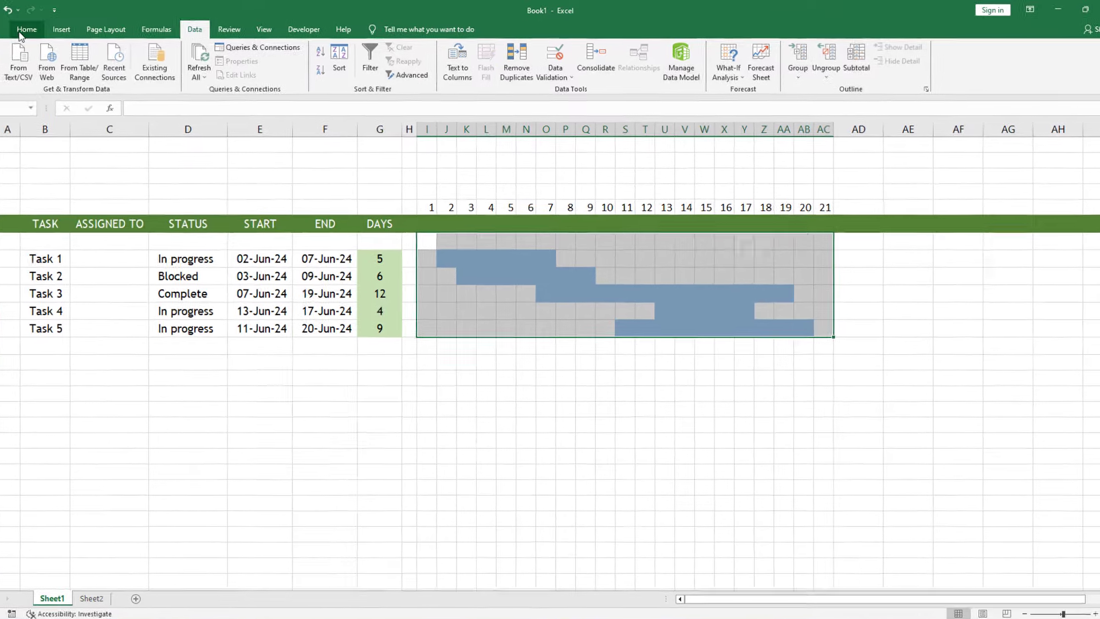
Duplicate the existing Gantt bar rule in the Conditional Formatting Rules Manager
left_click(51, 28)
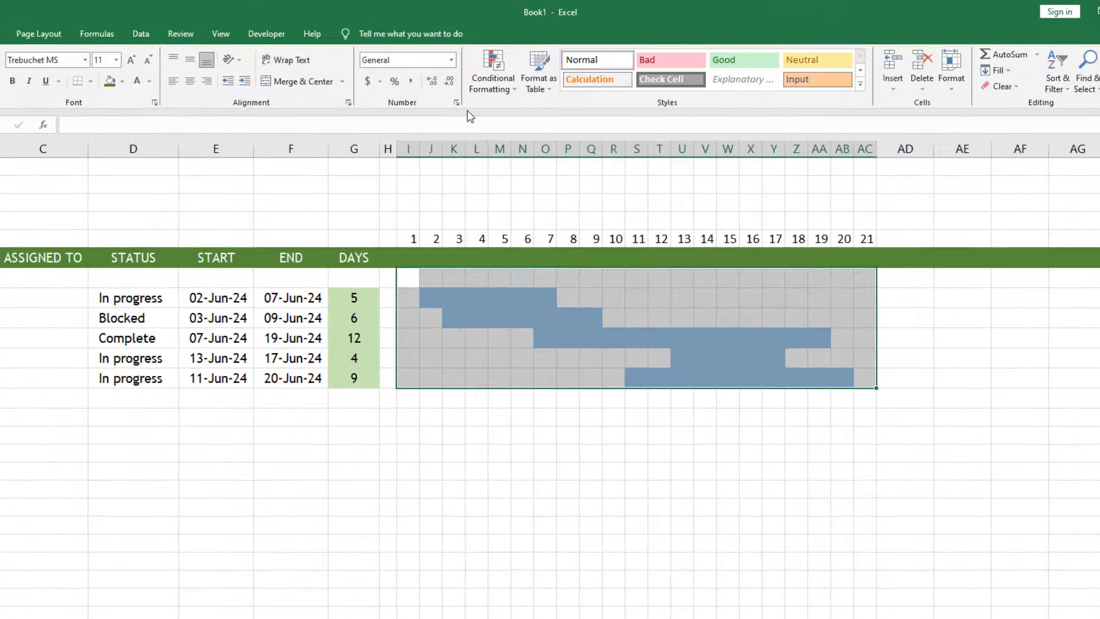
left_click(510, 74)
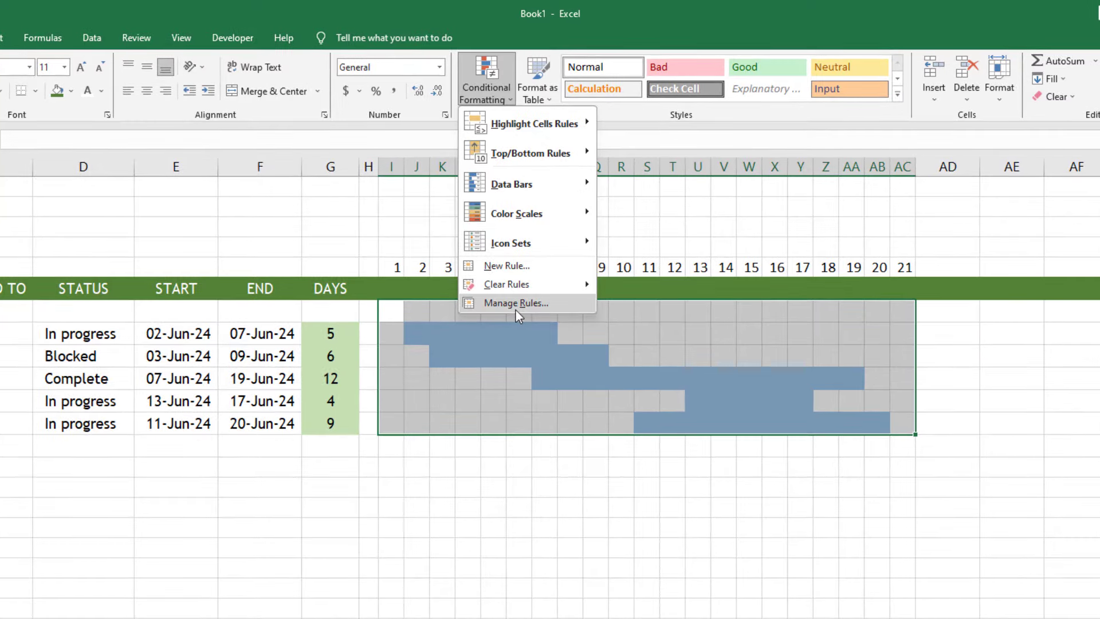
left_click(515, 302)
left_click(491, 166)
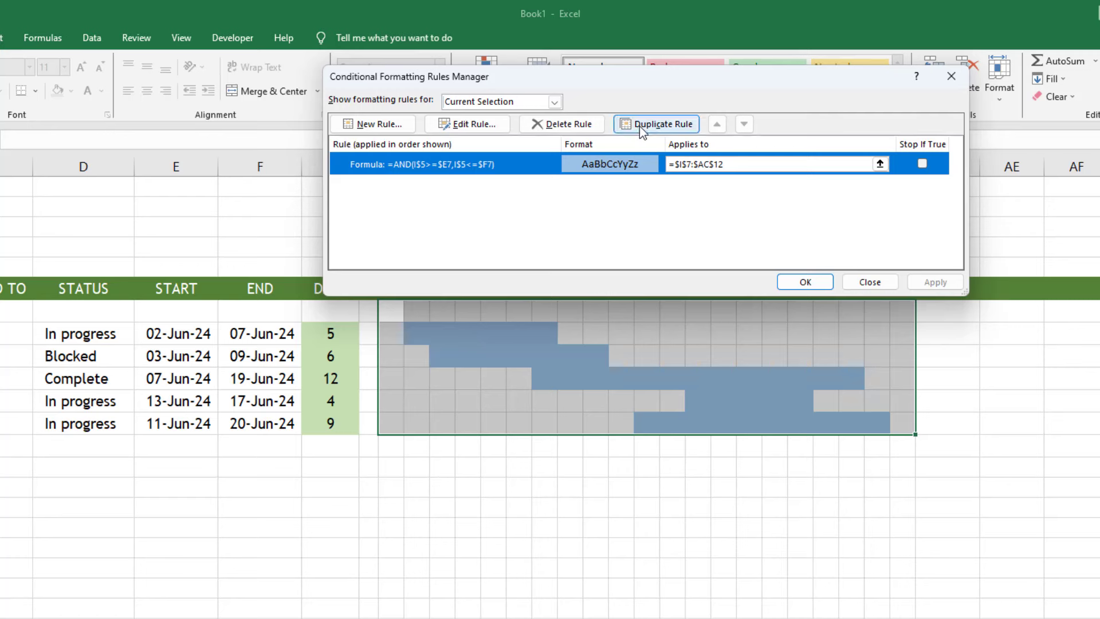
left_click(656, 124)
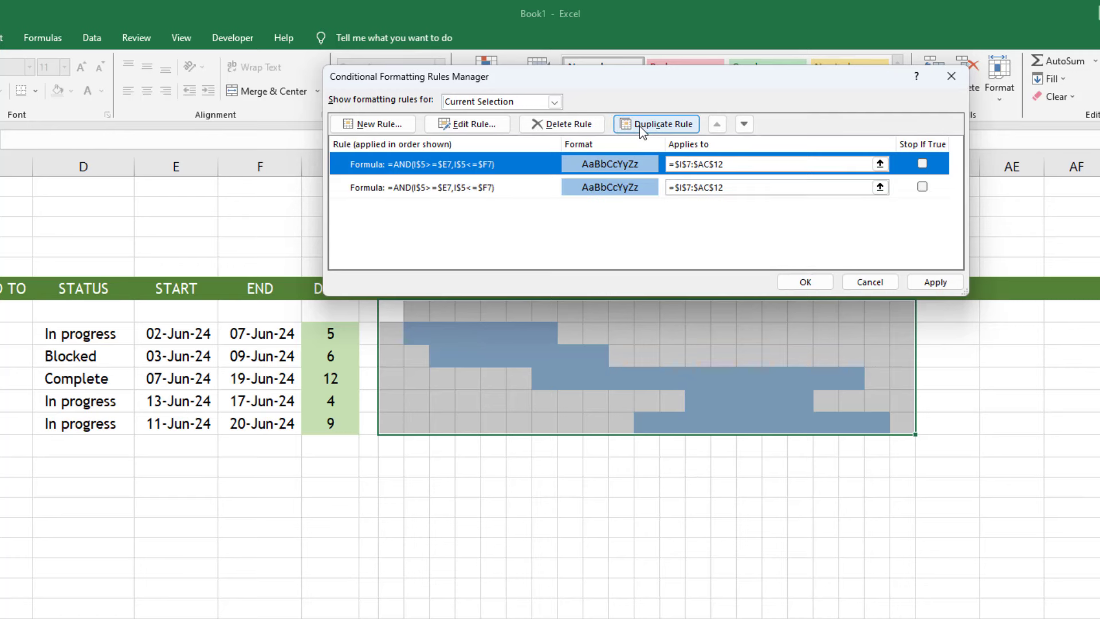
double_click(502, 171)
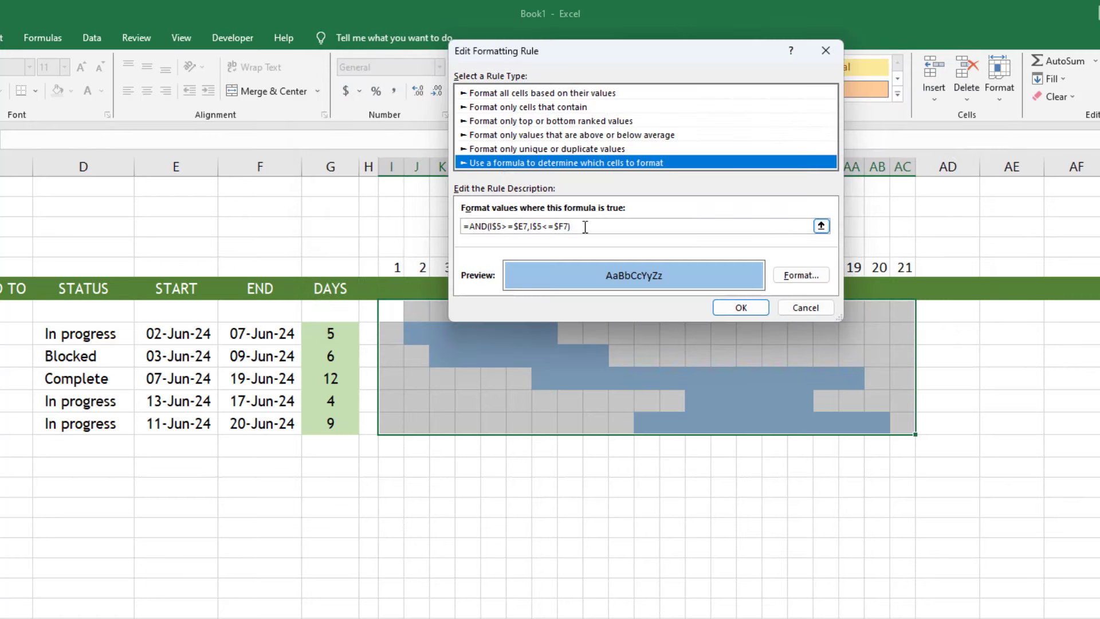
Change the copied rule's formula to =AND(I$5>=$E7,I$5<=$F7,$D7="Complete")
left_click(585, 227)
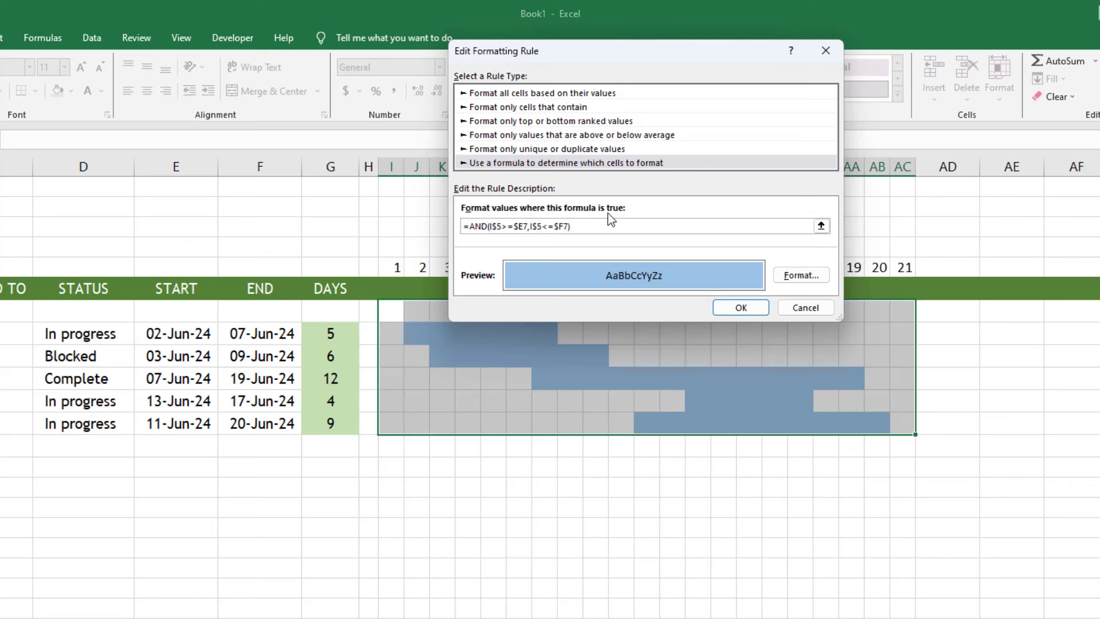
key("BackSpace")
type(",")
left_click(77, 314)
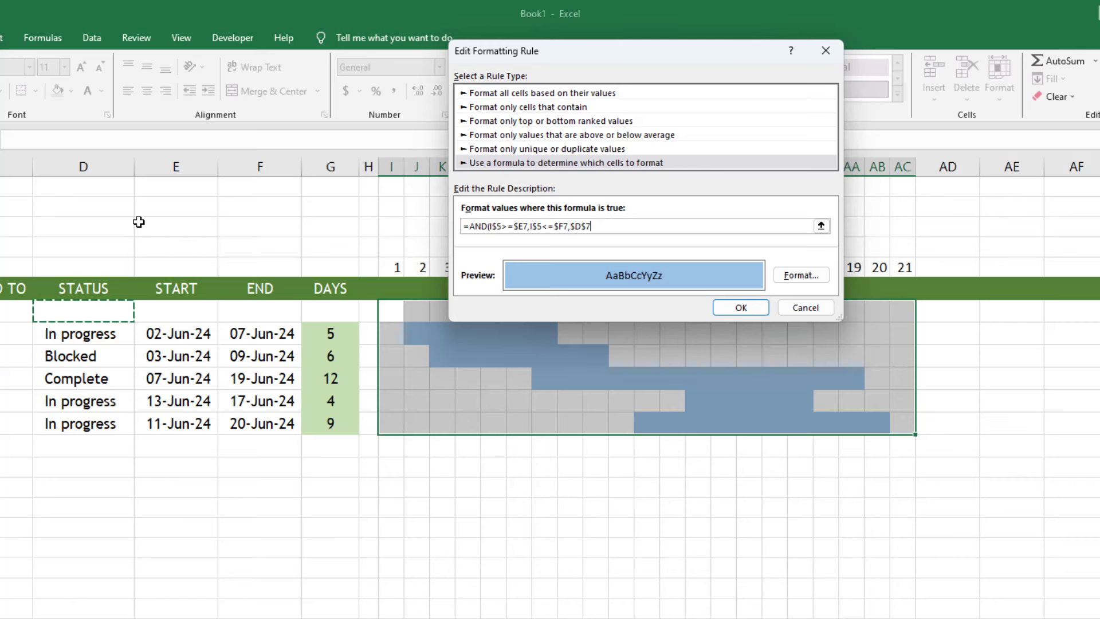
key("F4")
key("F4")
type("=\"Complete")
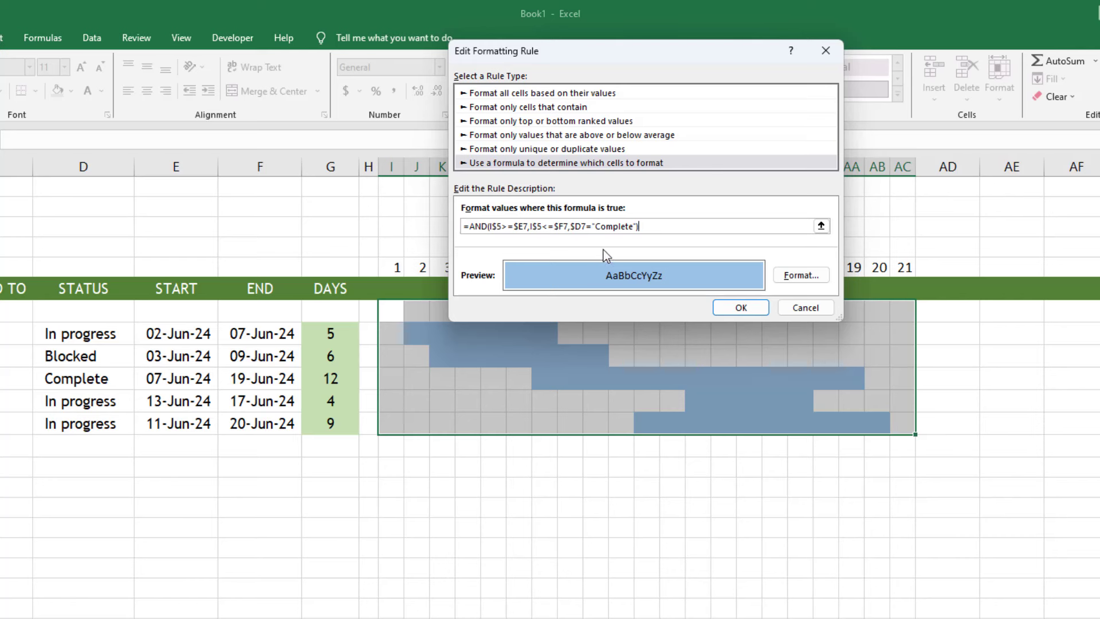
left_click_drag(640, 226, 577, 226)
left_click_drag(669, 227, 462, 226)
Give the Complete rule a gold fill and save it
left_click(801, 275)
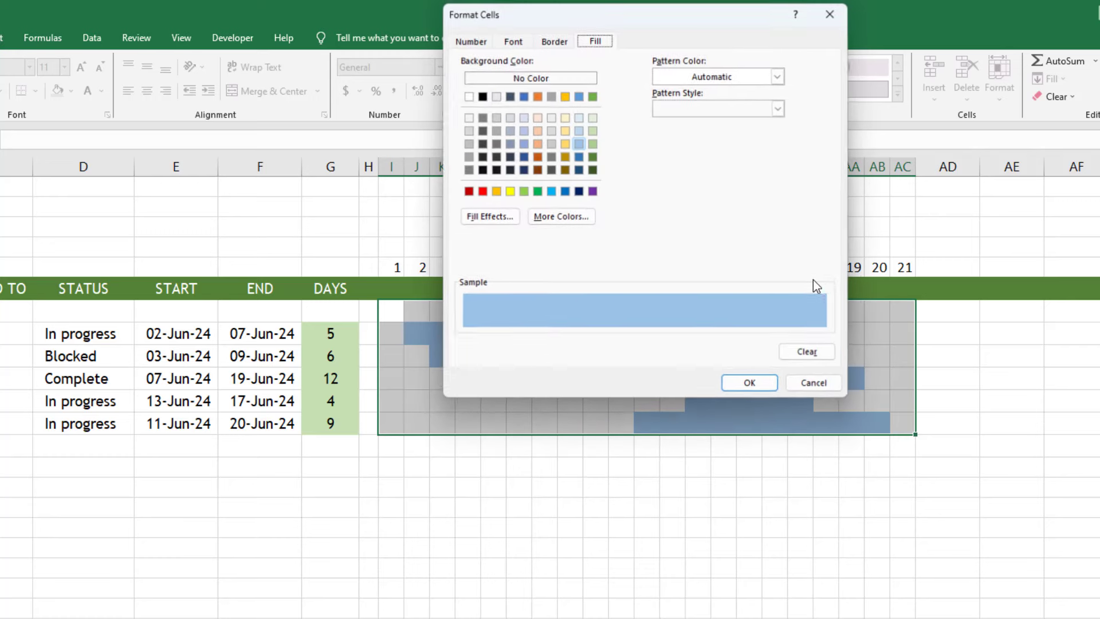
left_click(564, 143)
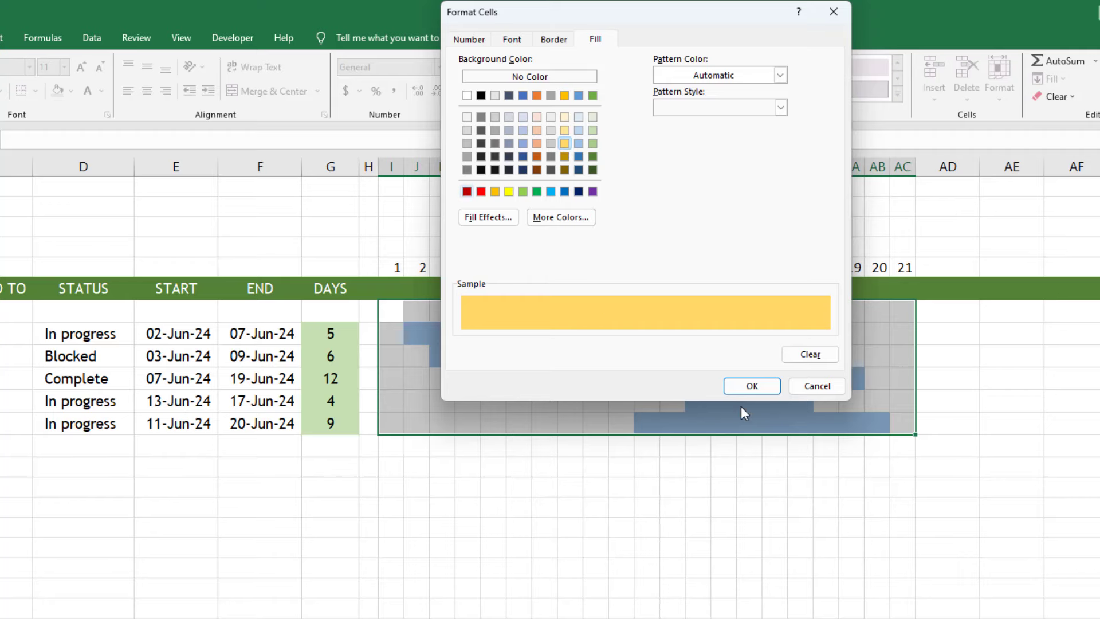
left_click(750, 386)
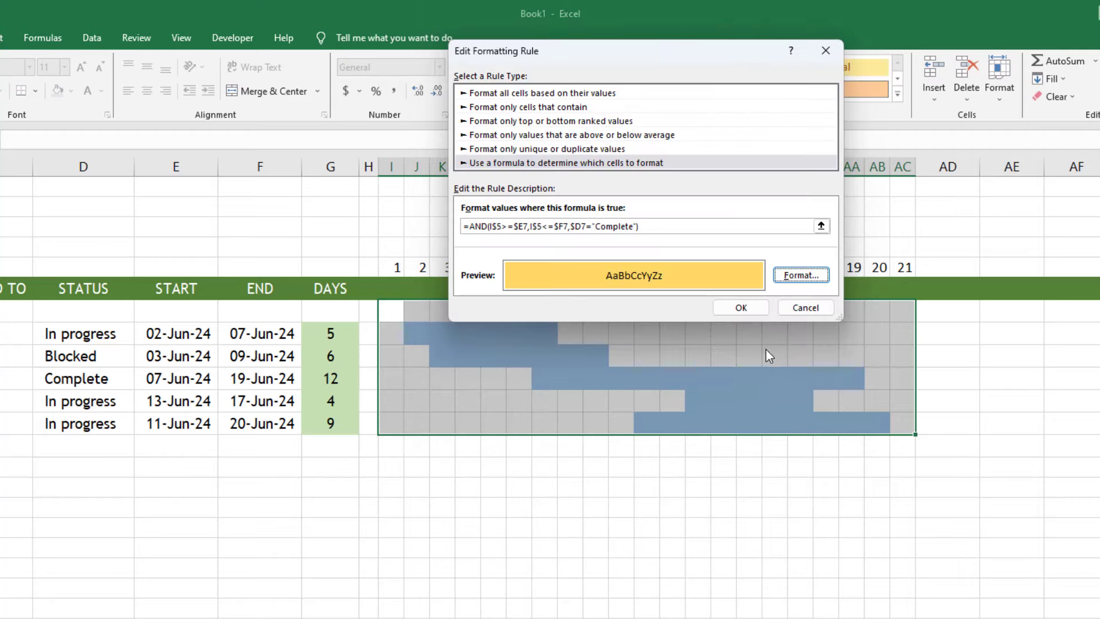
left_click(745, 304)
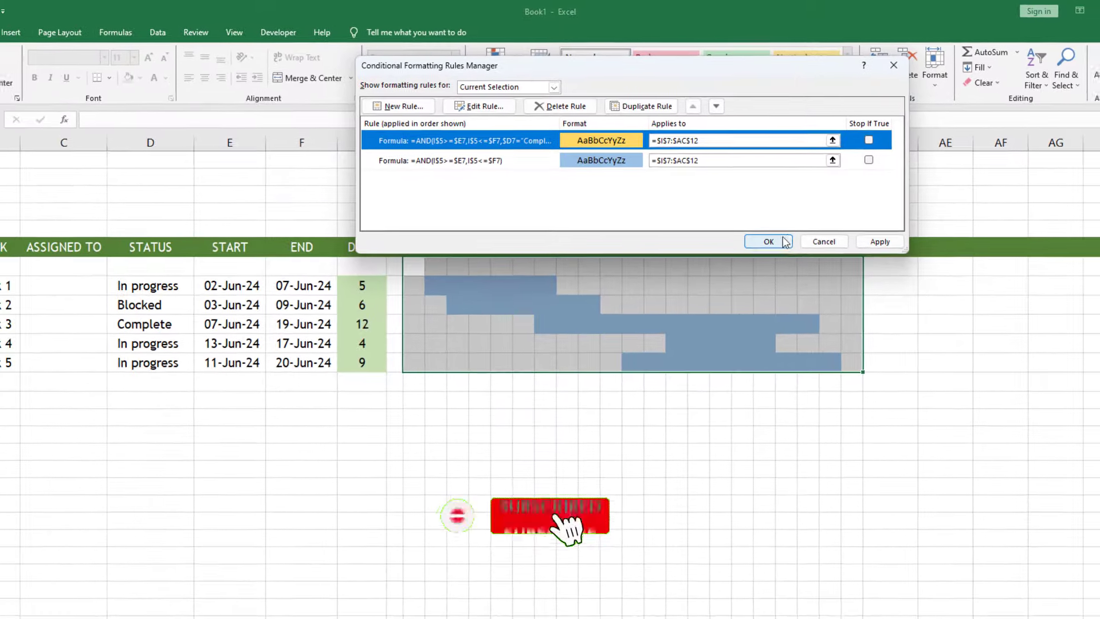
Apply the rules so Task 3's Complete bar shows gold
left_click(785, 242)
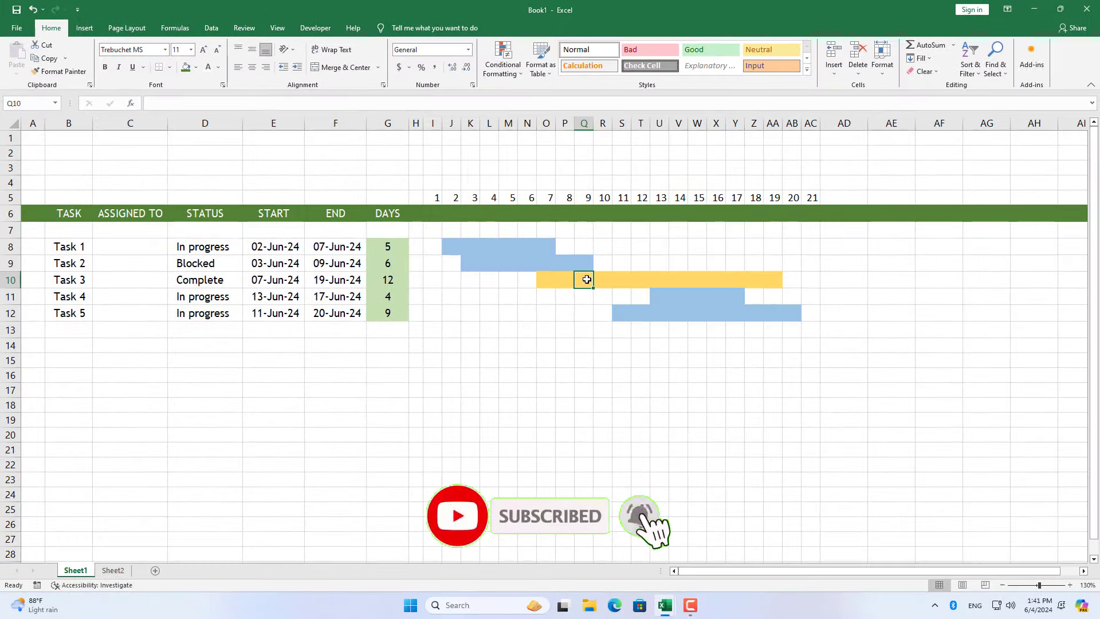
left_click_drag(541, 279, 773, 279)
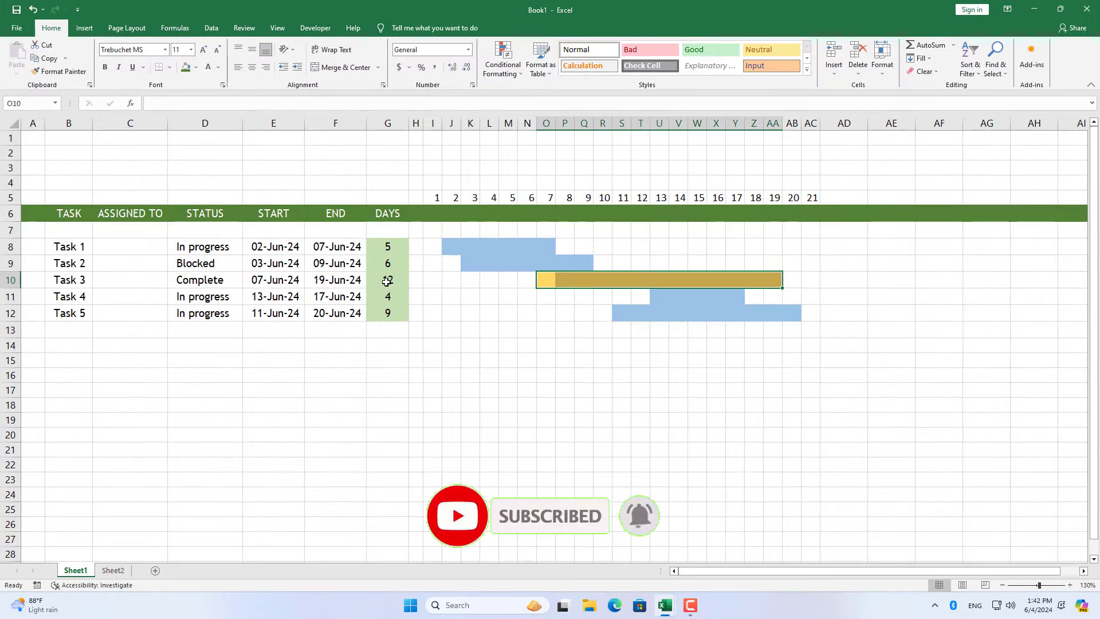
left_click(218, 278)
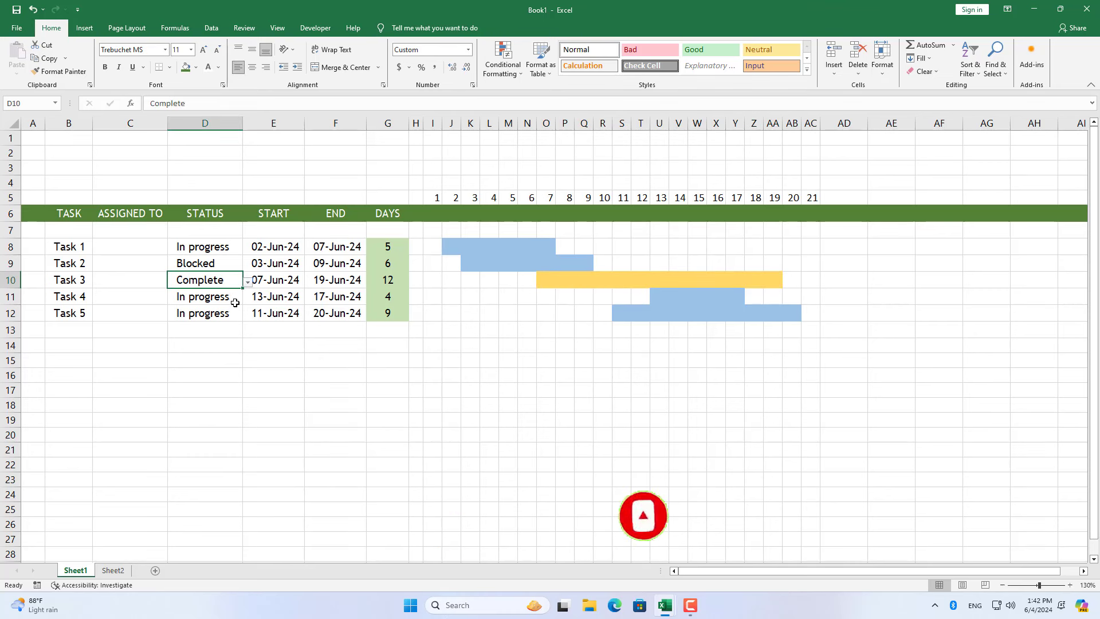
Set Task 5's status to Complete, turning its bar gold
left_click(234, 311)
left_click(247, 315)
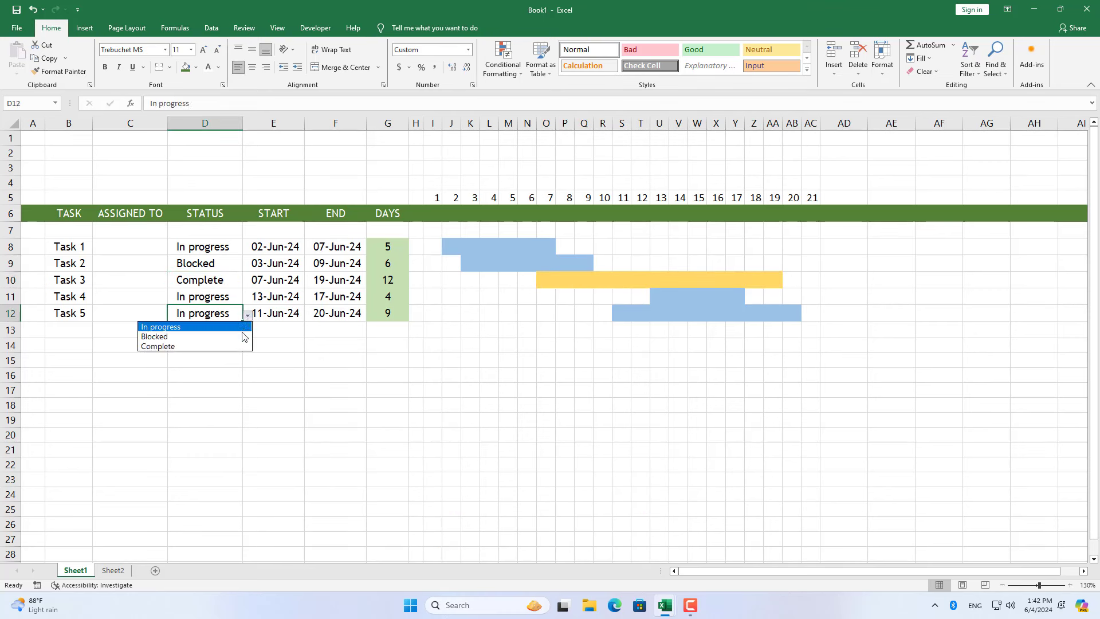
left_click(236, 347)
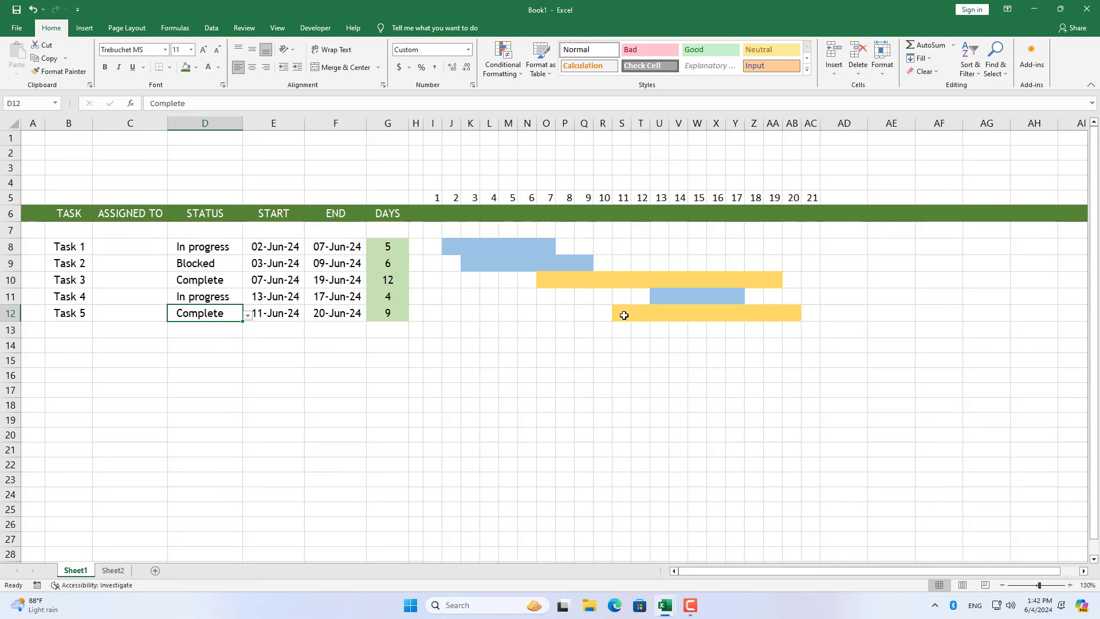
left_click_drag(622, 312, 791, 312)
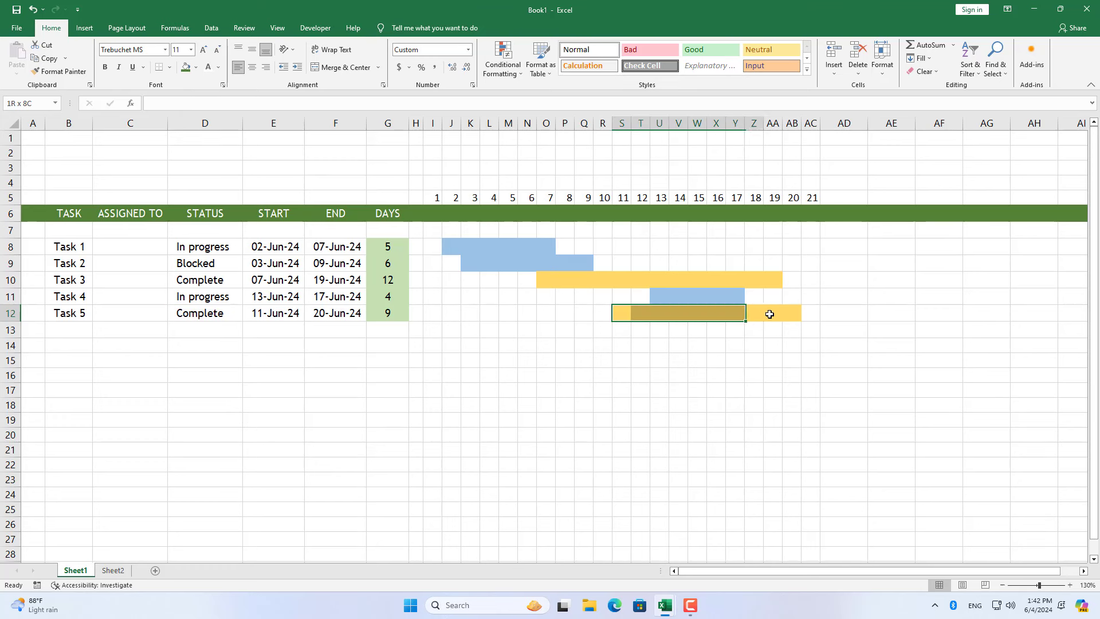
Change Task 5's status to Blocked and reselect the Gantt grid
left_click(226, 316)
left_click(248, 316)
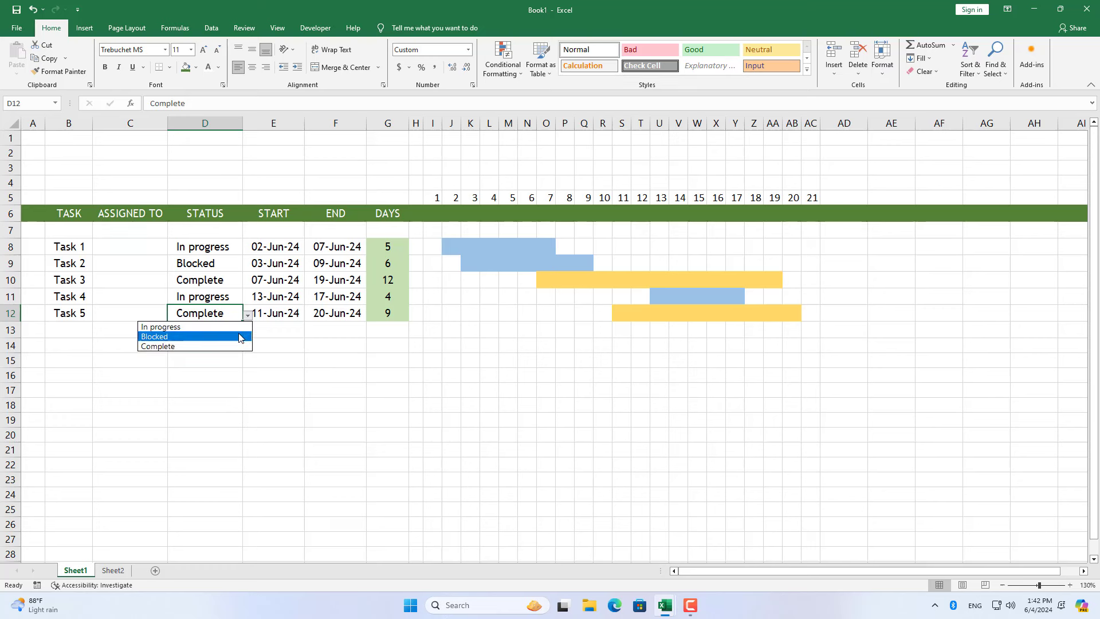
left_click(238, 337)
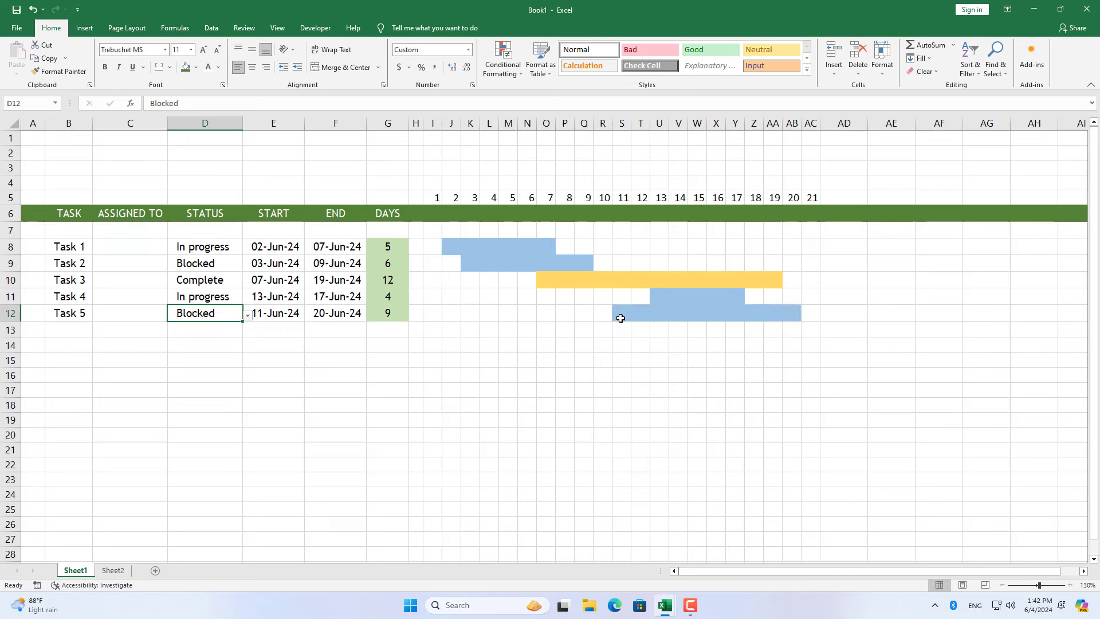
left_click_drag(619, 314, 797, 317)
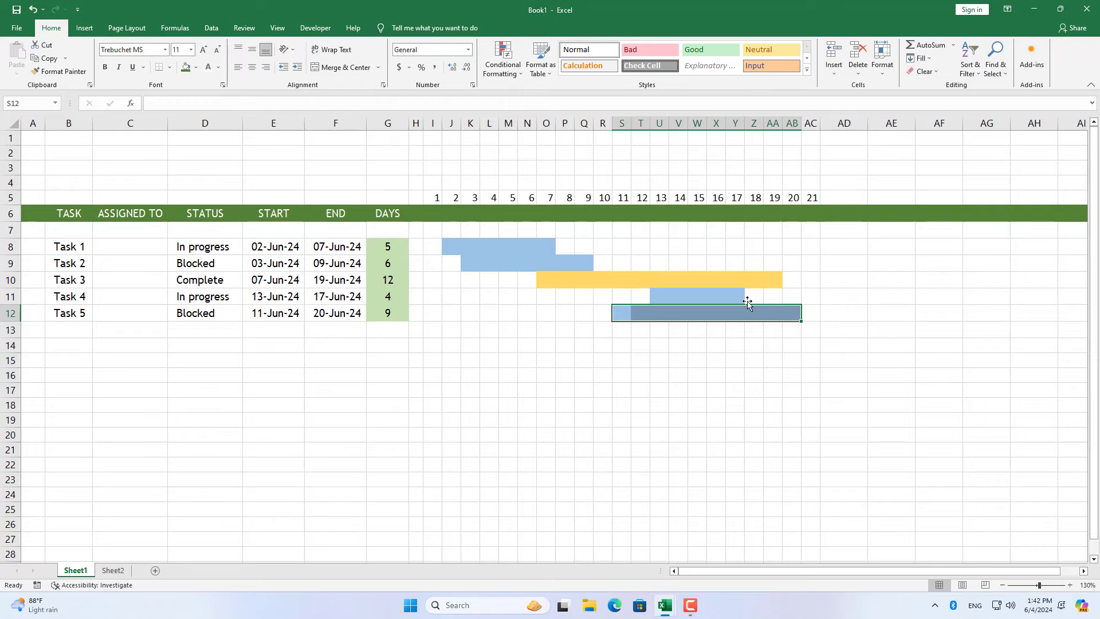
mouse_move(436, 230)
left_mouse_down()
mouse_move(727, 271)
mouse_move(806, 312)
left_mouse_up()
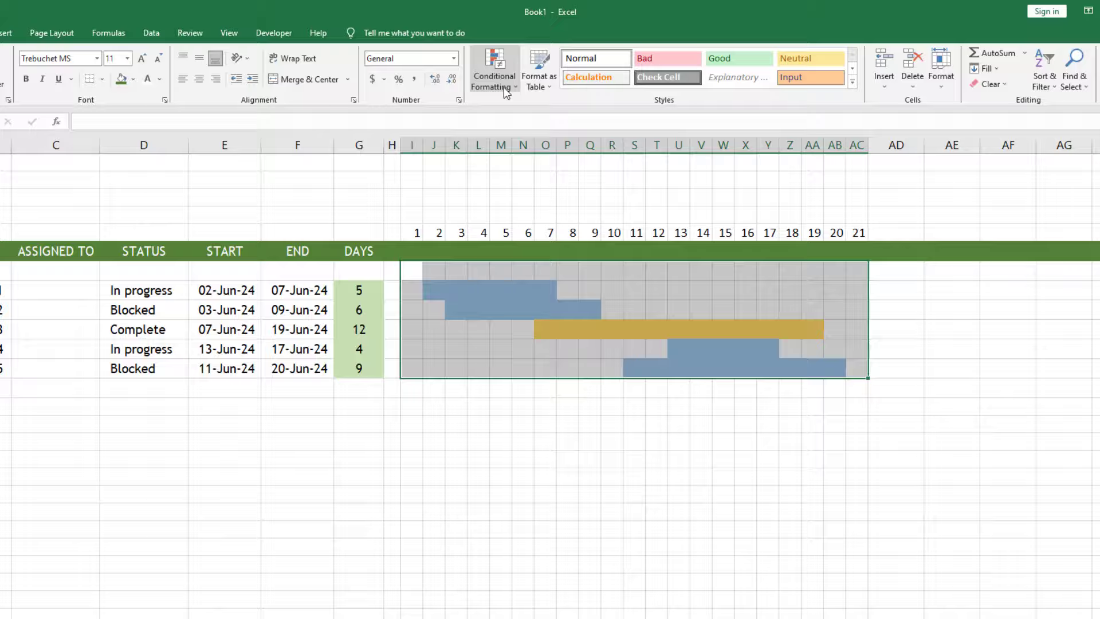
Duplicate the Complete bar rule in the Conditional Formatting Rules Manager
left_click(505, 68)
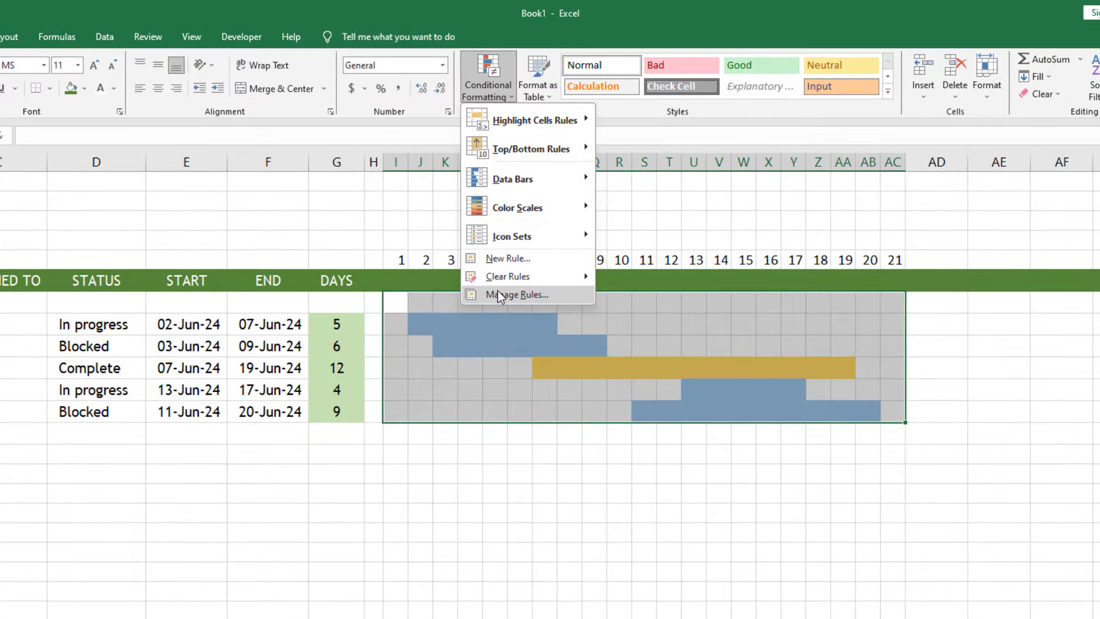
left_click(498, 287)
left_click(508, 158)
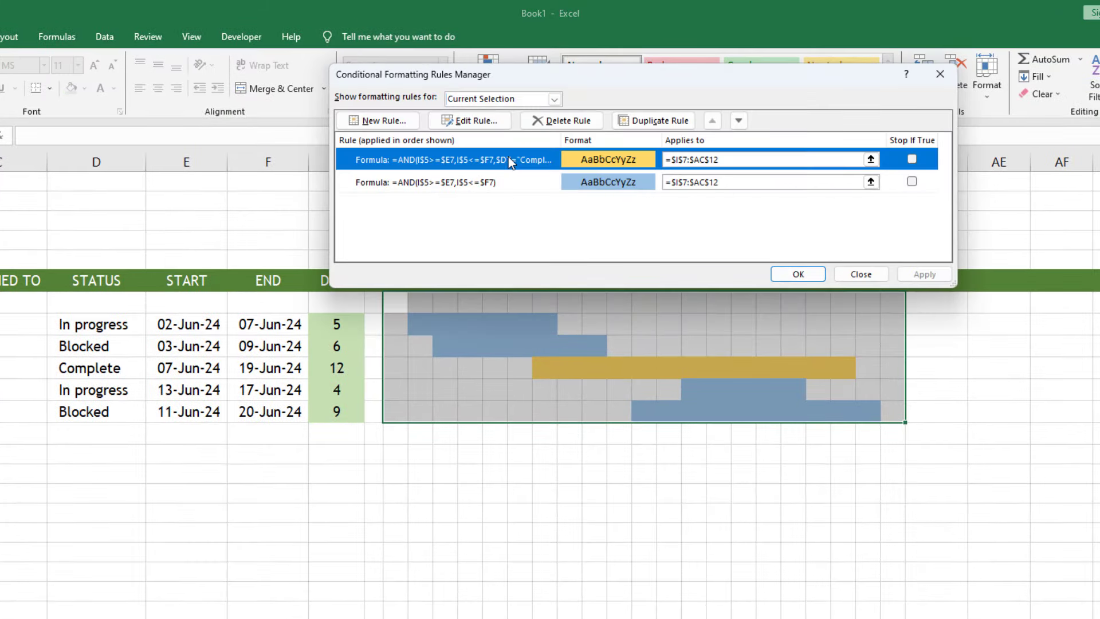
left_click(650, 121)
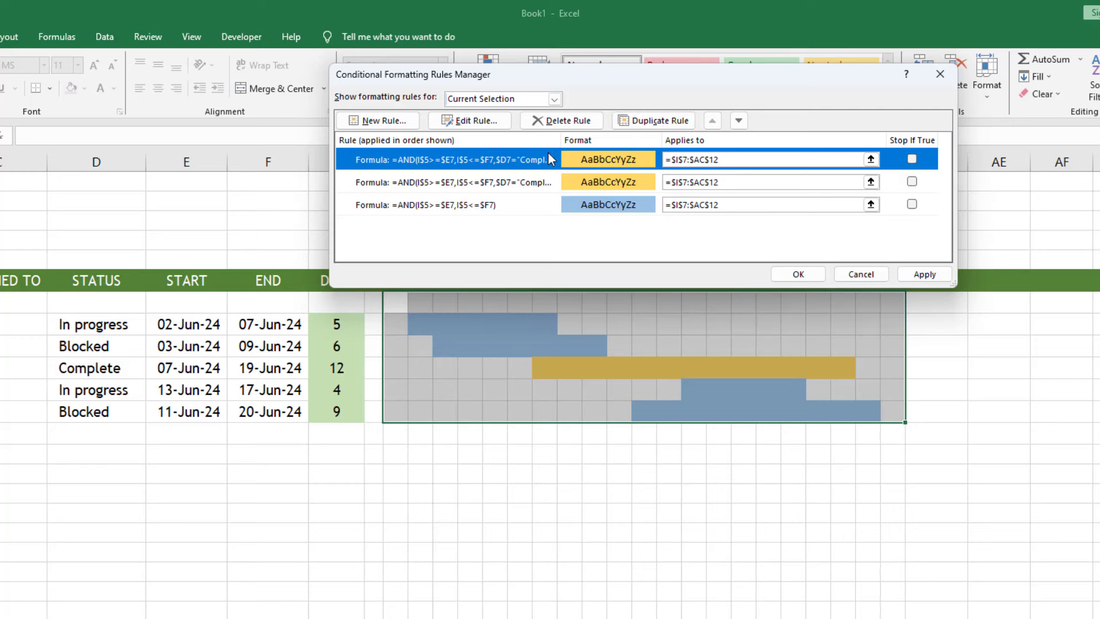
double_click(527, 164)
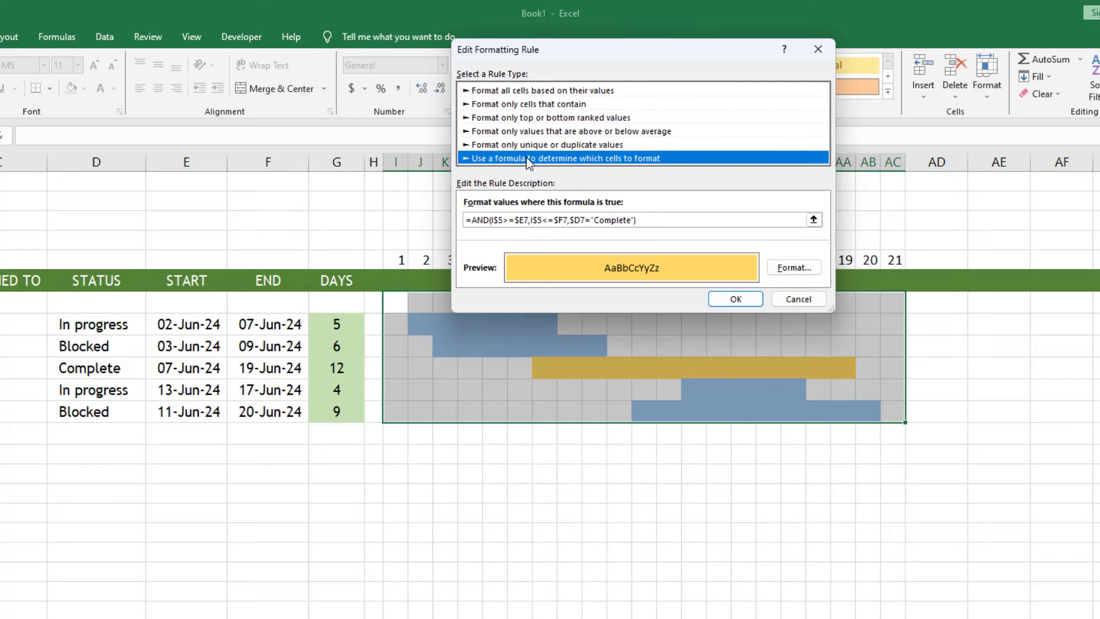
Change the copied rule's status condition from Complete to Blocked
left_click(632, 219)
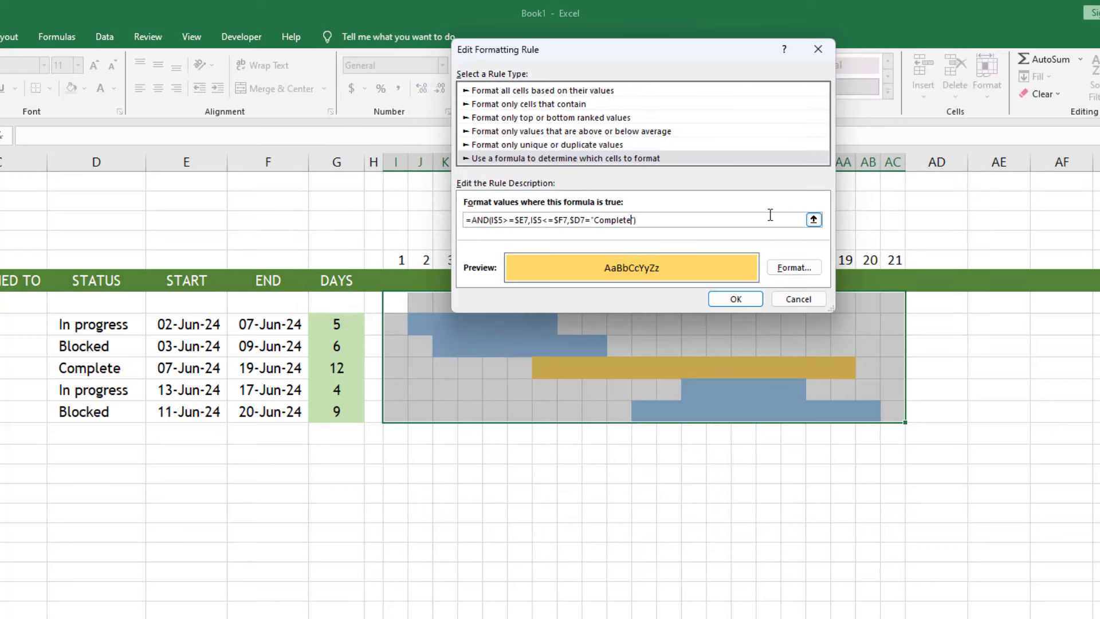
key("BackSpace")
key("BackSpace")
key("BackSpace")
left_click_drag(570, 221, 646, 221)
key("Return")
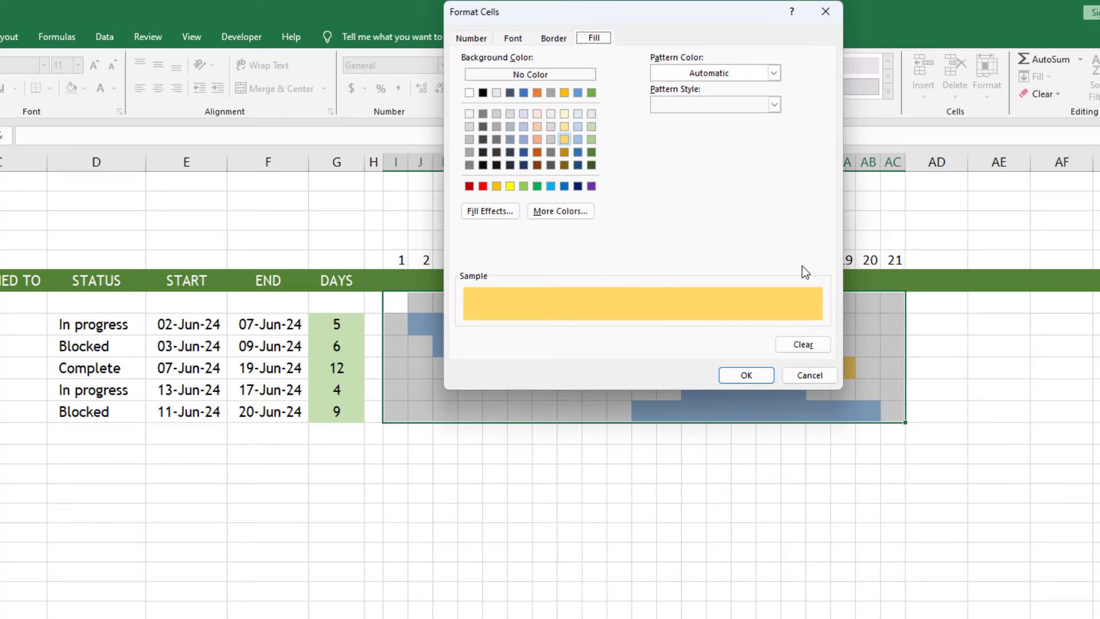
Give the Blocked rule a red fill and apply the rules
left_click(482, 186)
left_click(746, 374)
left_click(747, 299)
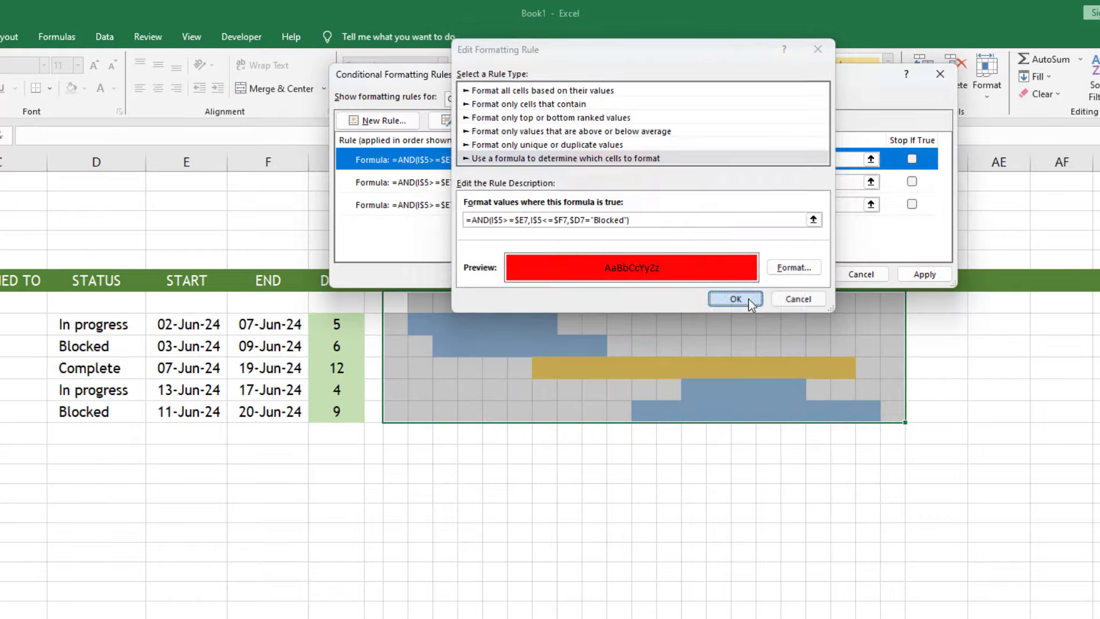
left_click(798, 275)
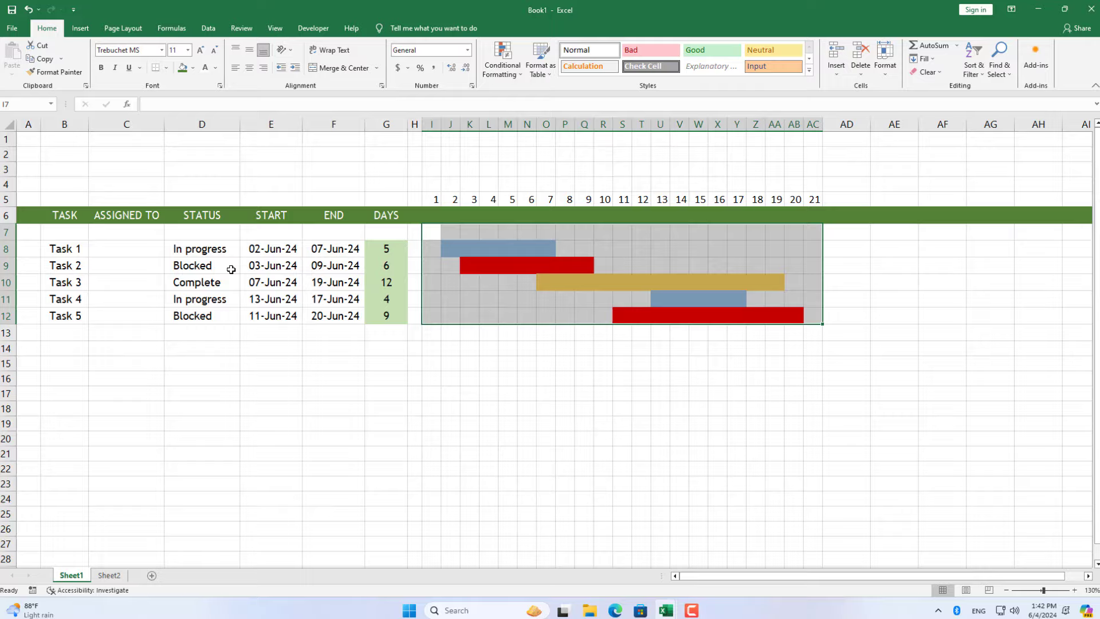
Set Task 2's status in D9 to In progress and select I5:AC12
left_click(231, 270)
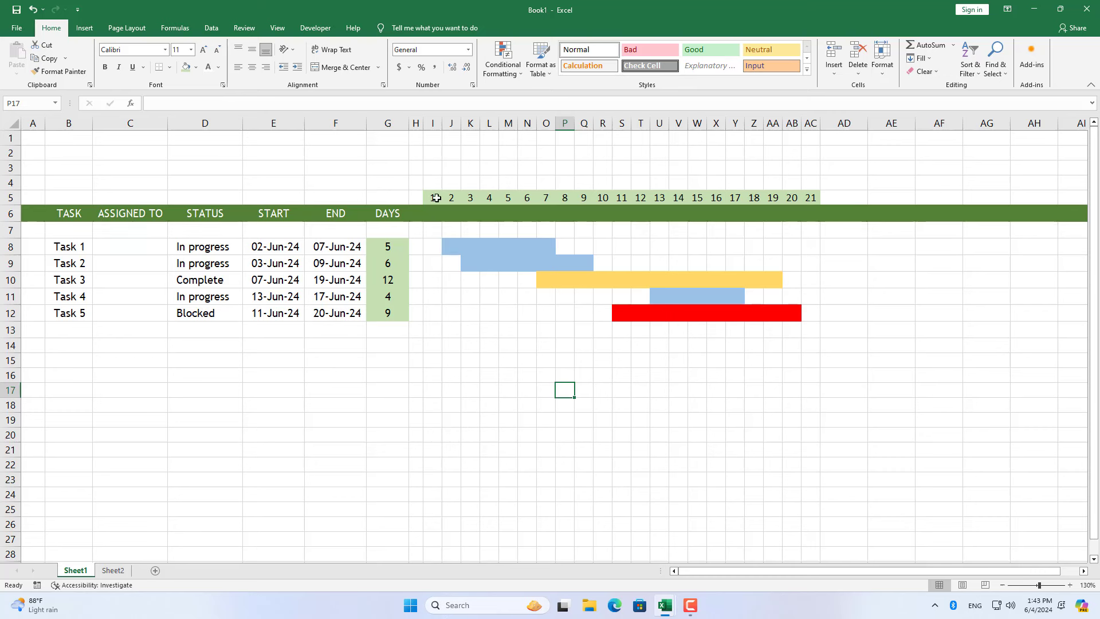
left_click_drag(436, 197, 811, 309)
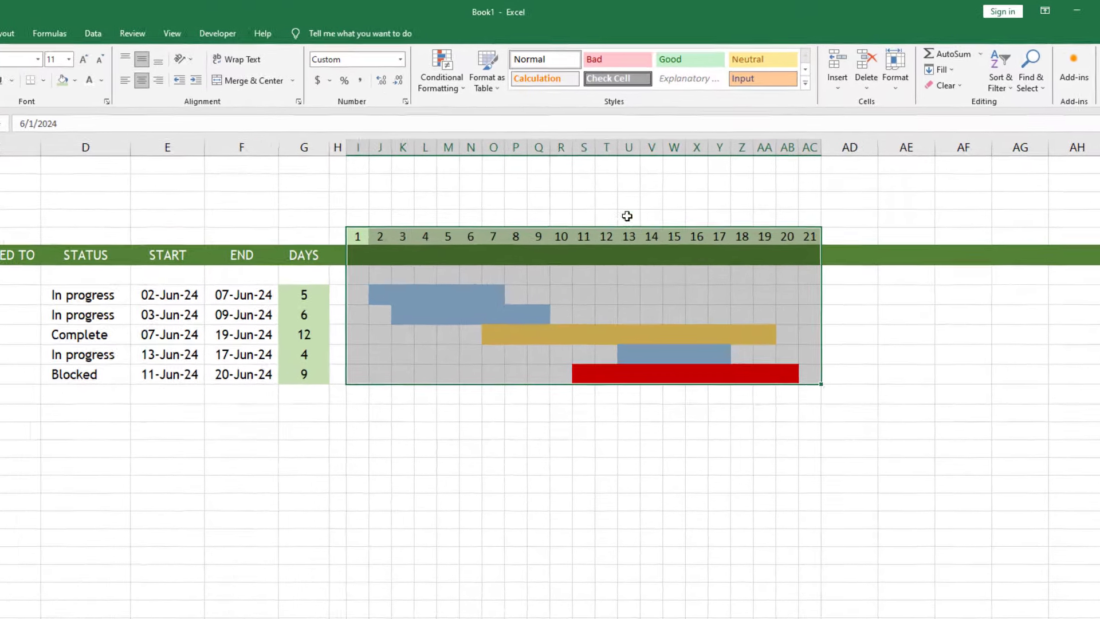
Create a new formula-based rule =I$5=TODAY() for the Gantt grid
left_click(441, 74)
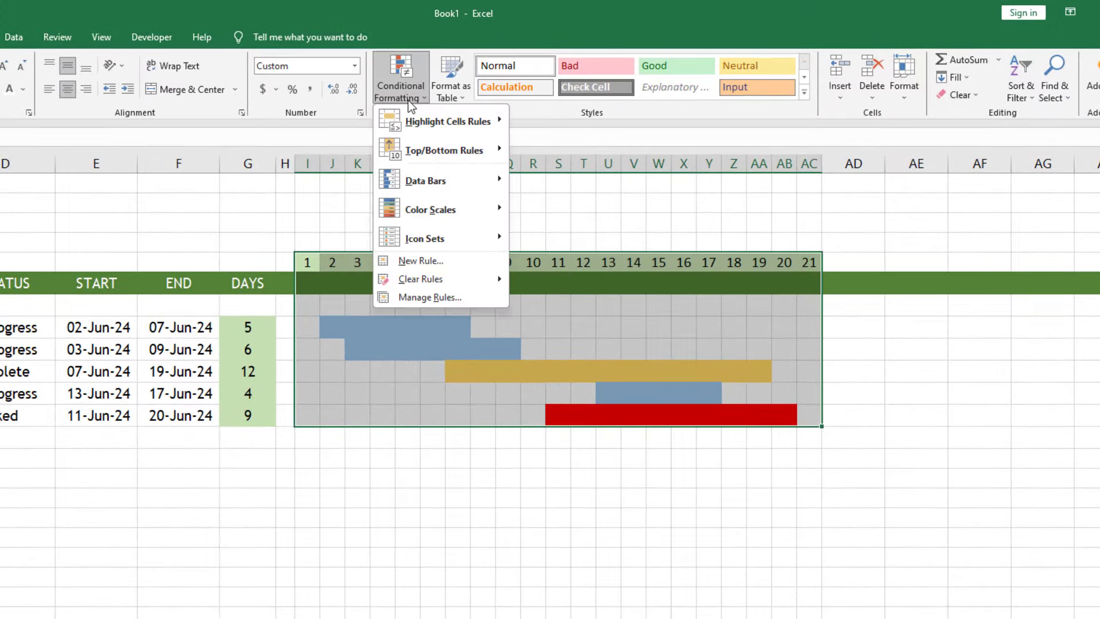
left_click(413, 258)
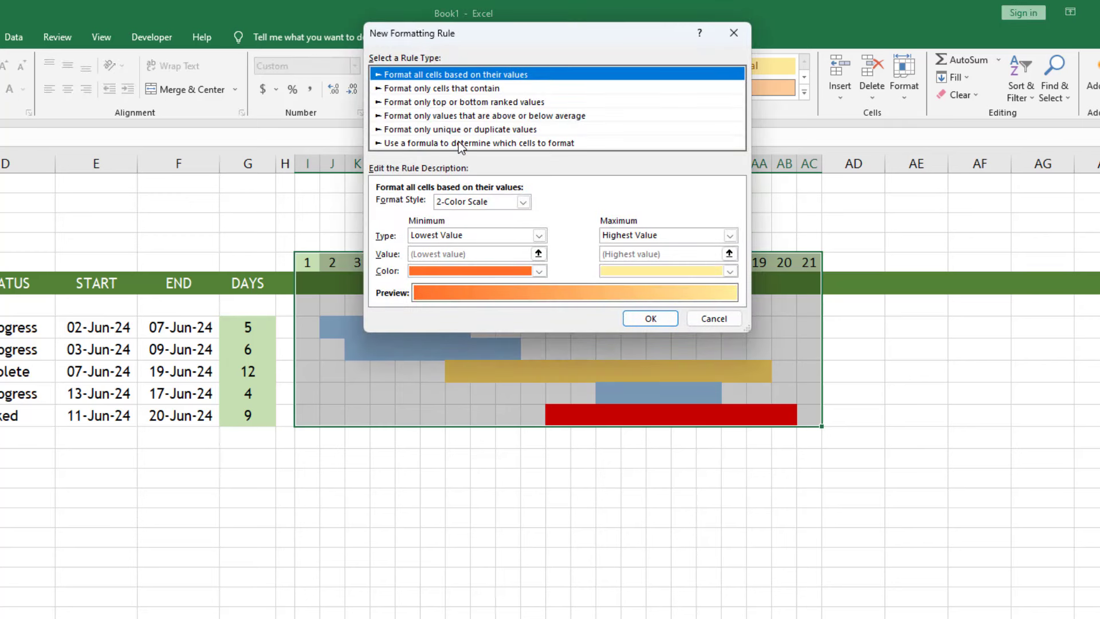
left_click(458, 144)
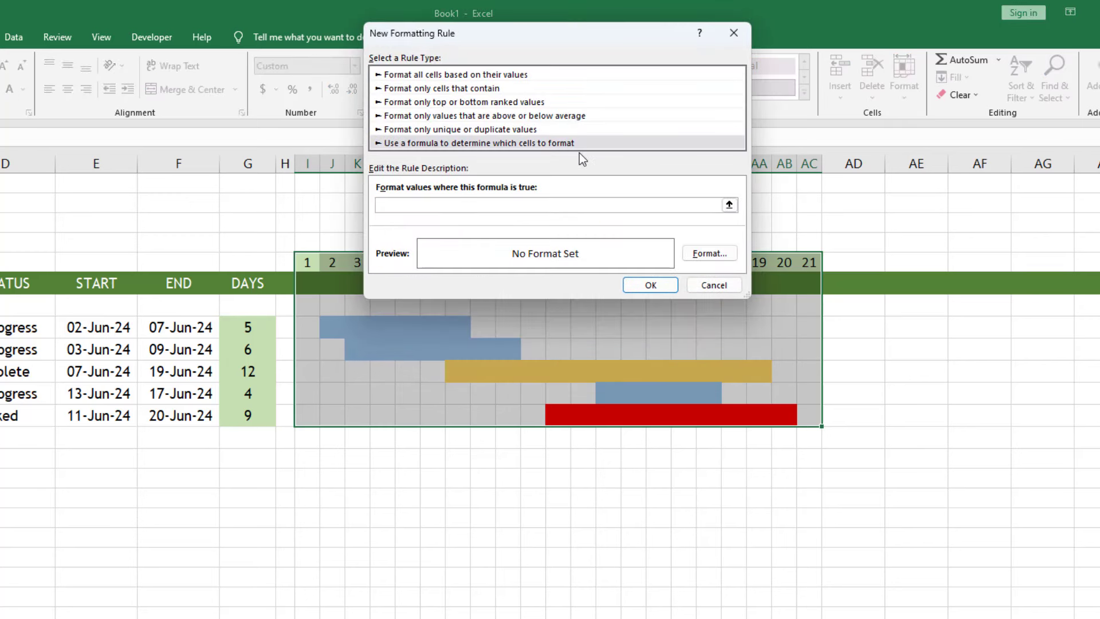
type("=")
left_click(305, 264)
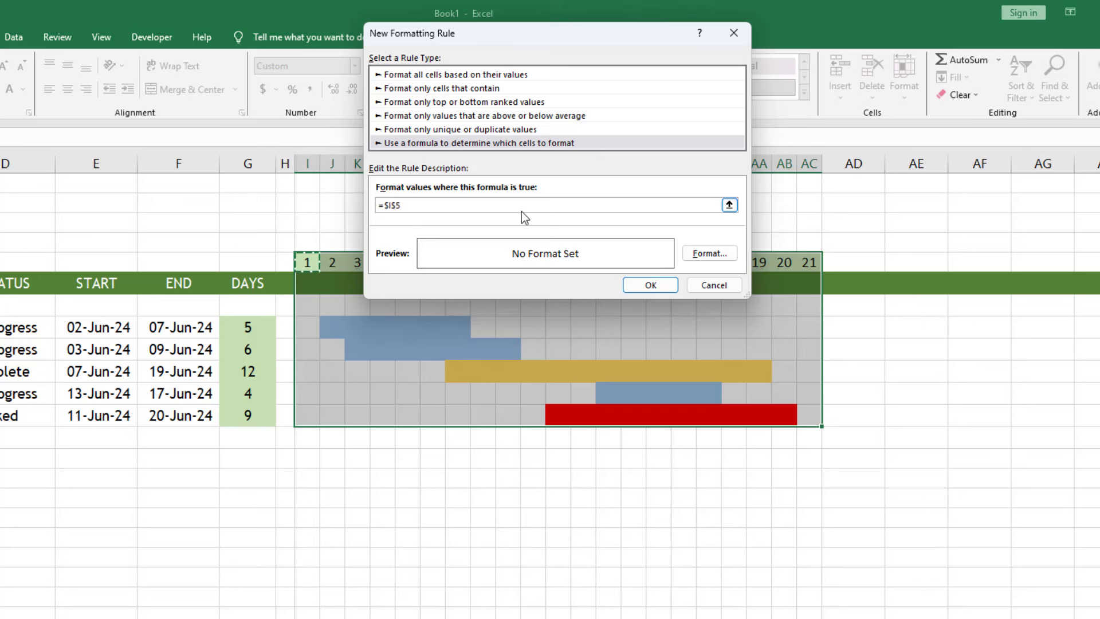
key("F4")
type("=TODAY")
type("()")
left_click_drag(437, 206, 378, 206)
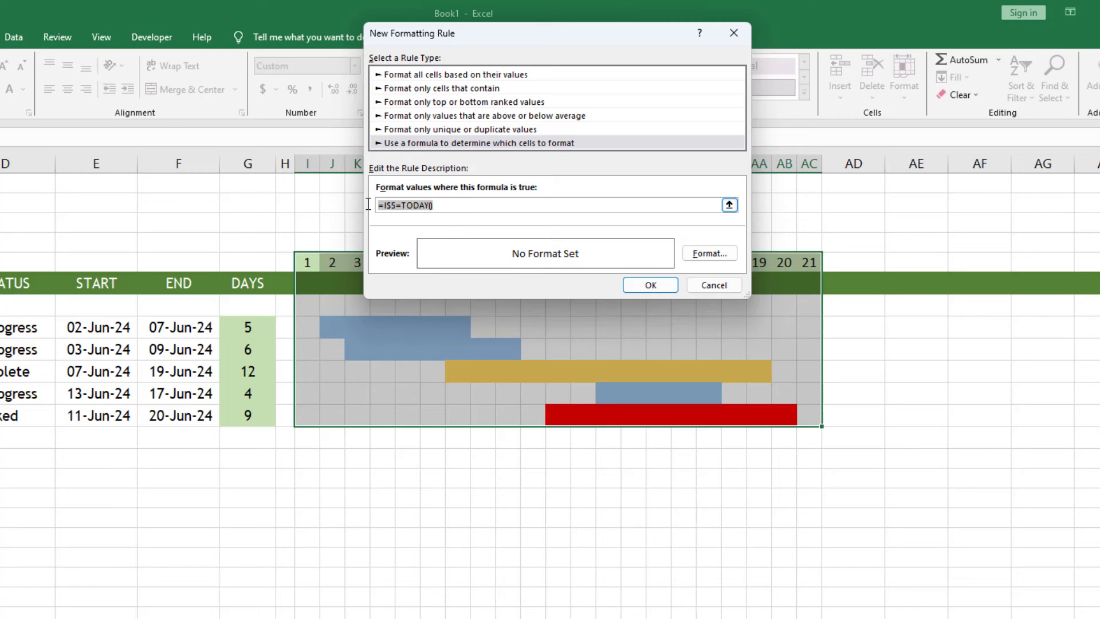
Format the rule with a light grey Thin Reverse Diagonal Stripe pattern and save it
left_click(717, 253)
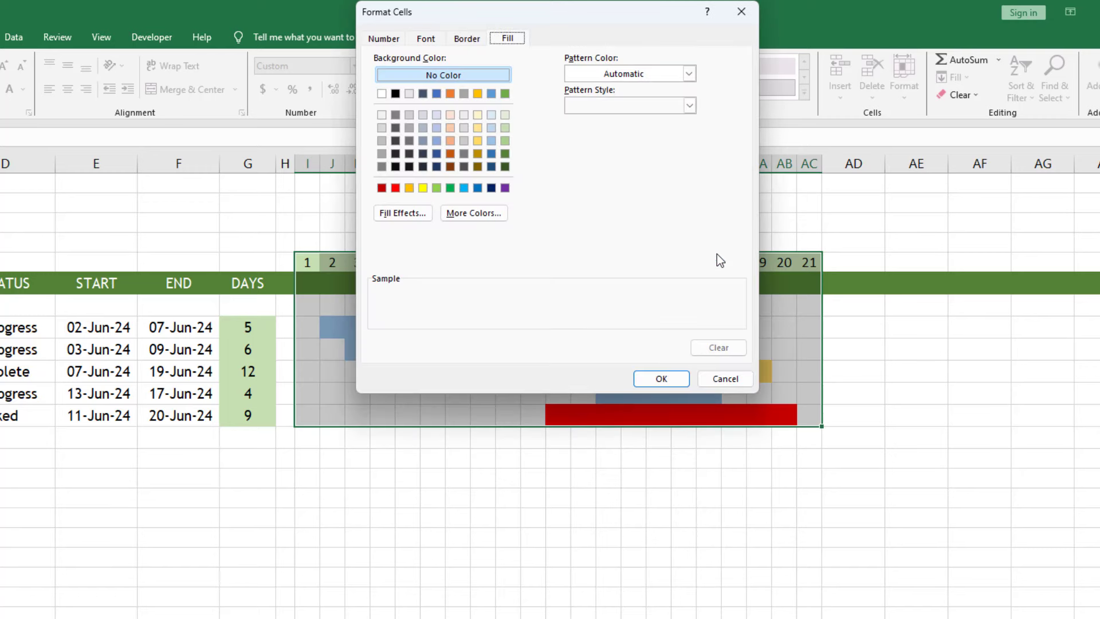
left_click(662, 77)
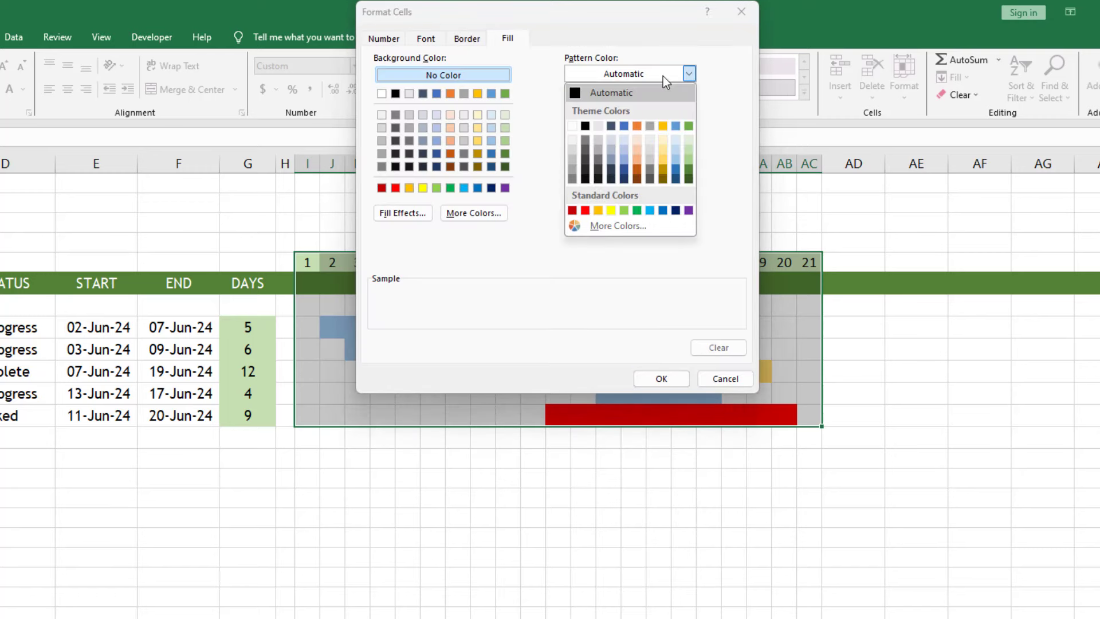
left_click(653, 151)
left_click(661, 106)
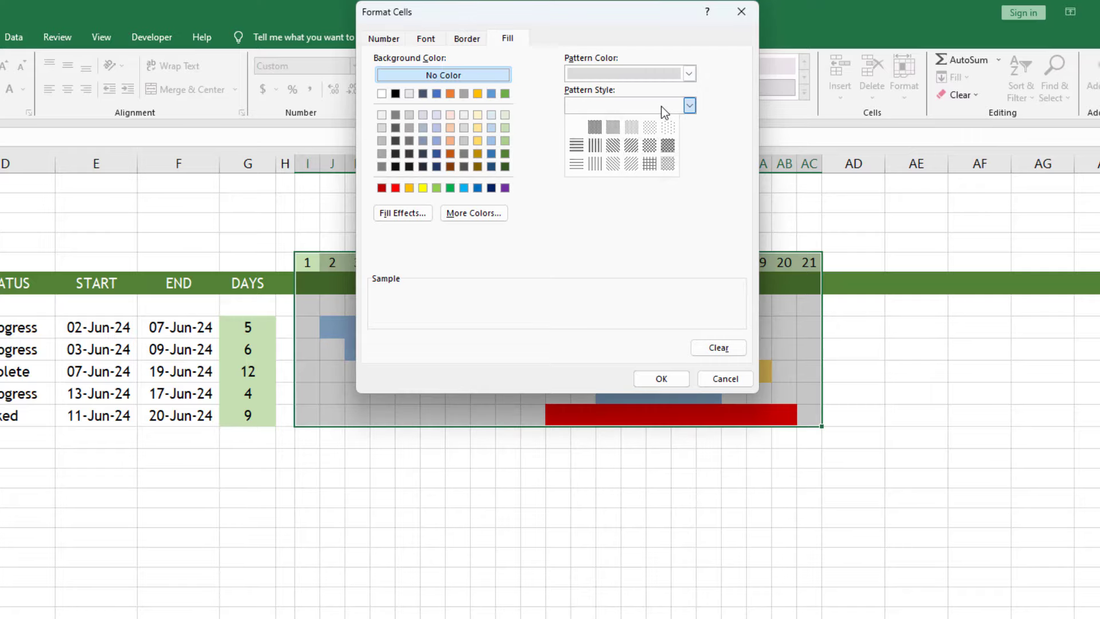
left_click(618, 163)
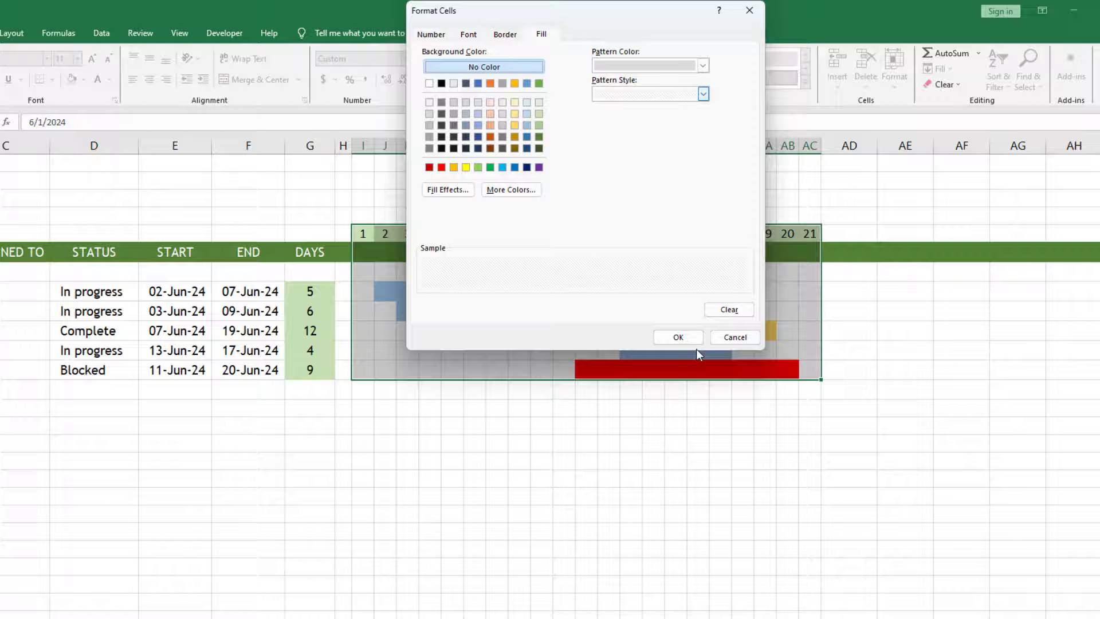
left_click(673, 352)
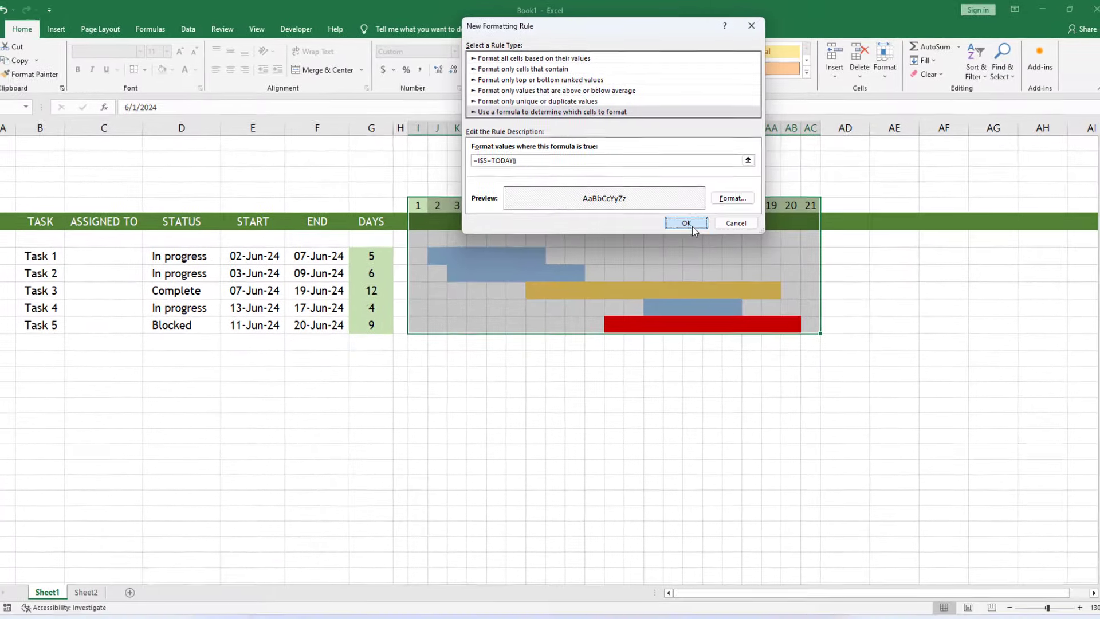
left_click(686, 222)
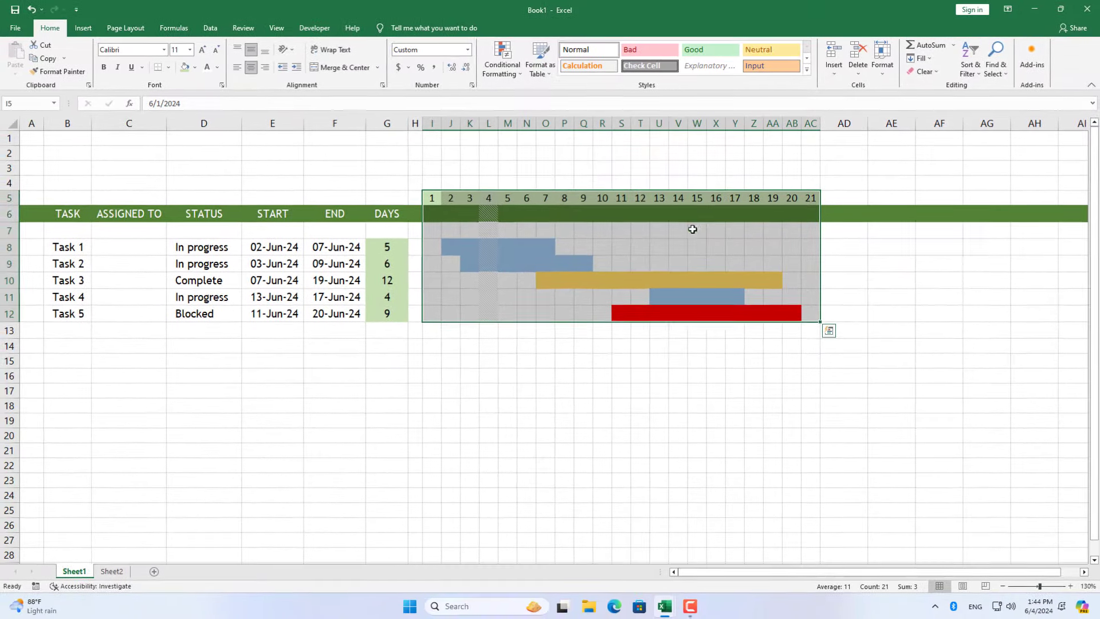
left_click(539, 407)
Enter 6/1 as the Project Start date in D3
left_click_drag(488, 197, 489, 312)
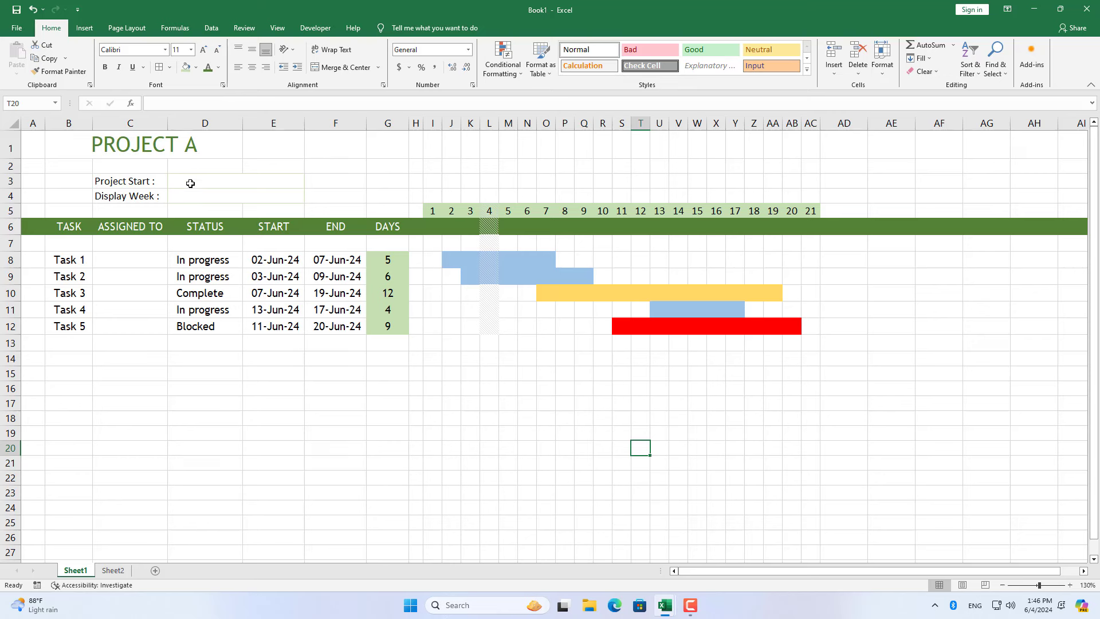
left_click(190, 183)
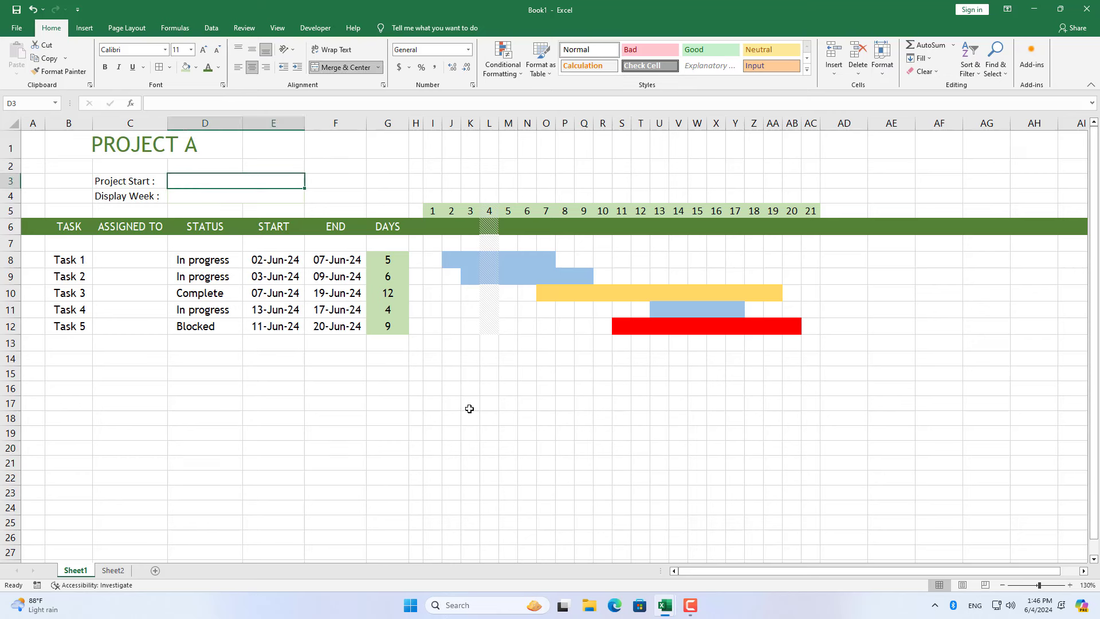
type("6/1")
key("Return")
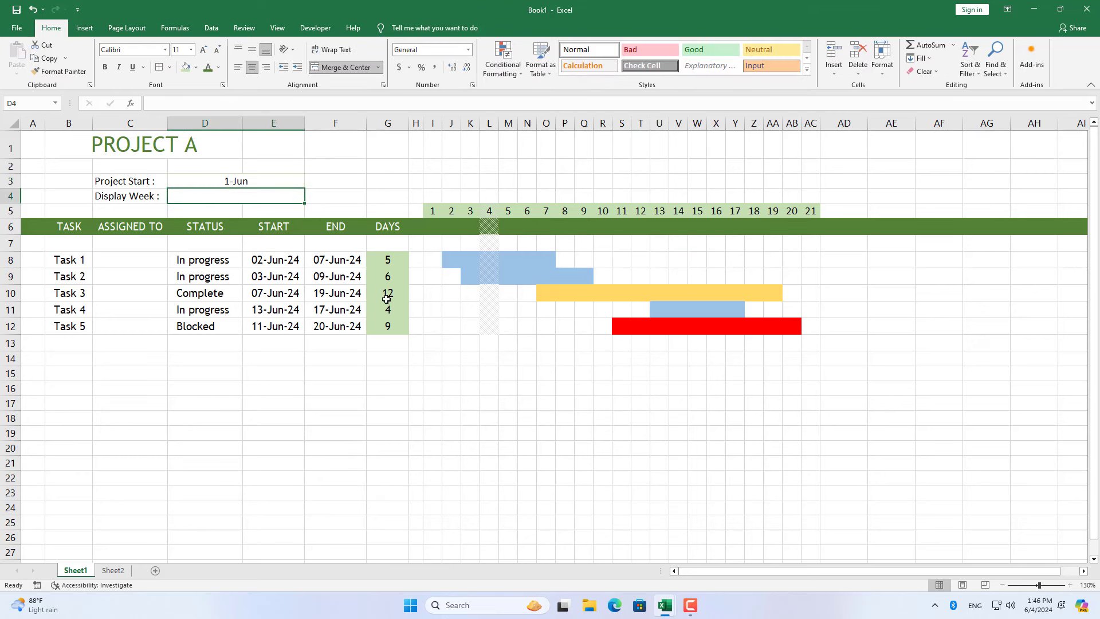
Apply the custom number format dd-mmm-yy to the Project Start date in D3
left_click(269, 182)
right_click(269, 183)
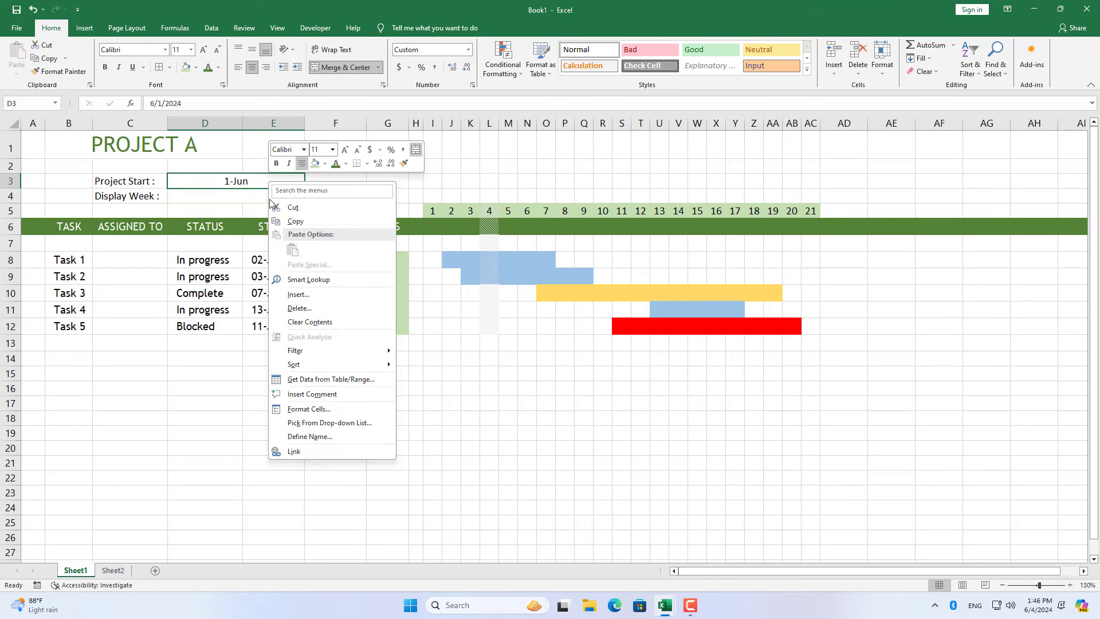
left_click(342, 410)
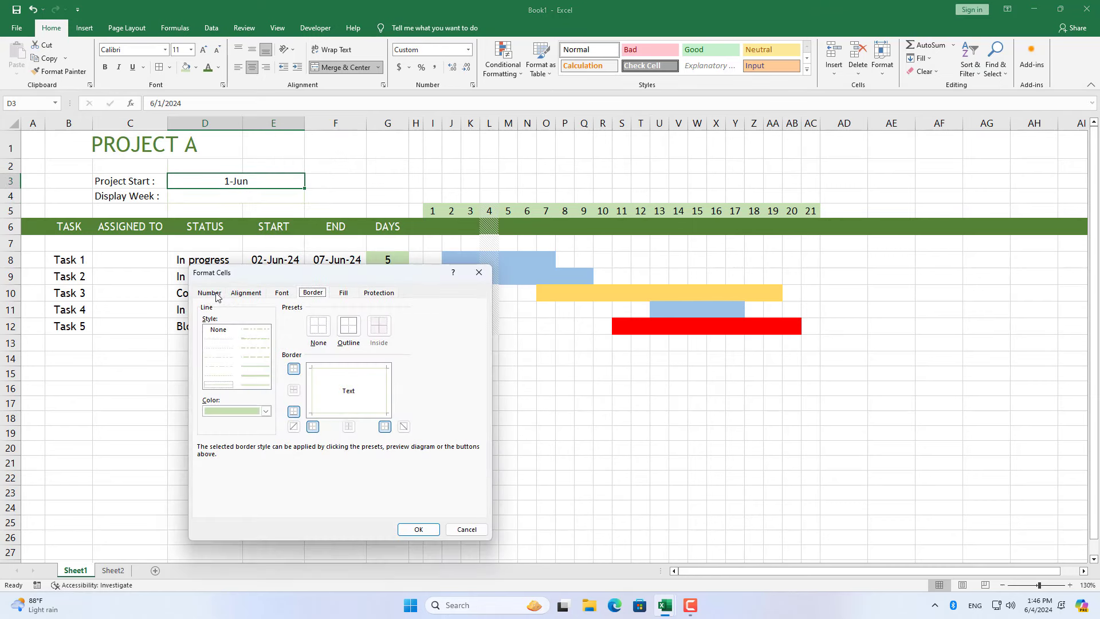
left_click(215, 295)
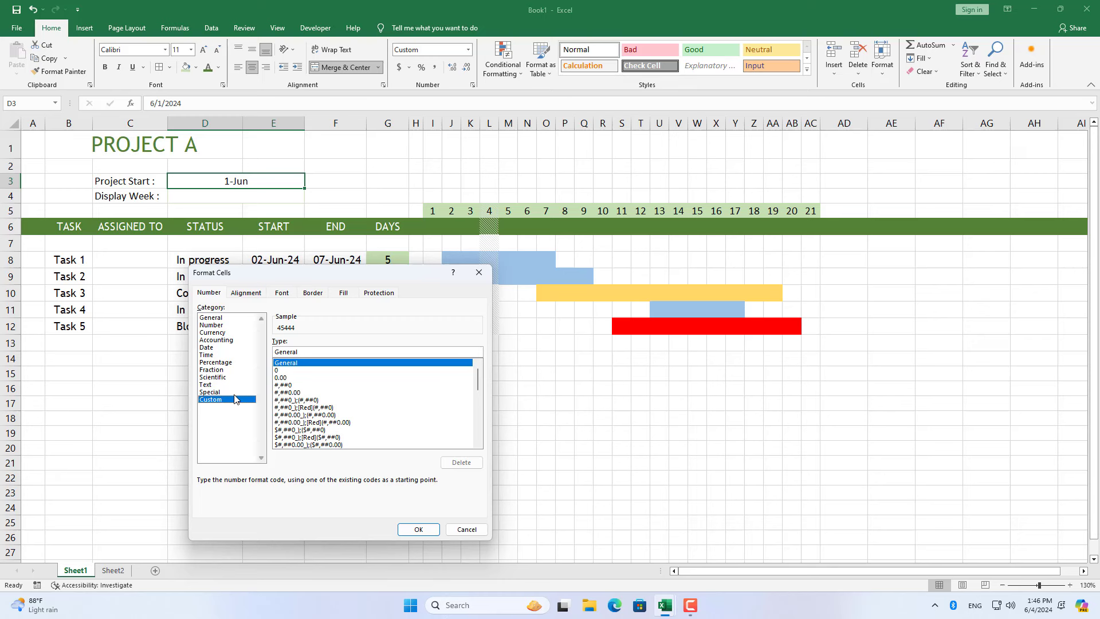
left_click_drag(312, 349, 271, 353)
type("dd-mmm-yy")
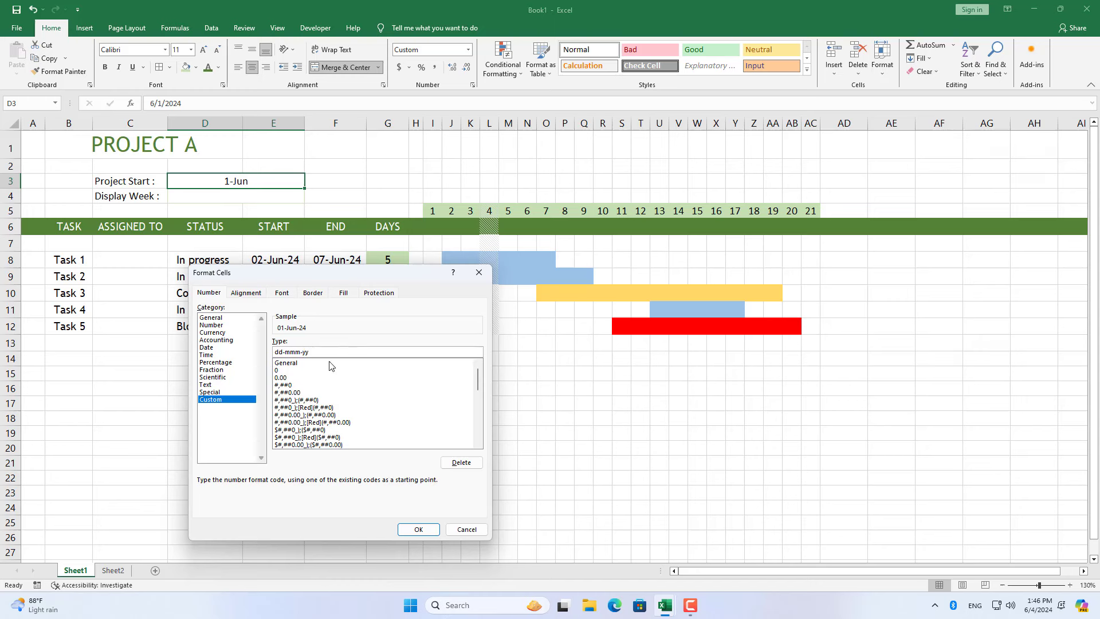
left_click_drag(326, 350, 247, 350)
left_click(416, 526)
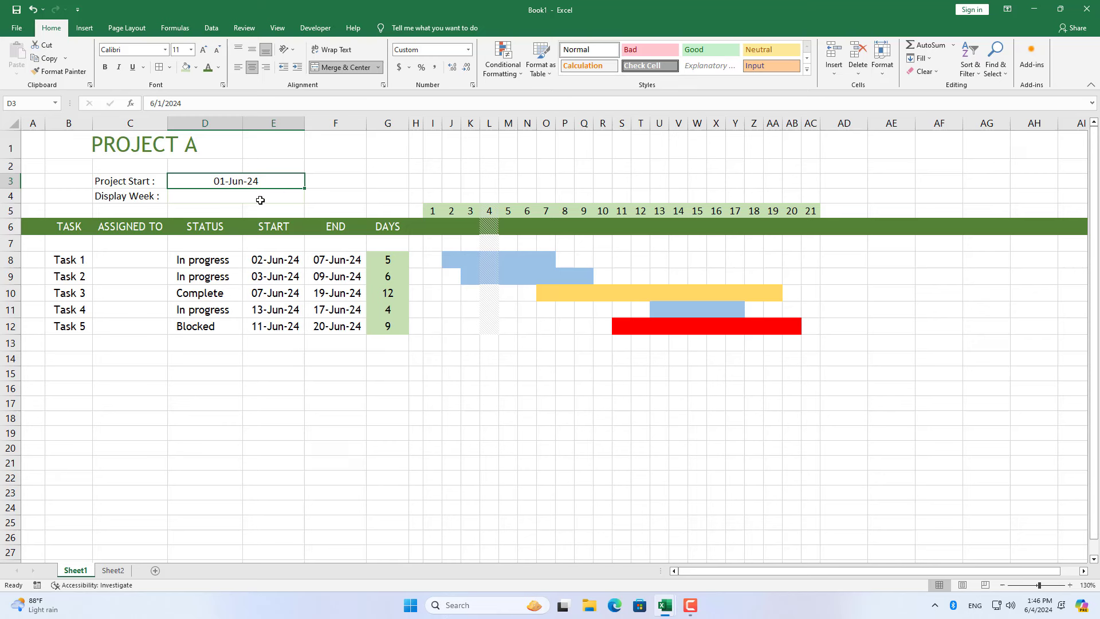
key("Return")
Enter 1 as the Display Week value in D4
type("1")
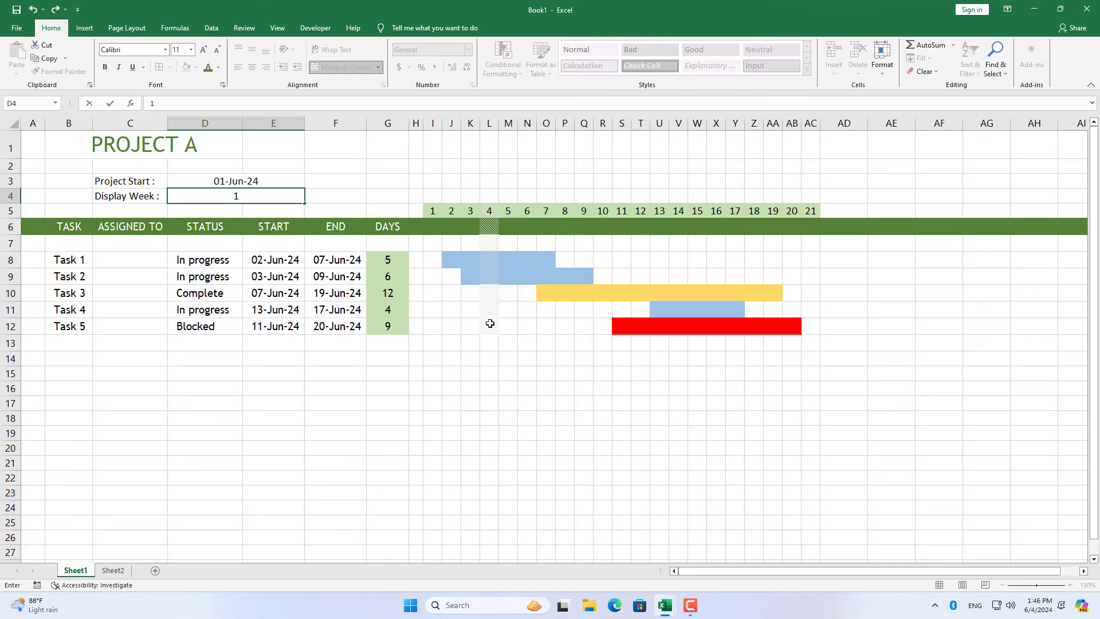
left_click(523, 376)
left_click_drag(268, 182, 265, 193)
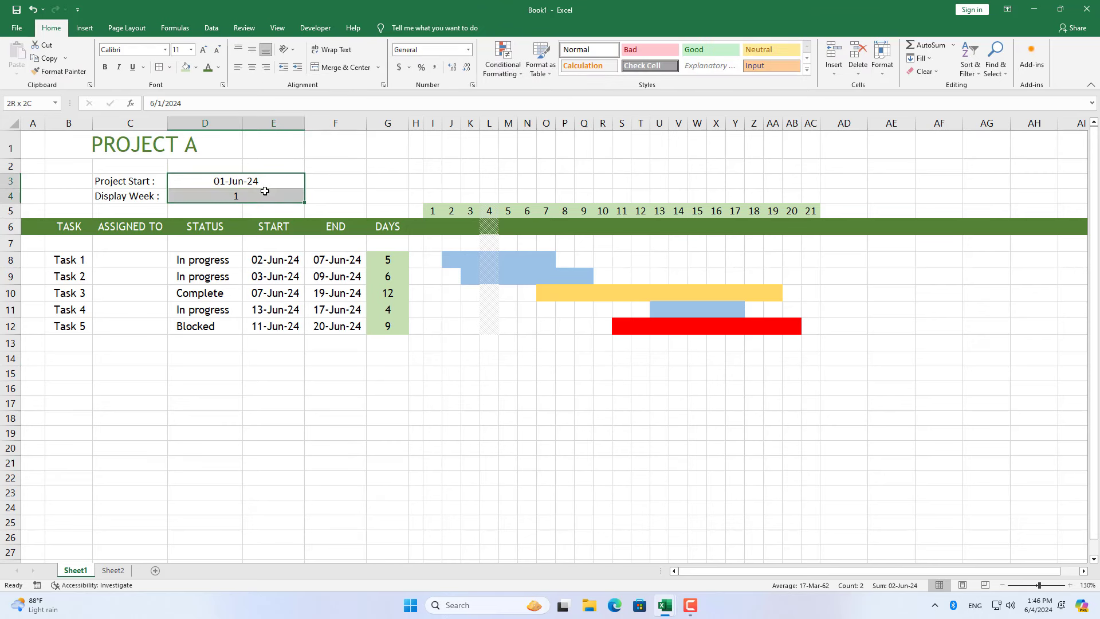
left_click_drag(137, 182, 201, 179)
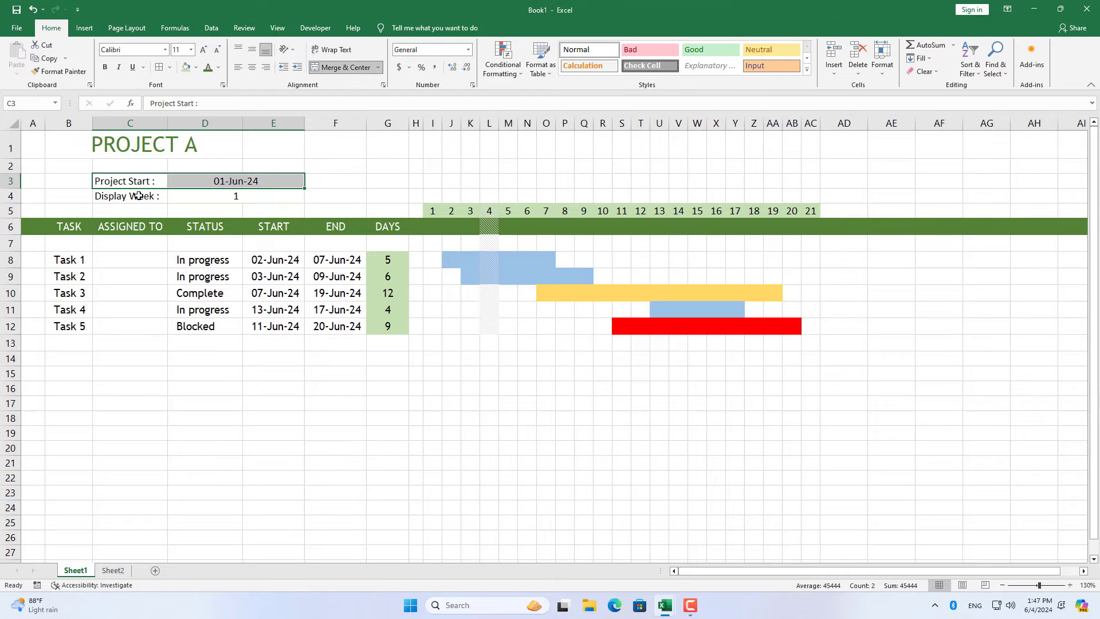
left_click_drag(137, 196, 233, 197)
left_click(473, 379)
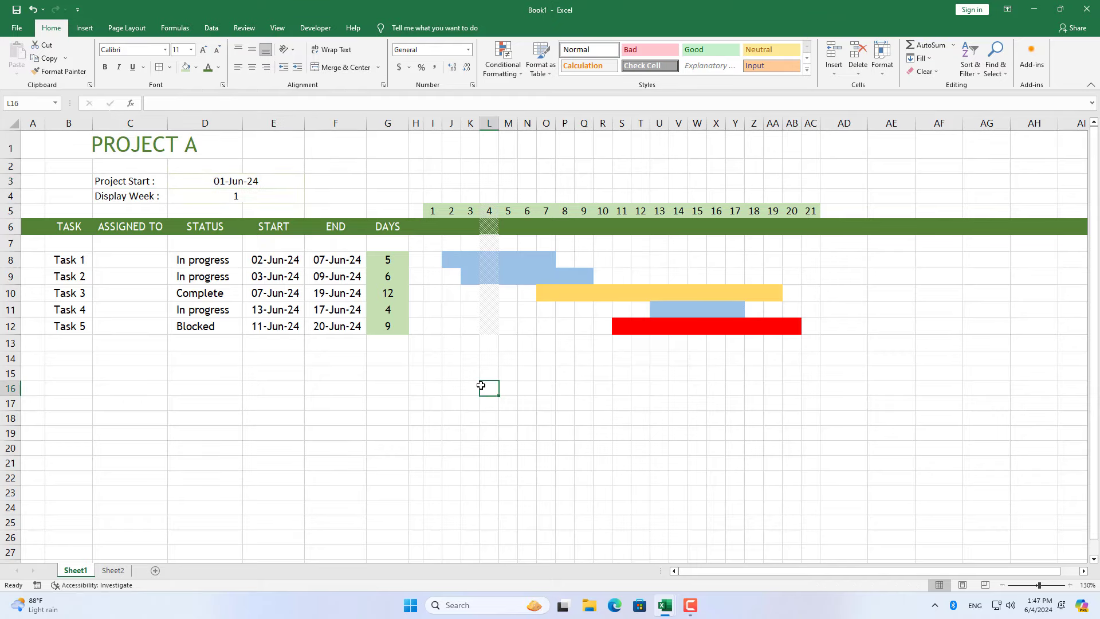
Enter =D3-WEEKDAY(D3,3)+D4*7 in I5 as the first timeline date
left_click(433, 211)
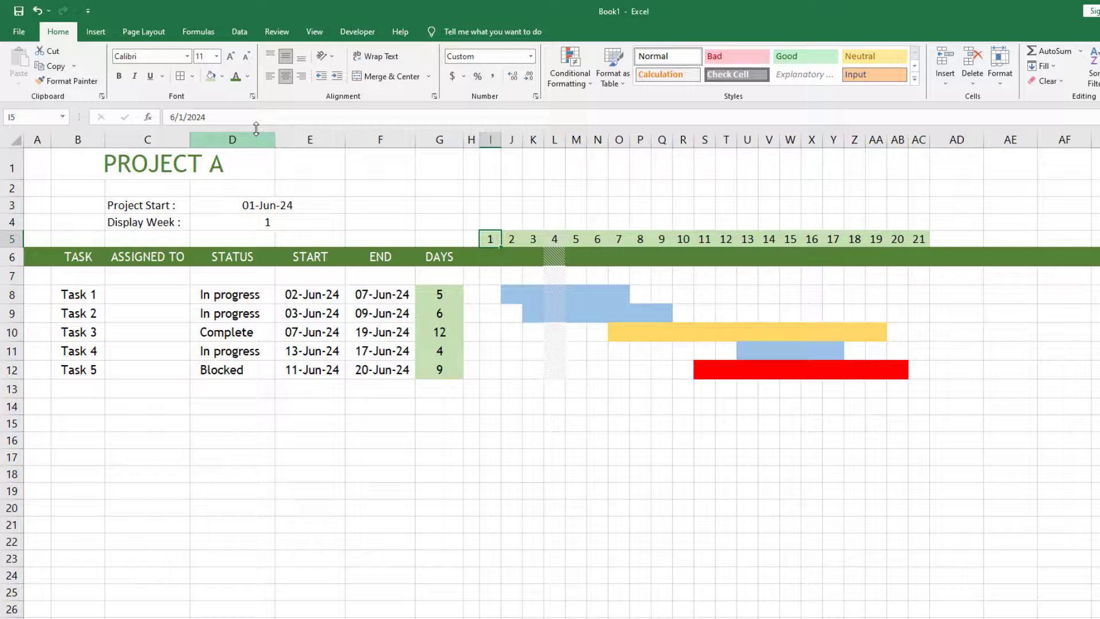
left_click_drag(192, 108, 140, 109)
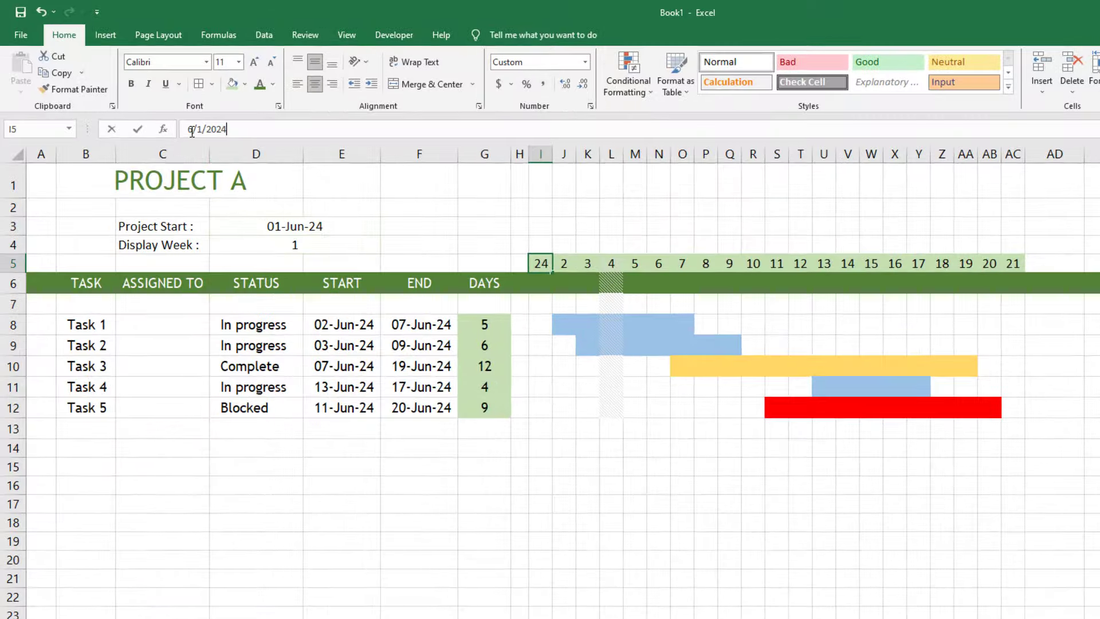
type("=")
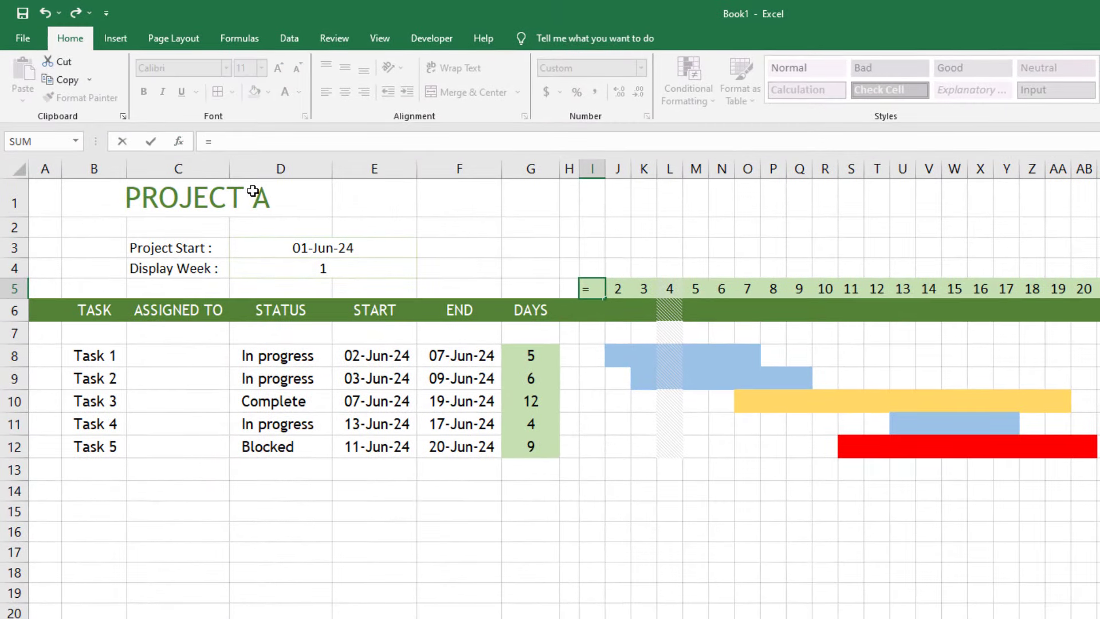
left_click(314, 247)
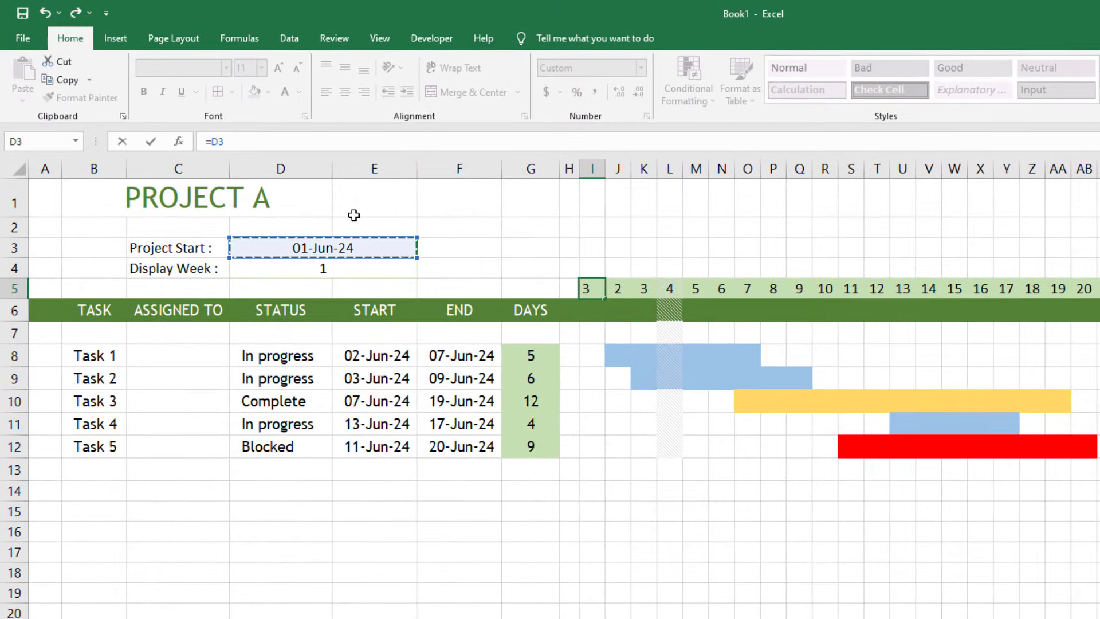
type("-")
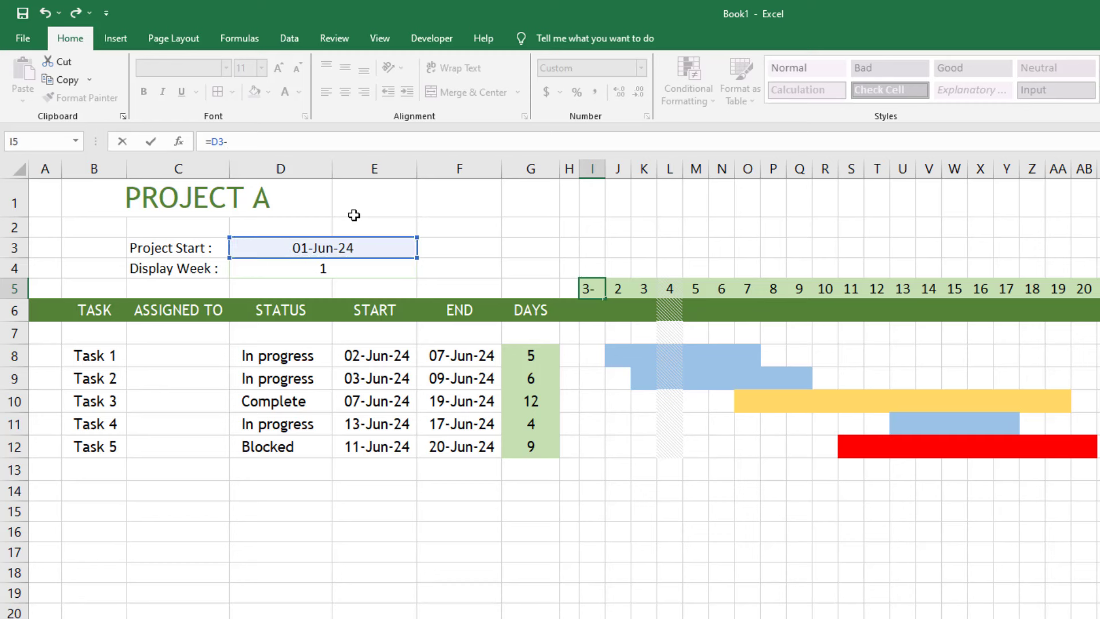
type("W")
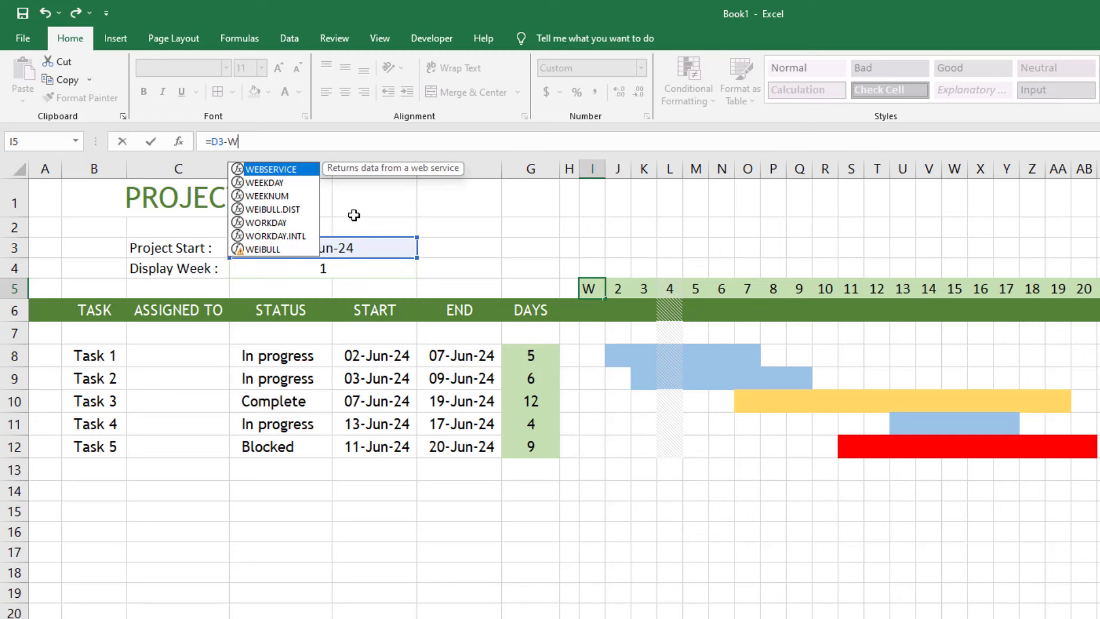
key("Down")
key("Tab")
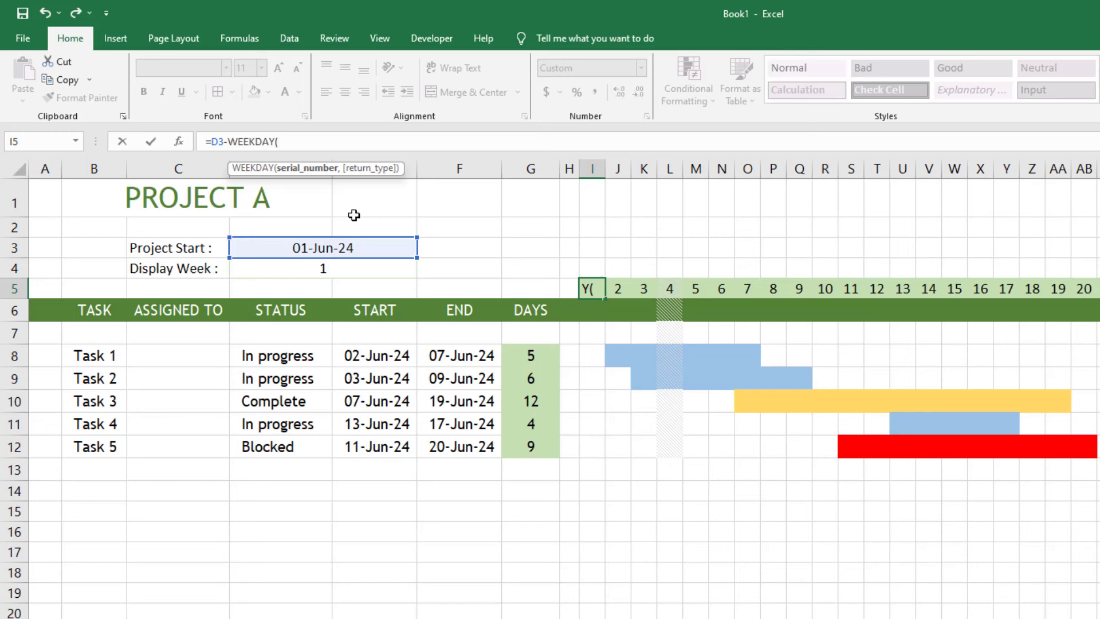
left_click(329, 243)
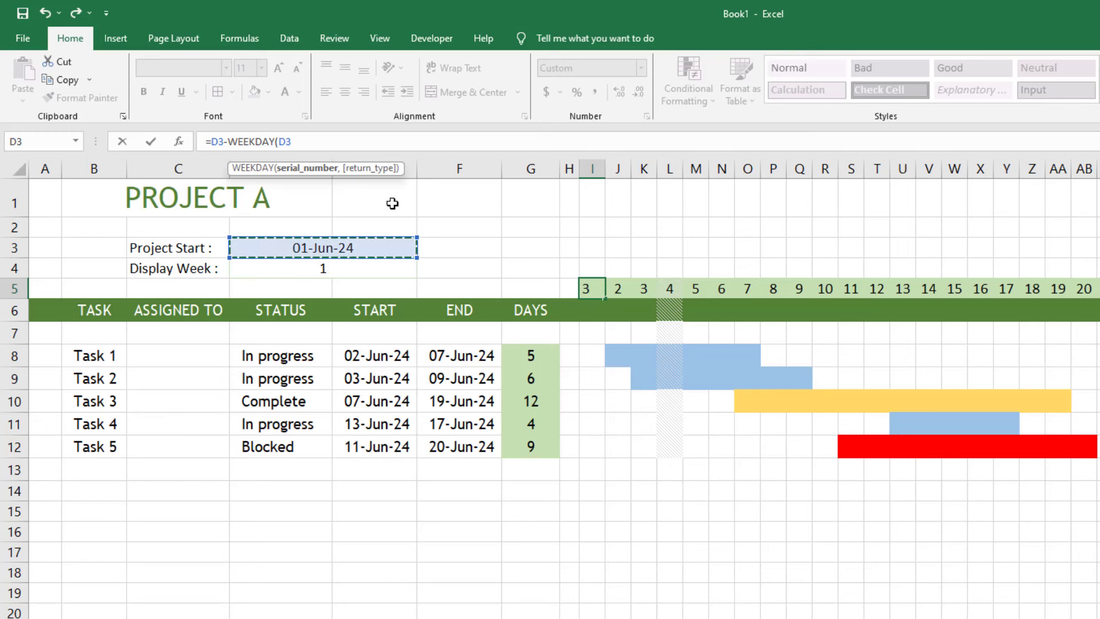
type(",3")
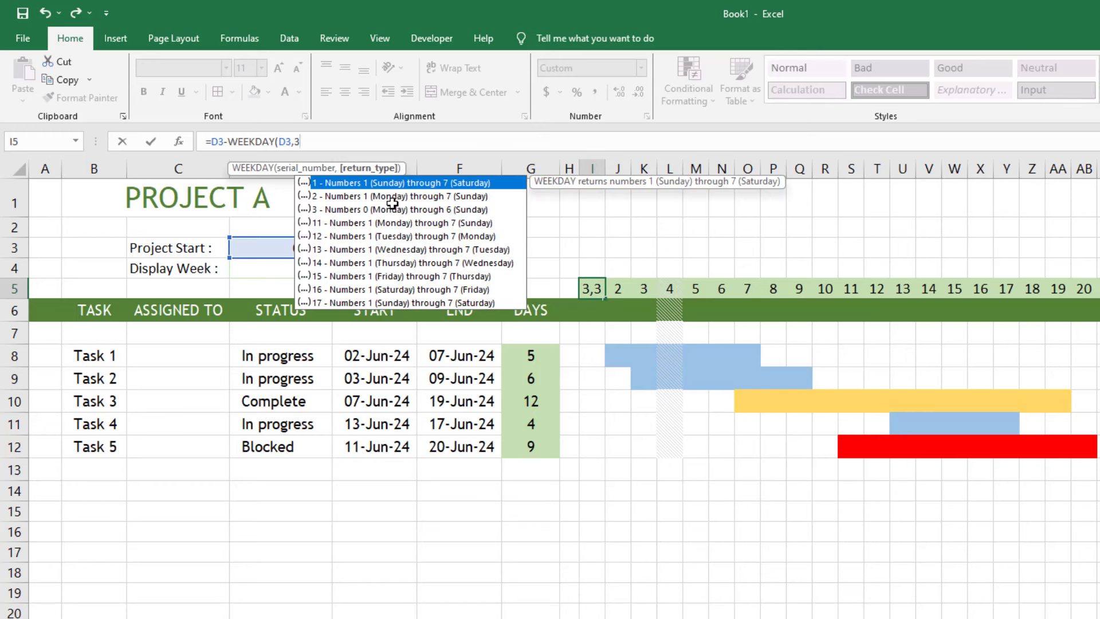
type(")+")
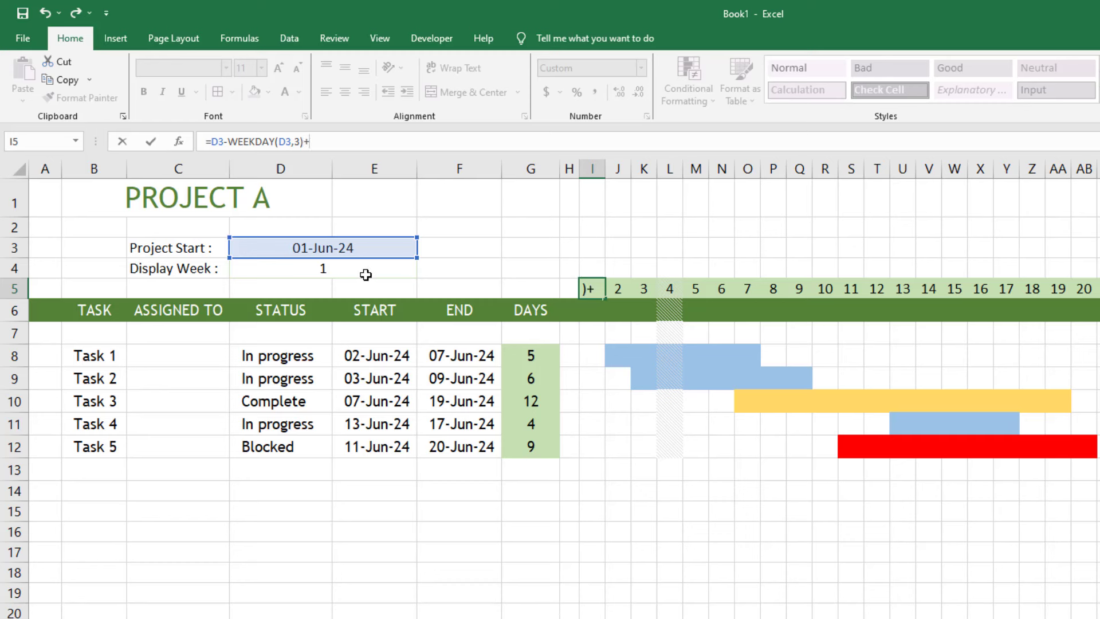
type("+D4")
left_click(366, 273)
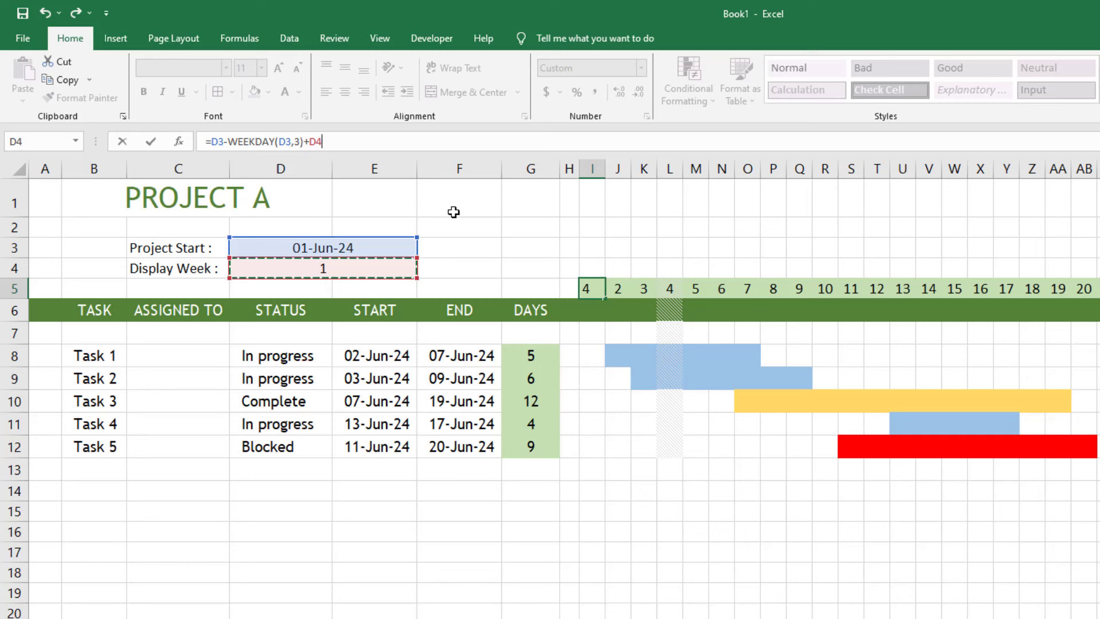
type("*7")
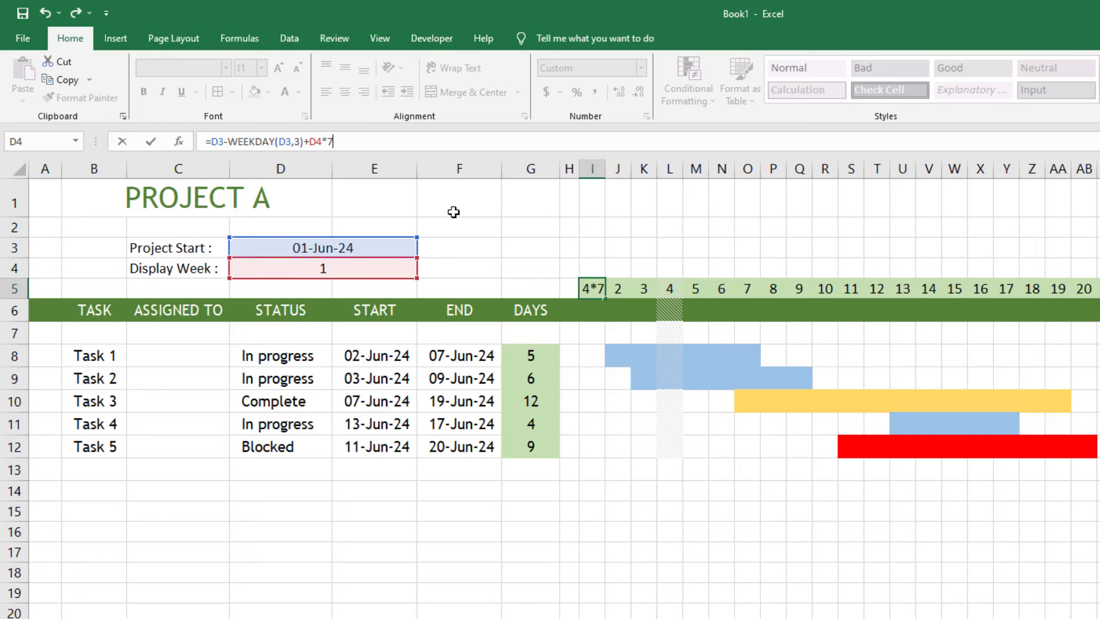
key("Return")
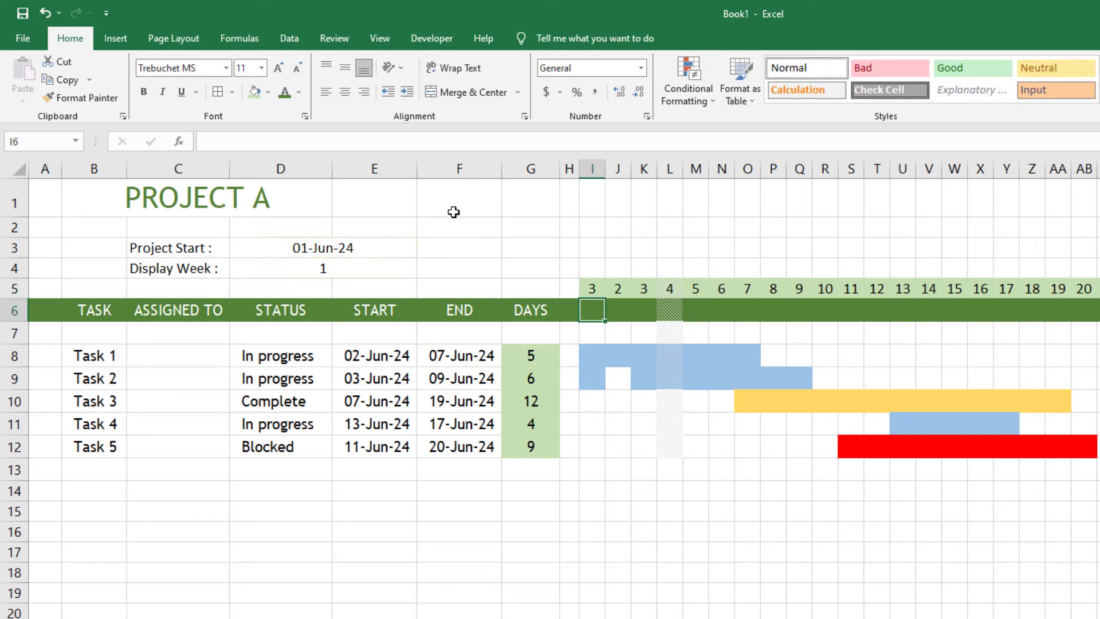
left_click(592, 289)
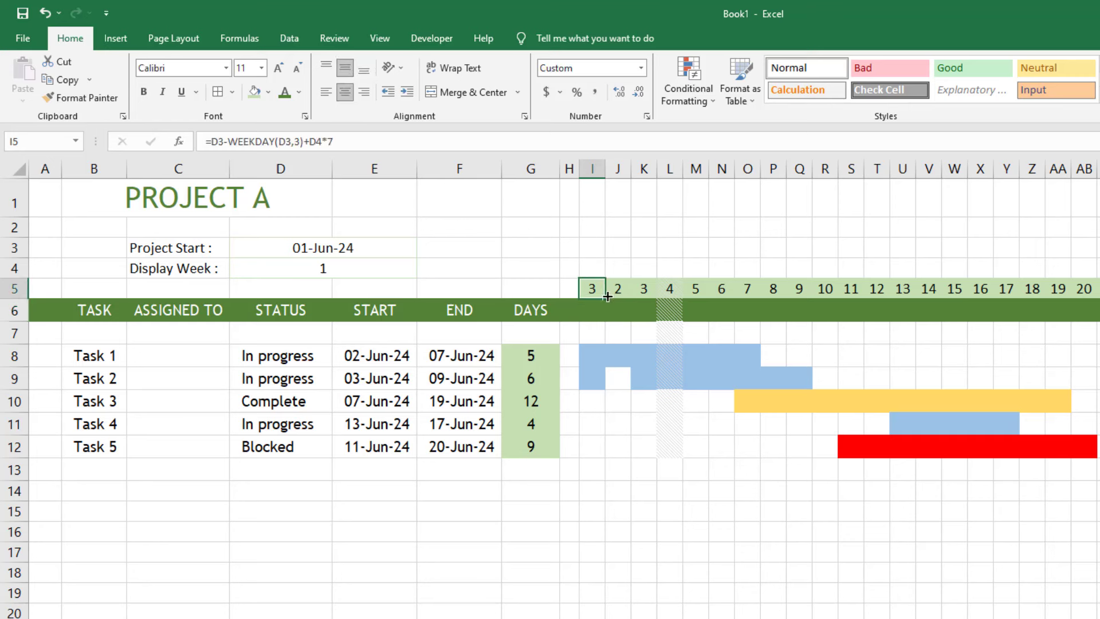
Enter =I5+1 in J5 and fill it right to AC5, giving days 3 through 23
left_click(617, 289)
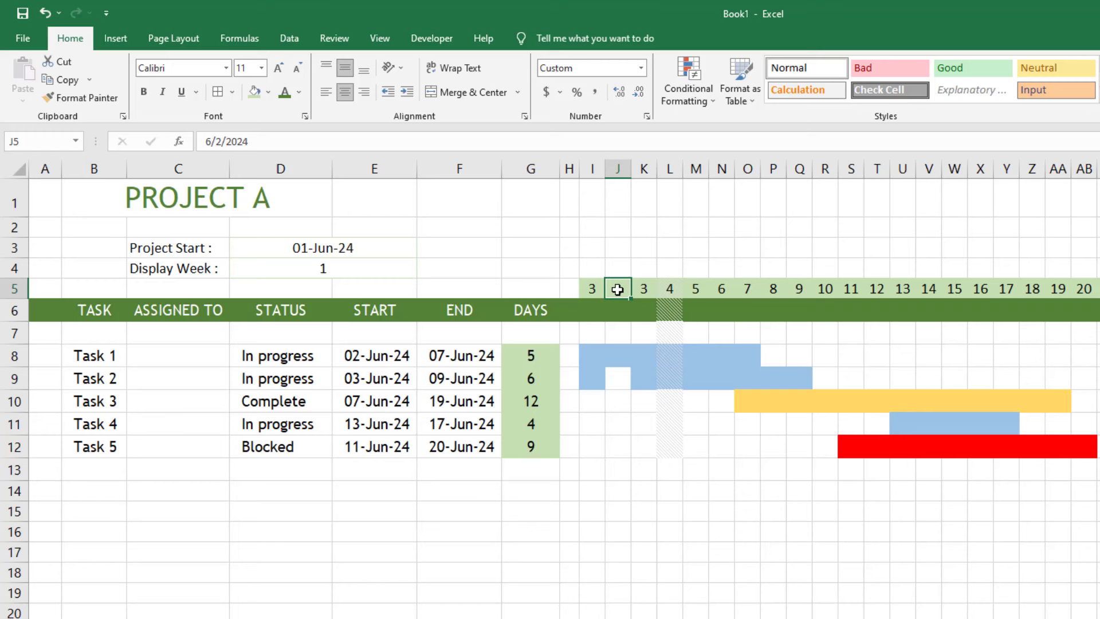
left_click(275, 141)
left_click_drag(275, 141, 173, 132)
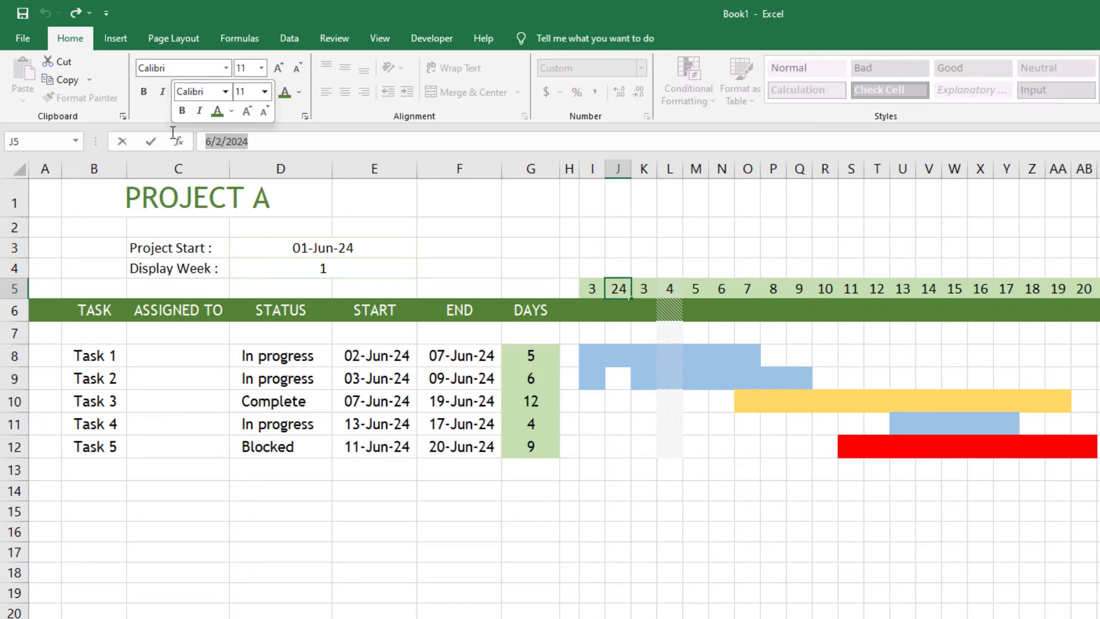
type("=")
left_click(592, 288)
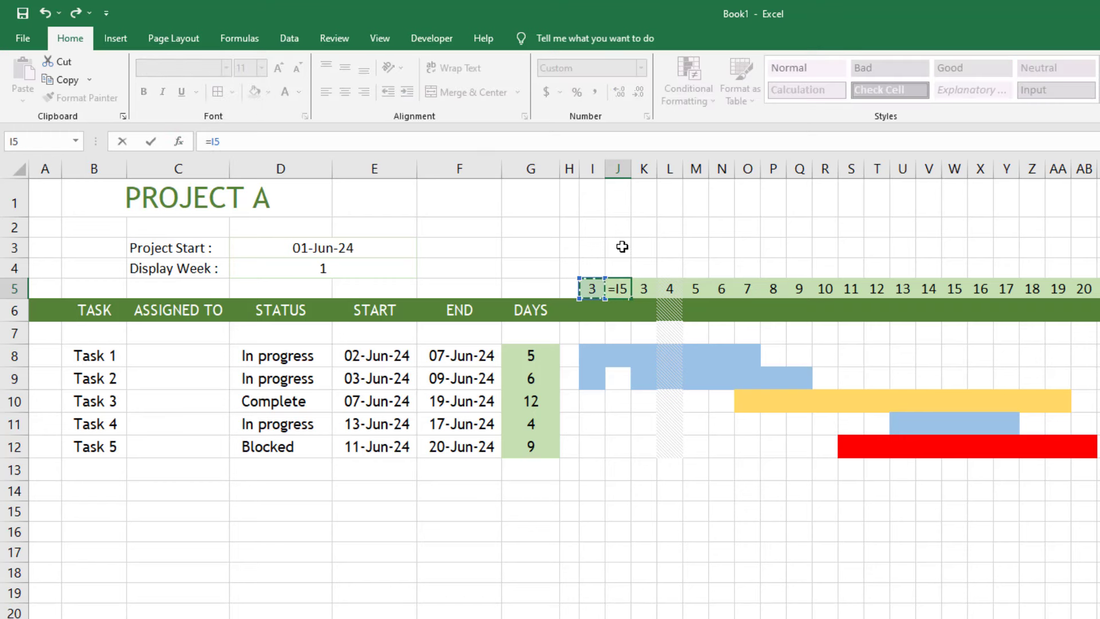
type("+1")
key("Return")
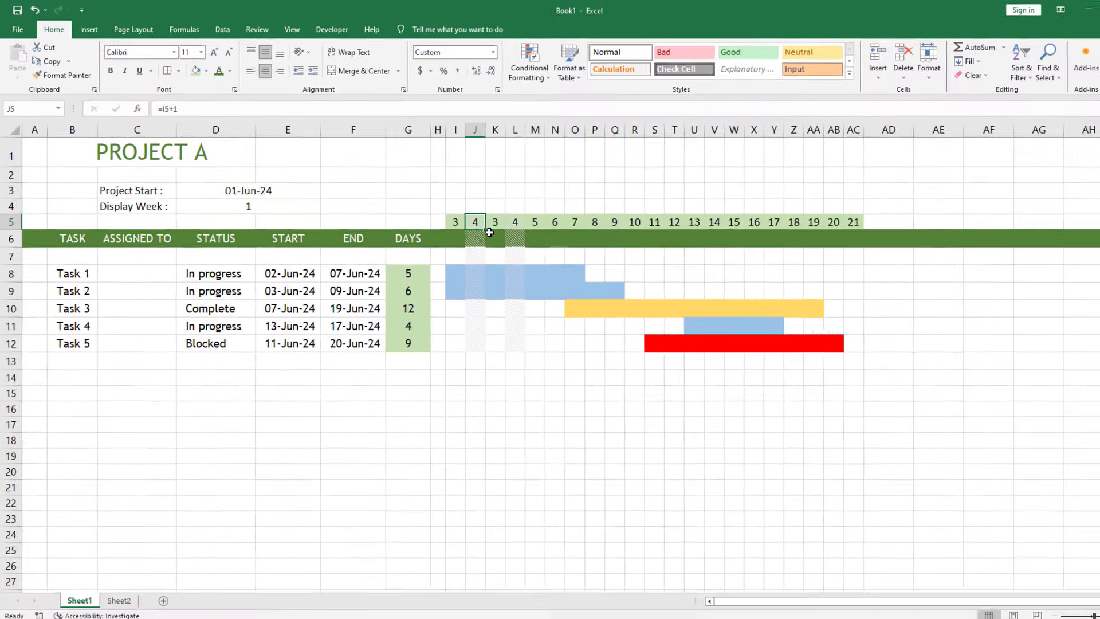
left_click(451, 211)
left_click_drag(461, 219, 817, 220)
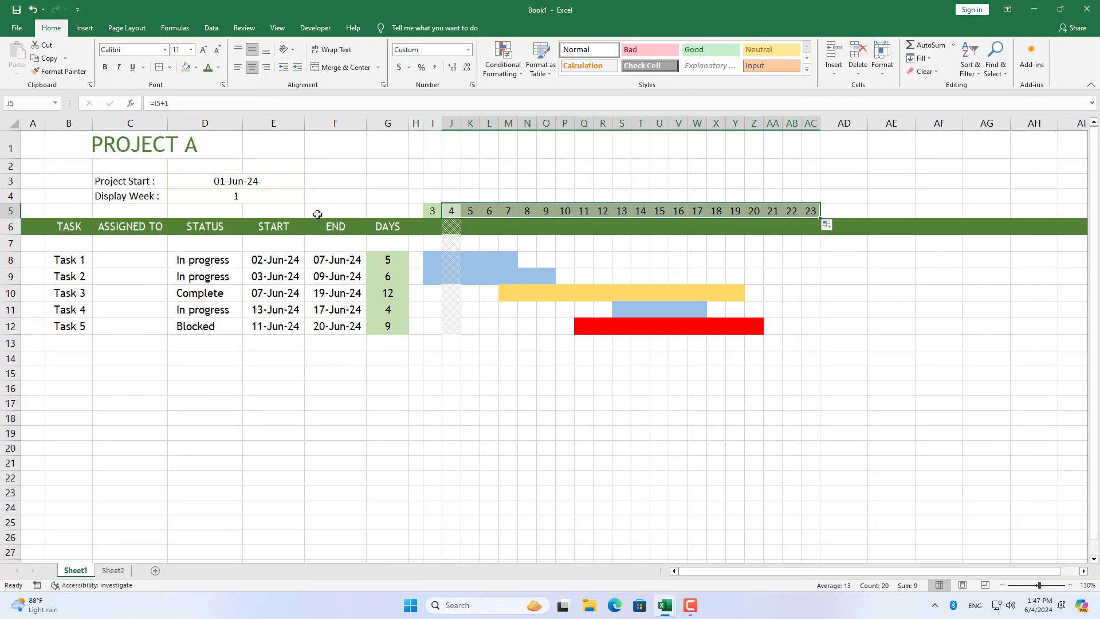
Set Display Week in D4 to 0, then to 2, so the timeline starts on the 10th
left_click(289, 197)
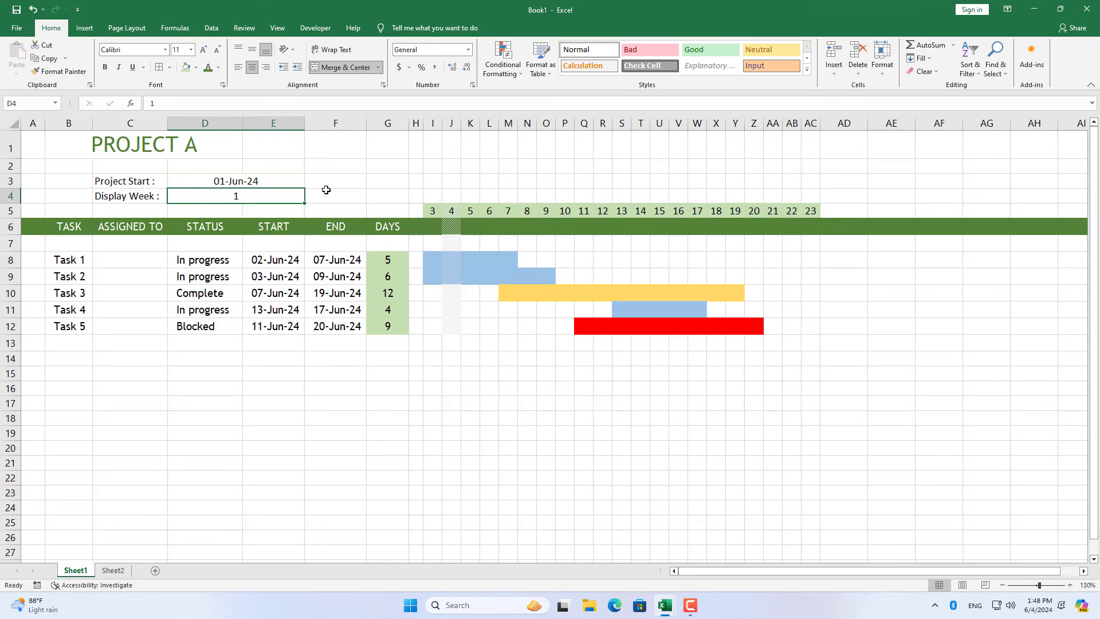
type("0")
key("Return")
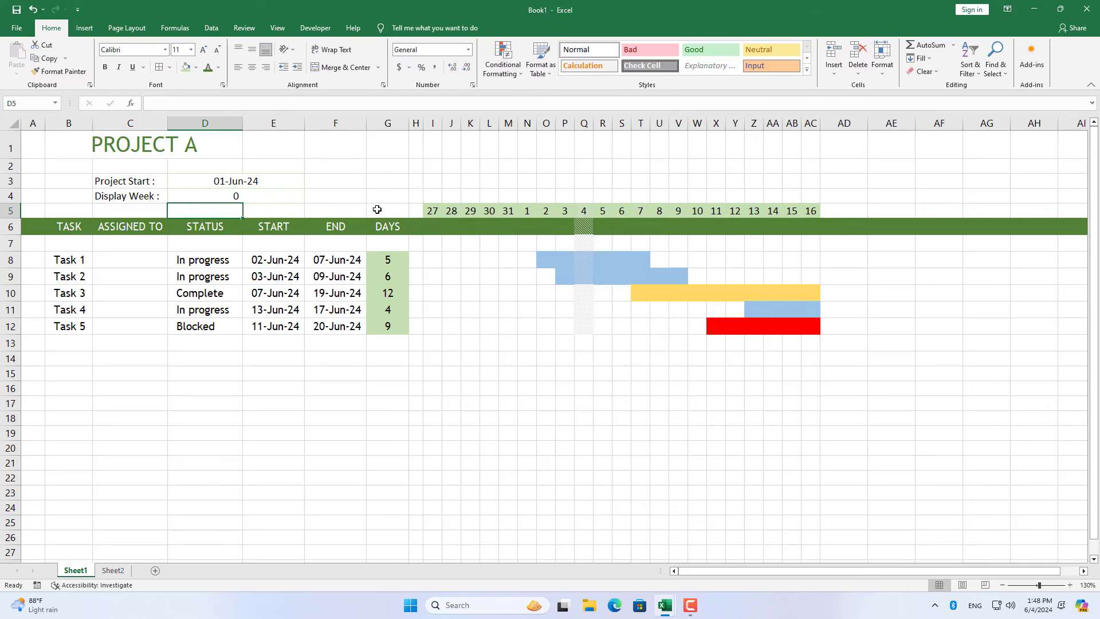
left_click(265, 197)
type("2")
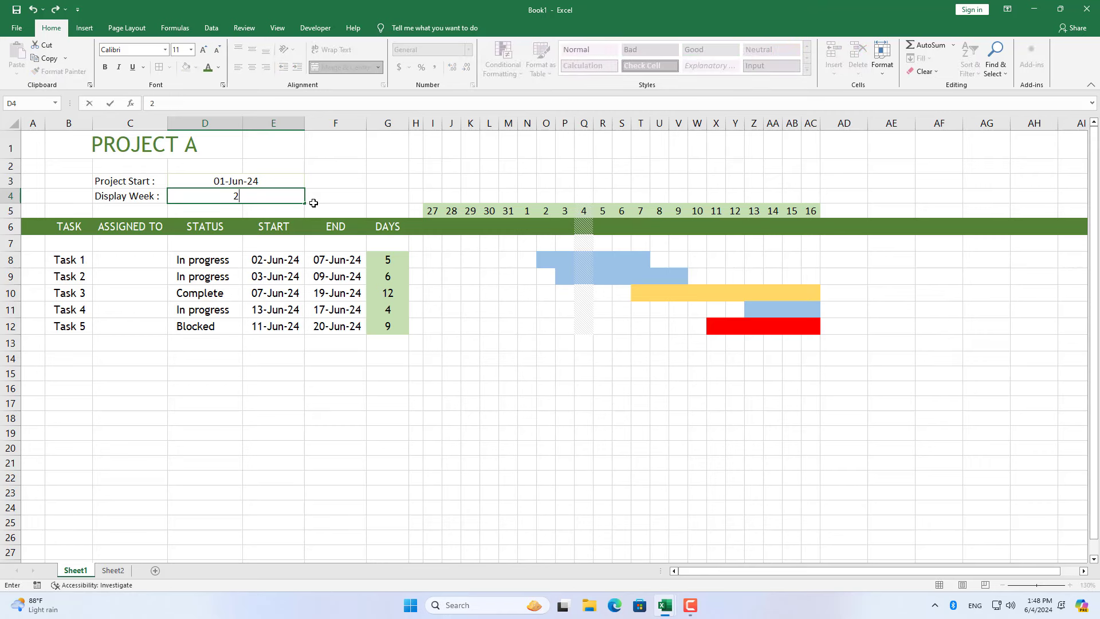
key("Return")
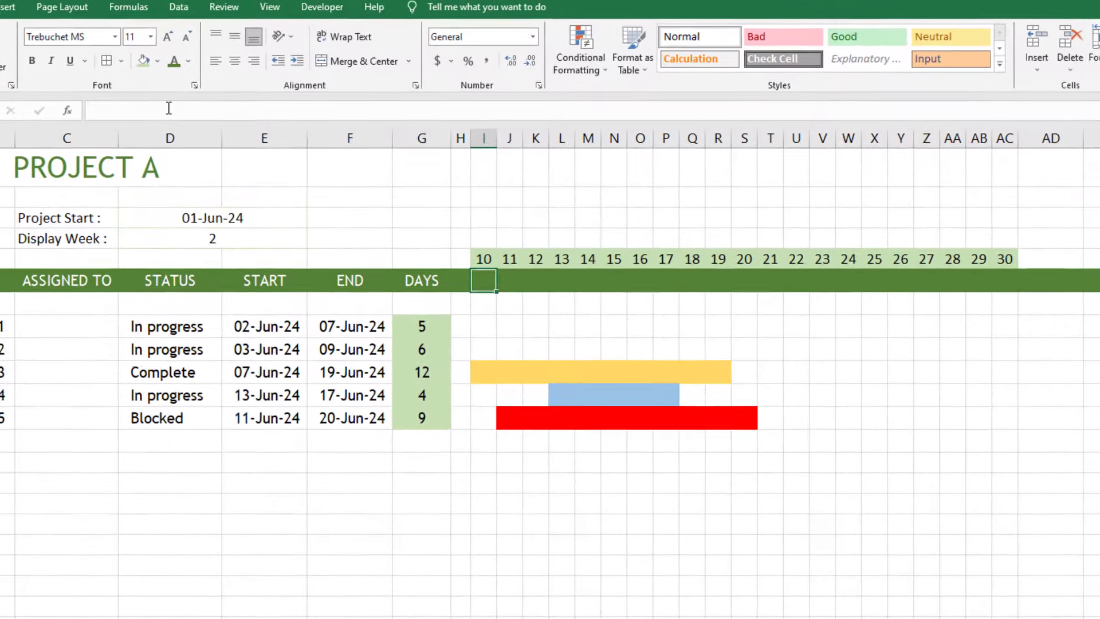
Enter =TEXT(I5,"ddd") in I6 and fill the weekday names across to AC6
left_click(200, 103)
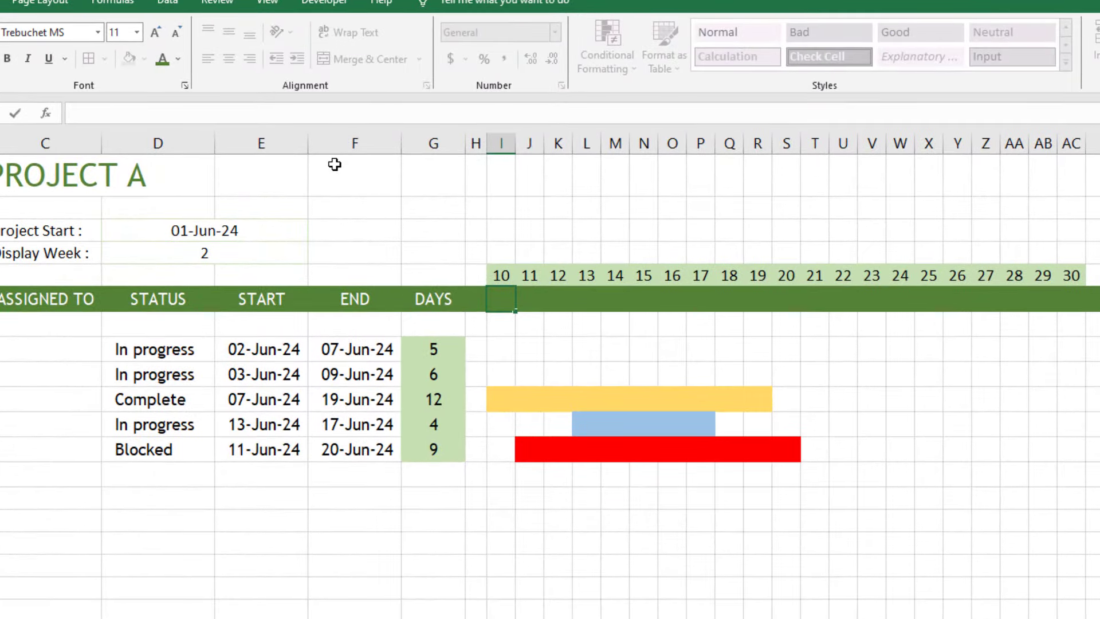
type("=")
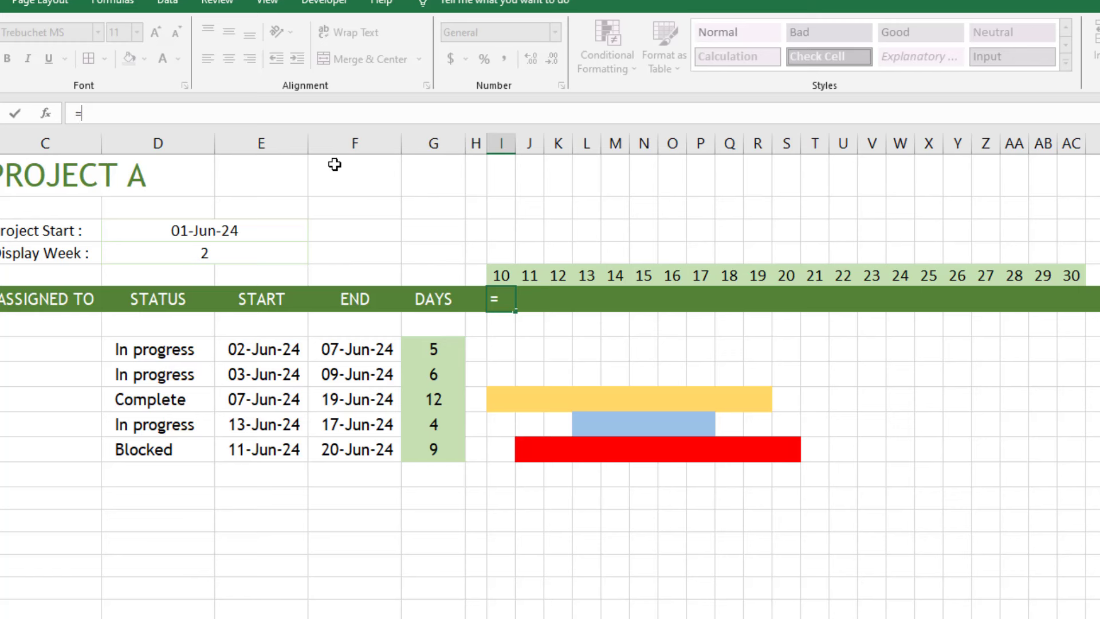
type("TEXT(")
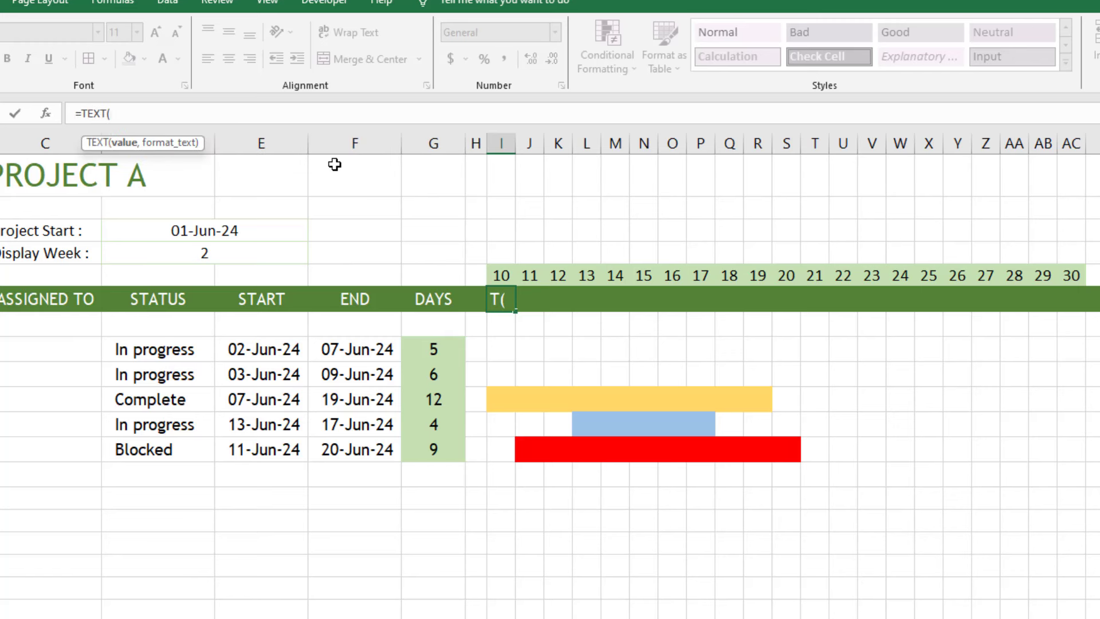
left_click(501, 274)
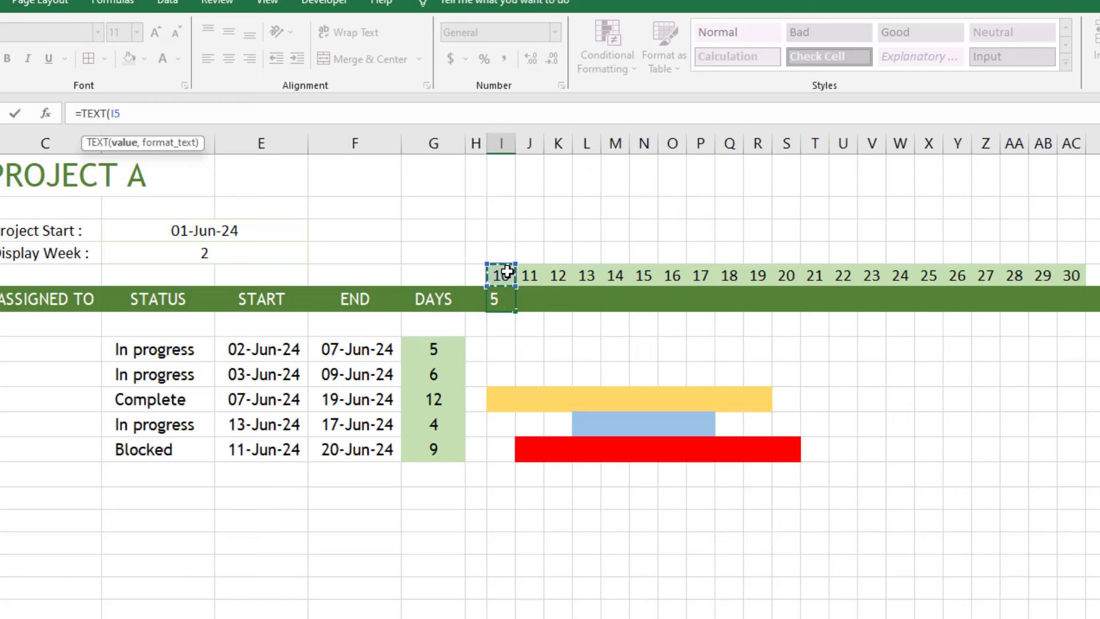
type(",\"")
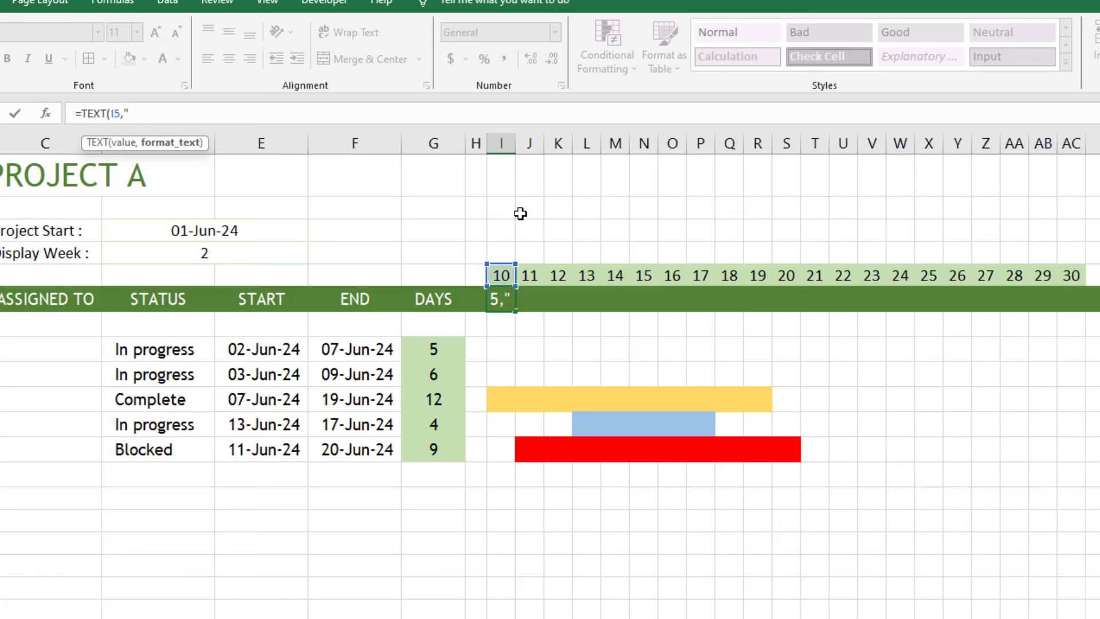
type("ddd\"")
type(")")
key("Return")
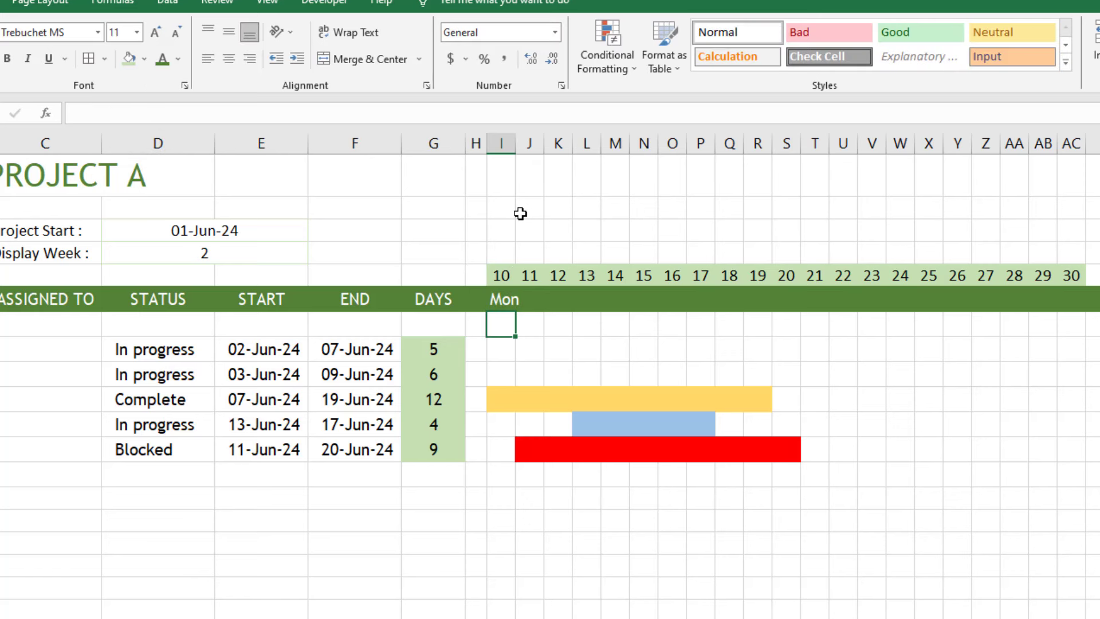
left_click(503, 299)
left_click_drag(514, 311, 1080, 304)
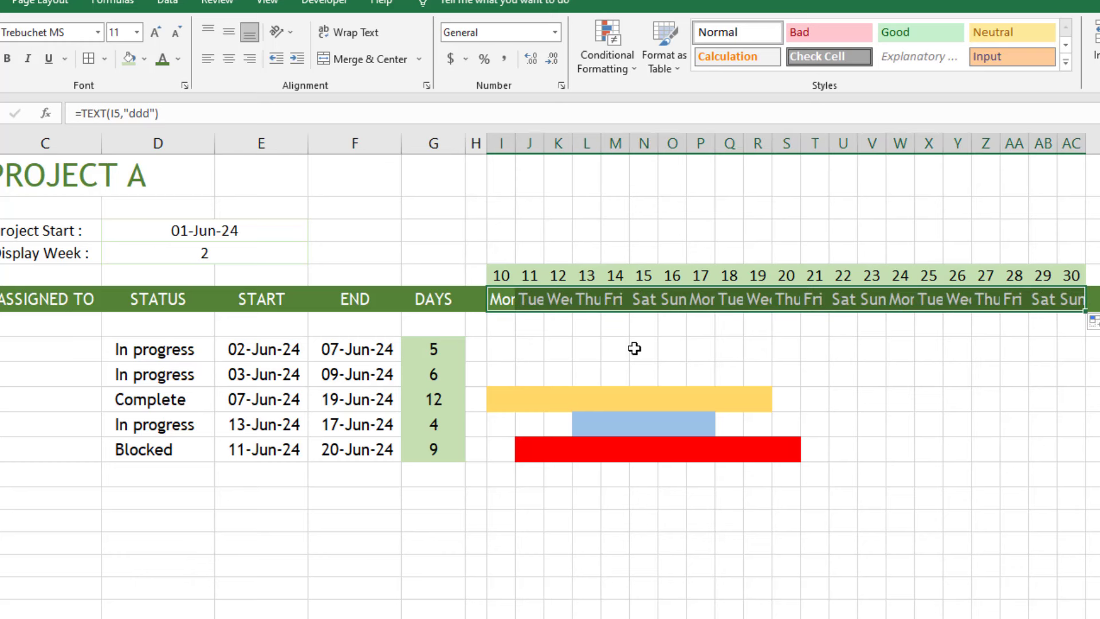
Change I6 to =LEFT(TEXT(I5,"ddd"),2), refill it across to AC6, then select I5:AC6
left_click(81, 112)
type("le")
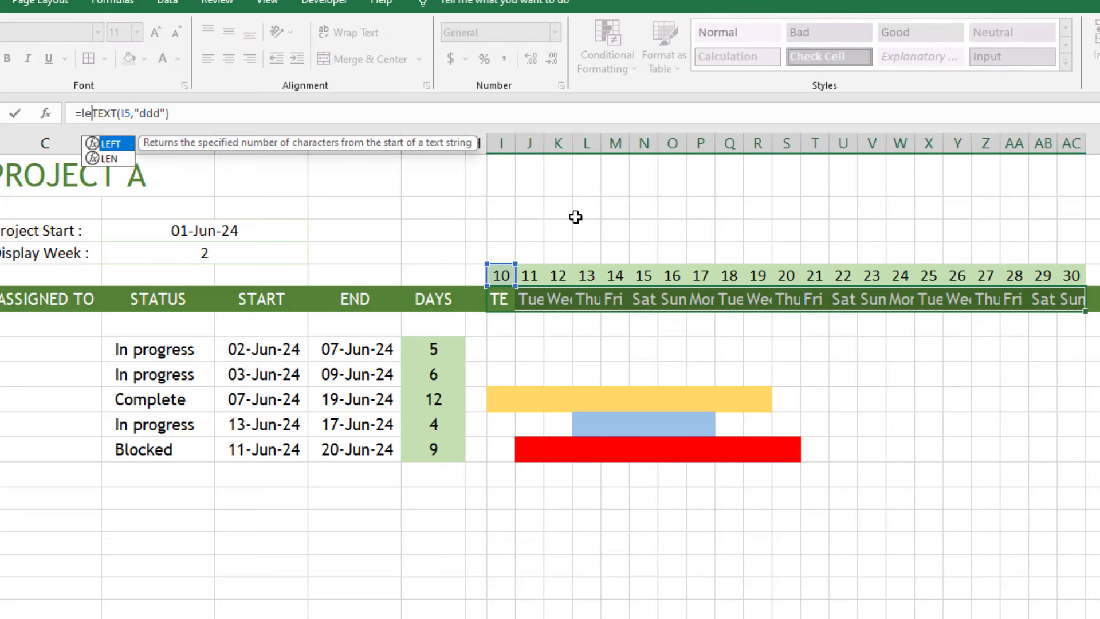
key("Tab")
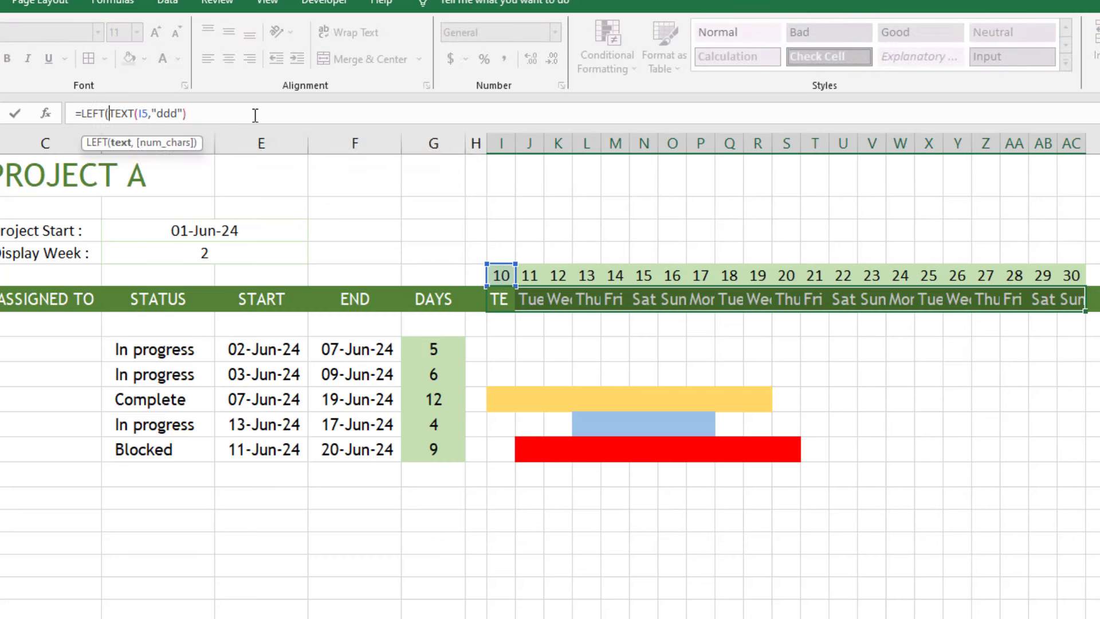
left_click(255, 115)
type(",2")
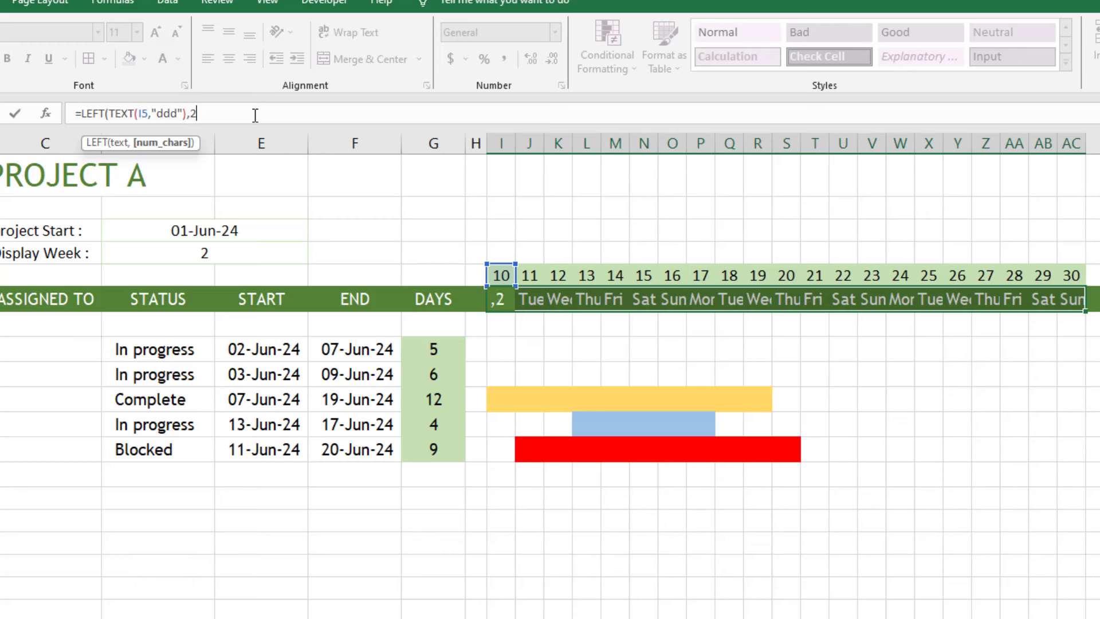
key("Return")
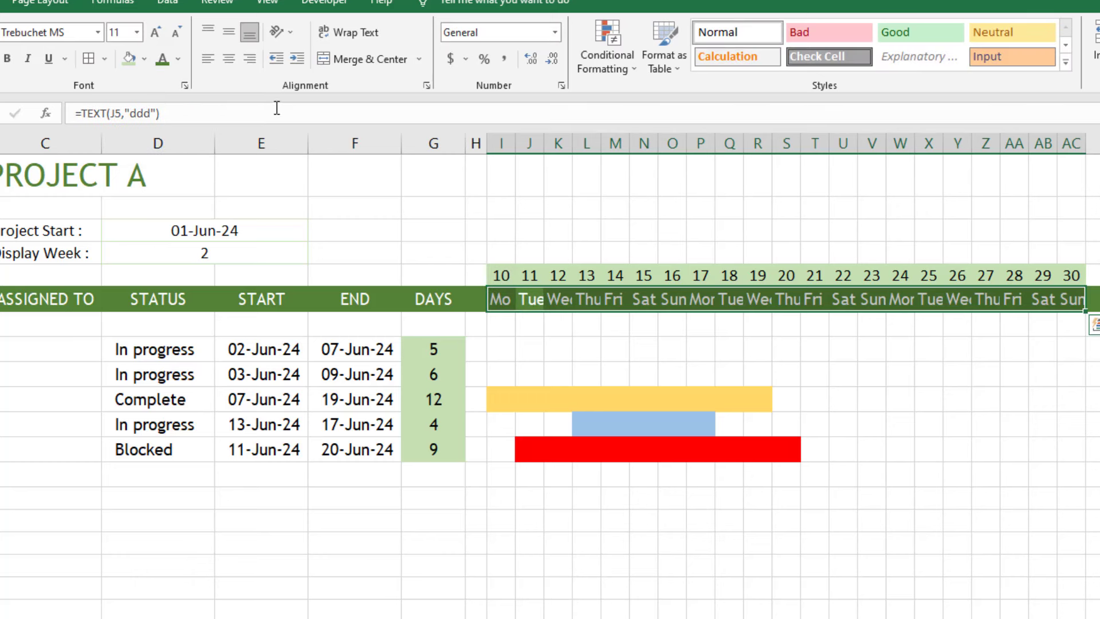
left_click(512, 301)
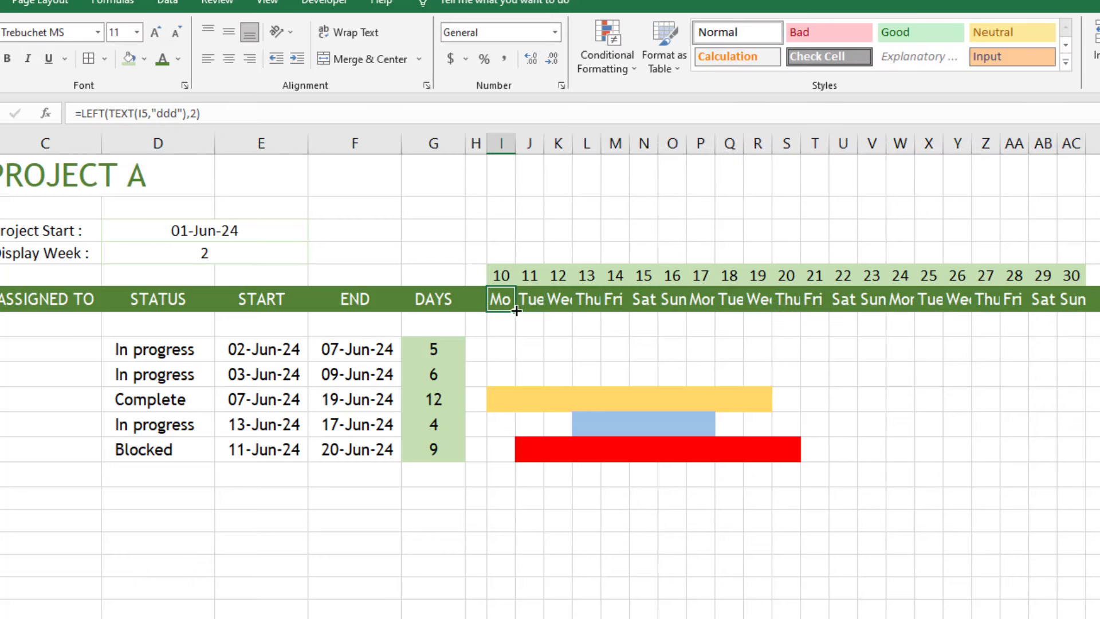
left_click_drag(515, 310, 1077, 286)
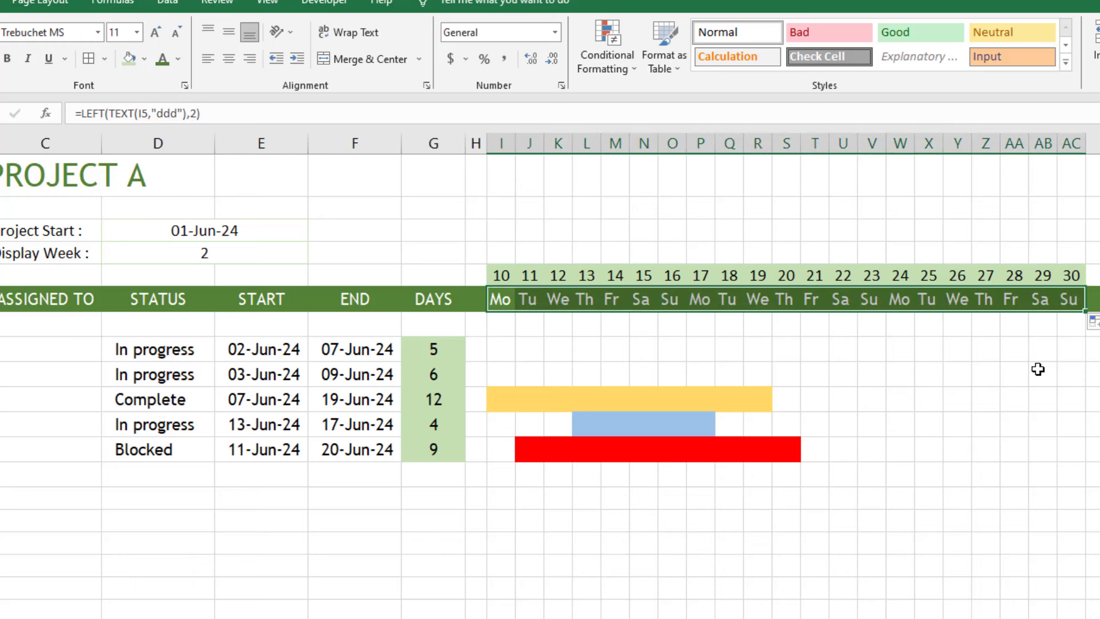
left_click_drag(500, 275, 1068, 297)
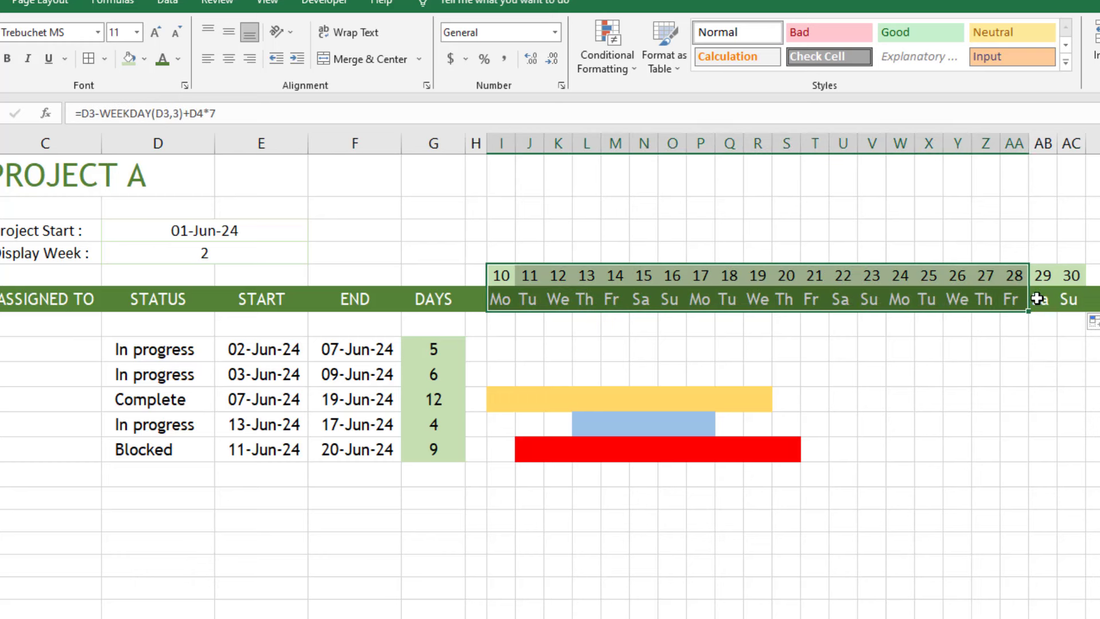
Shrink the I5:AC6 date and weekday header font to size 9
left_click(177, 32)
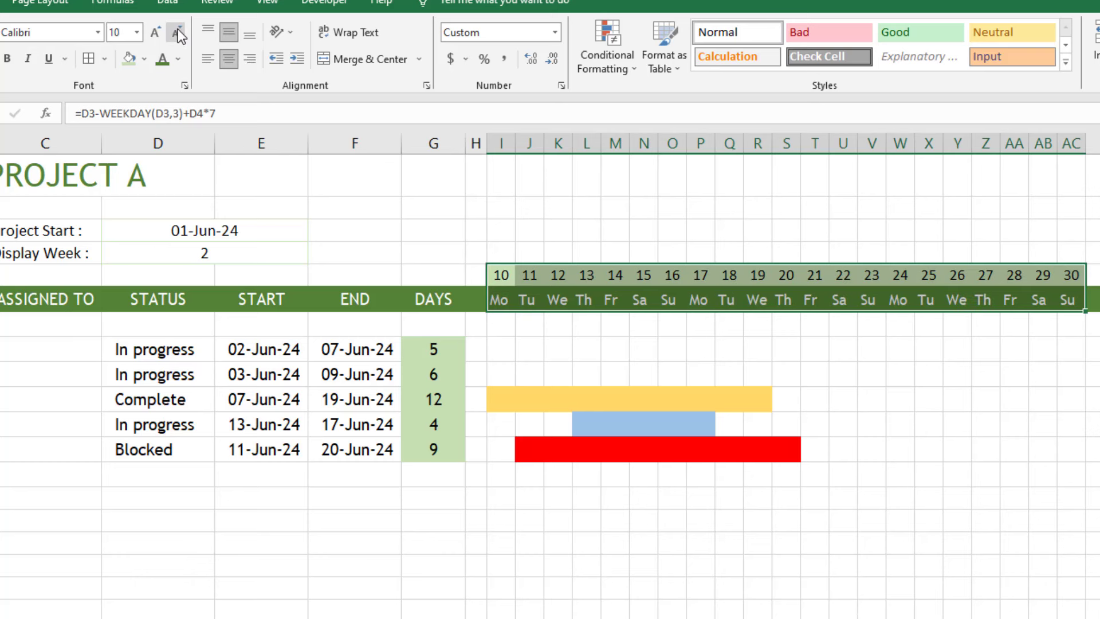
left_click(177, 31)
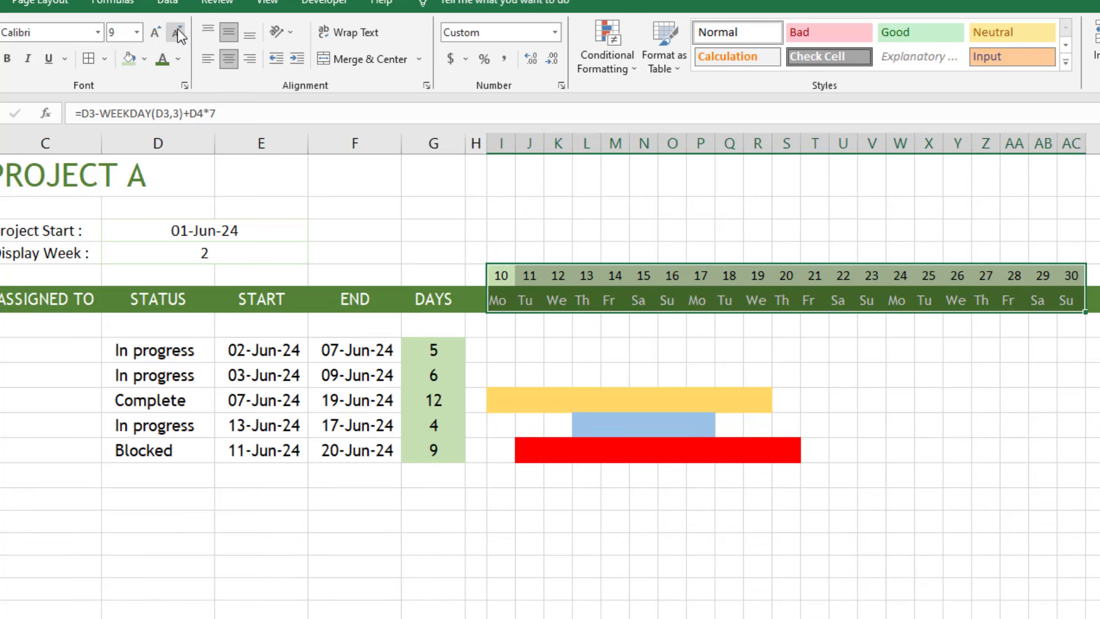
left_click(980, 586)
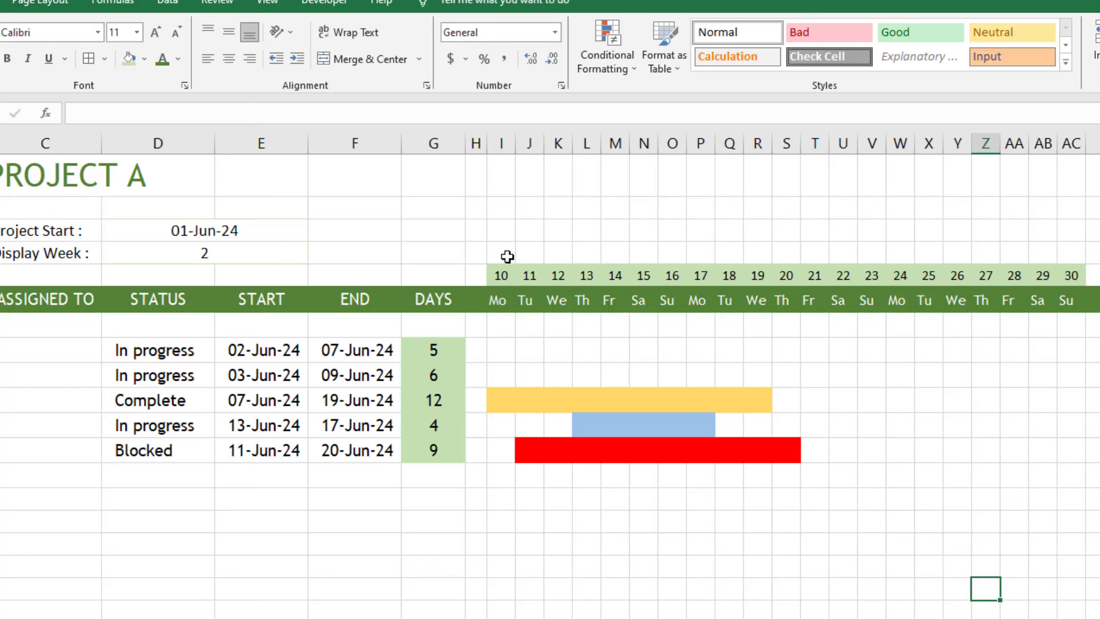
Merge and center I4:O4 and link it to the first date with =I5
left_click_drag(507, 256, 674, 254)
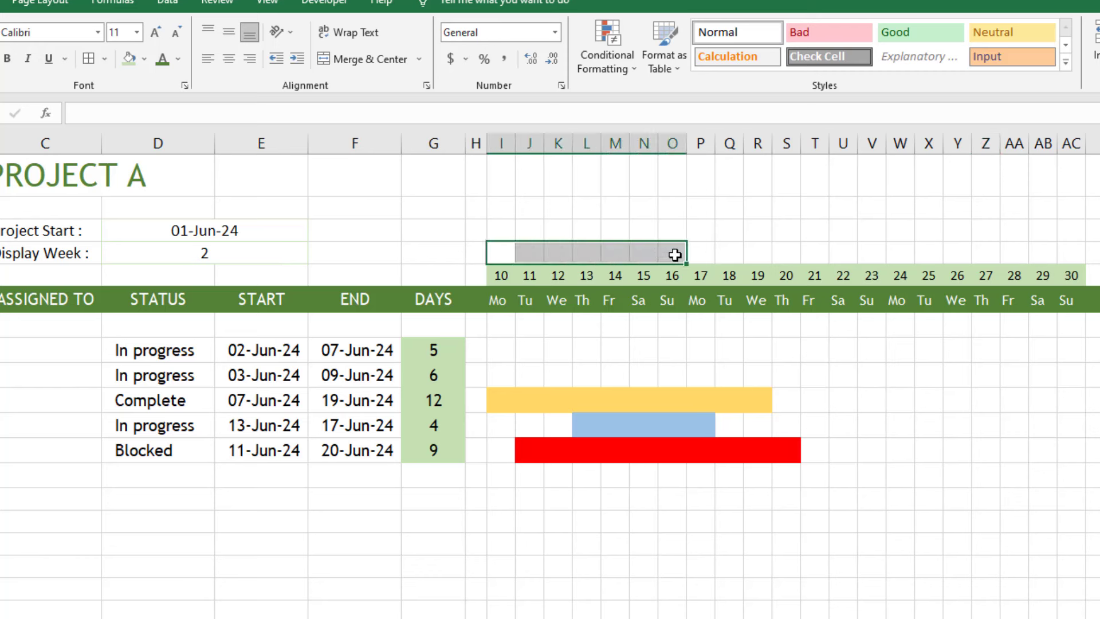
left_click(387, 58)
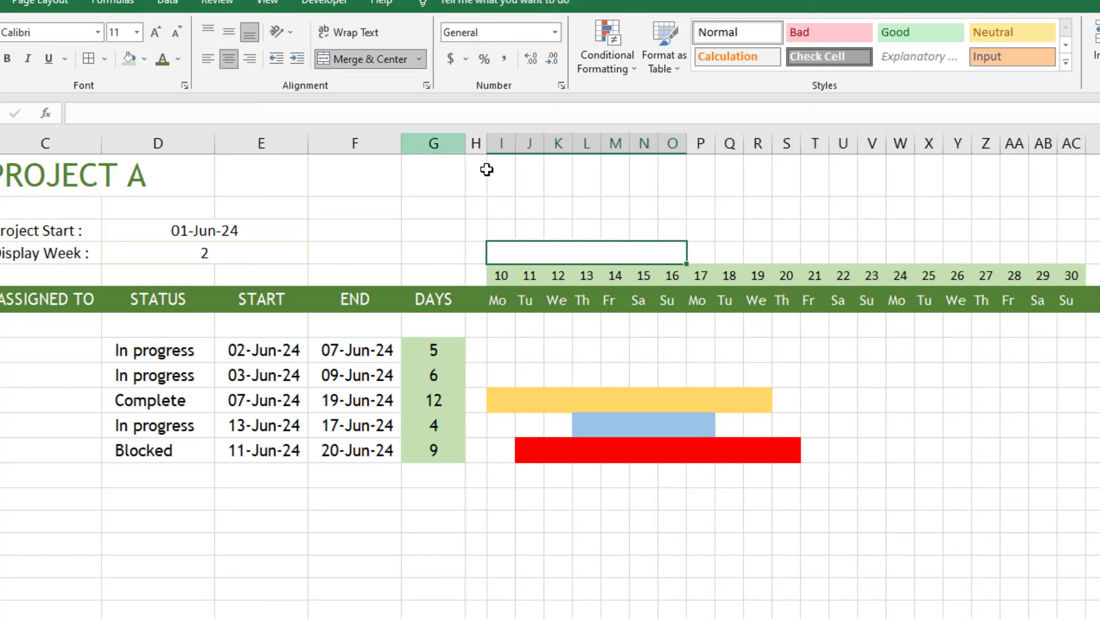
type("=")
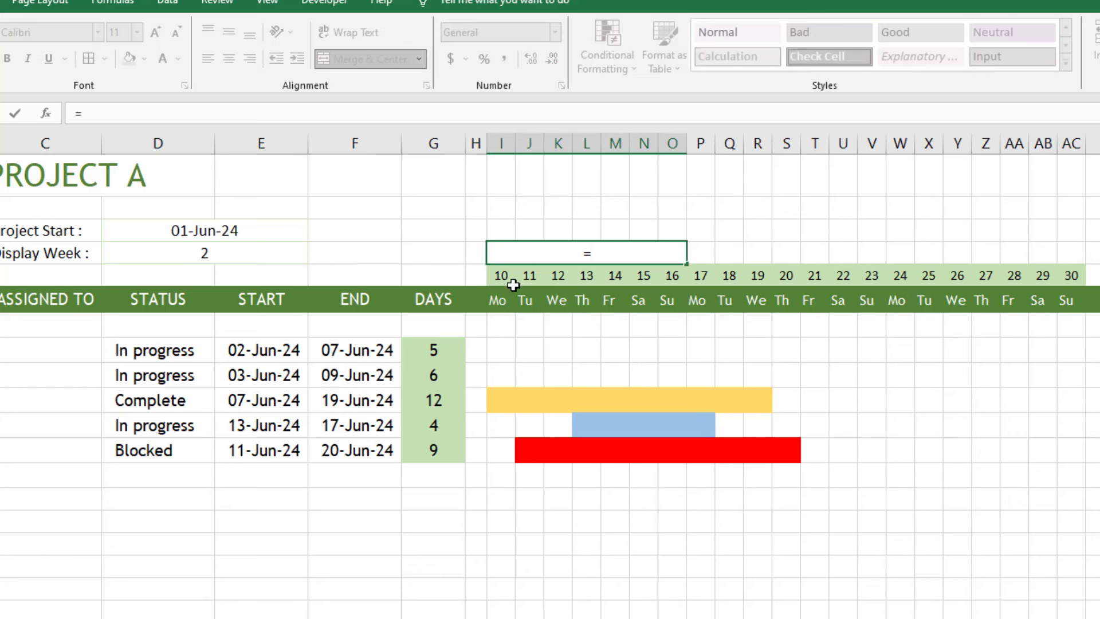
left_click(504, 281)
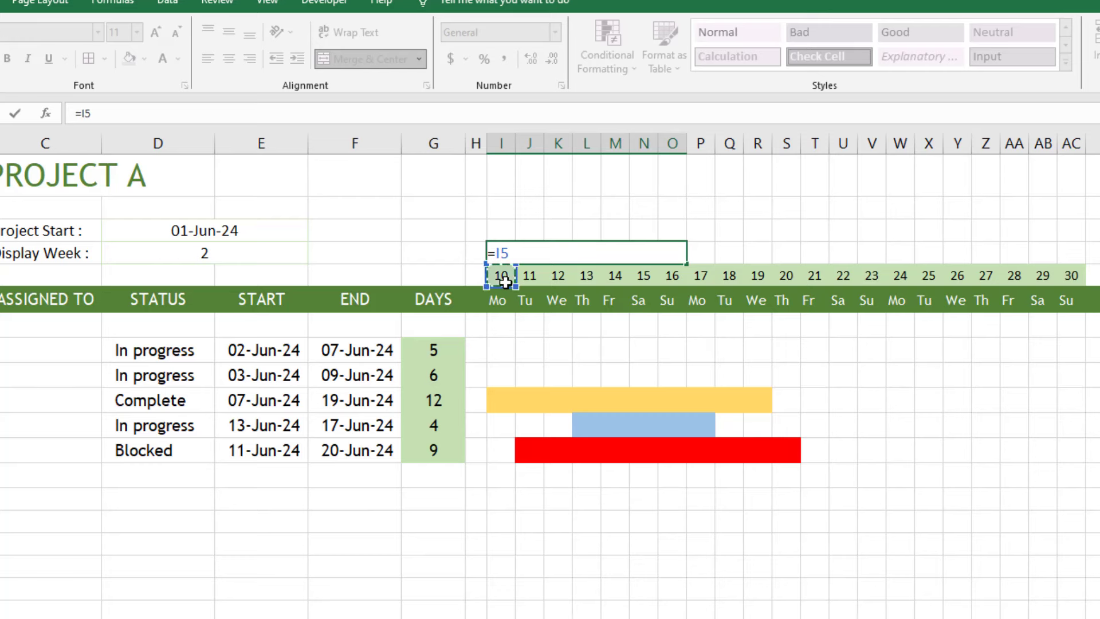
key("Return")
Format the week label as custom dd-mmm-yy and fill it right to AC4
left_click(599, 253)
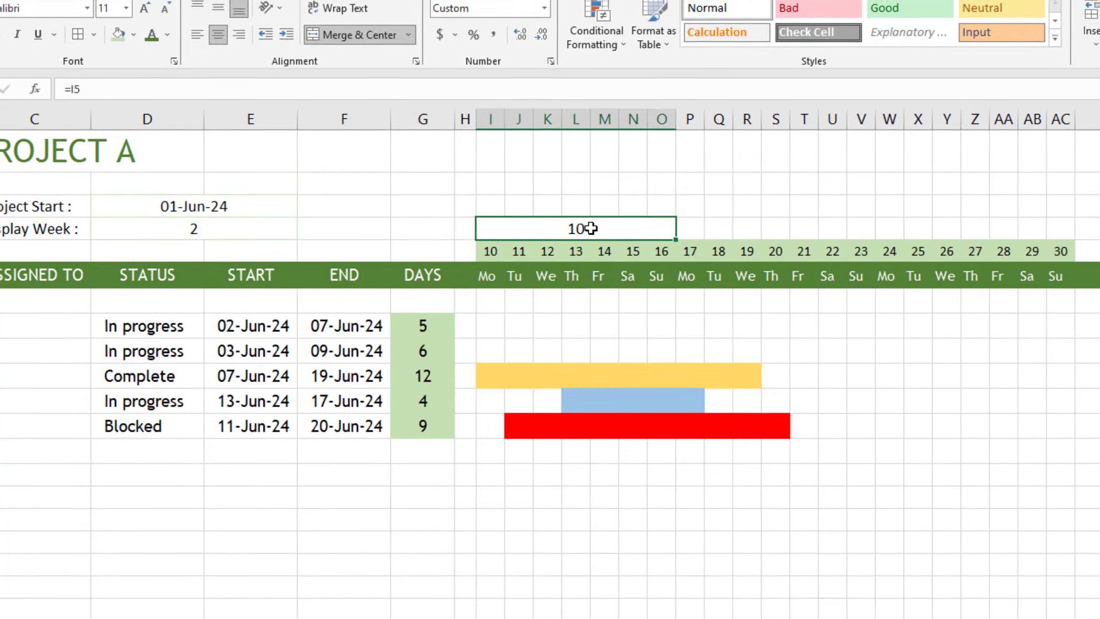
right_click(600, 253)
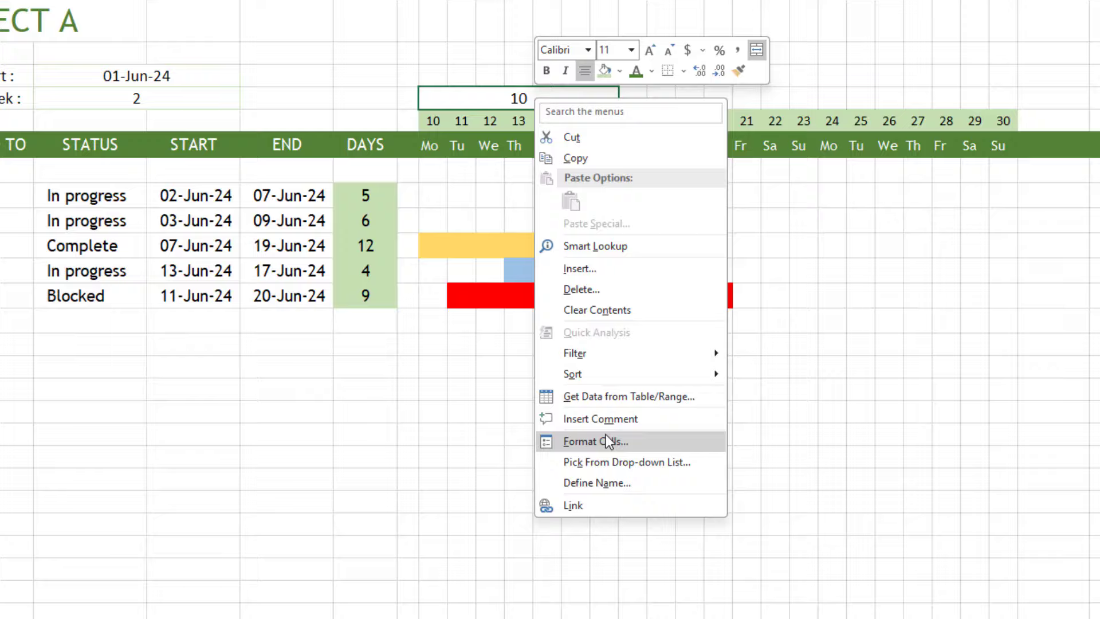
left_click(653, 527)
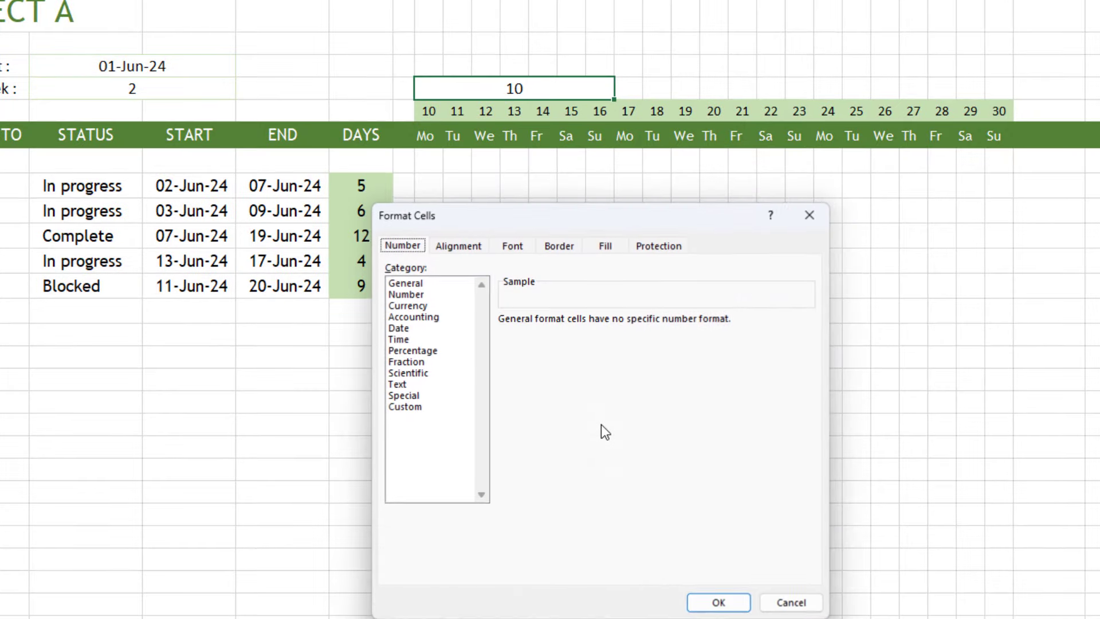
left_click(423, 405)
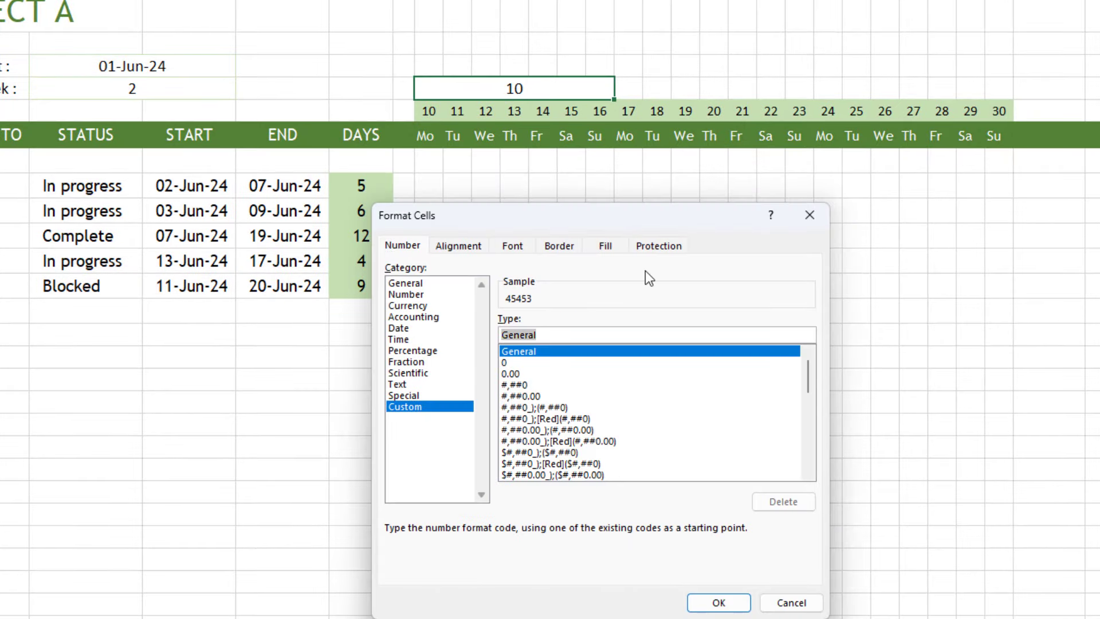
type("dd-mm")
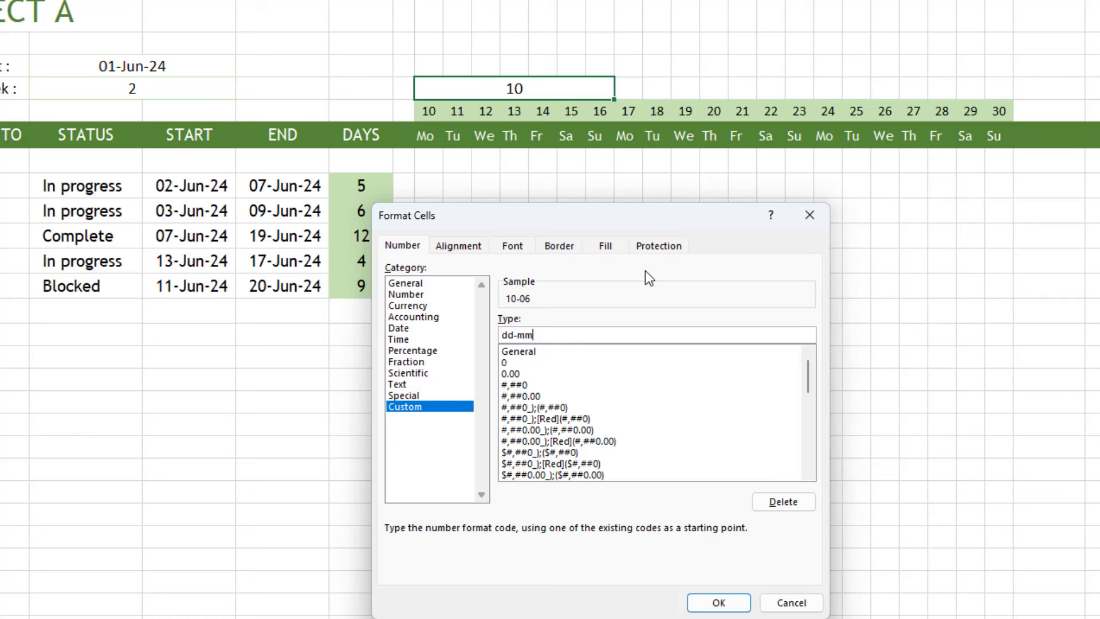
type("m-yy")
left_click_drag(584, 334, 463, 343)
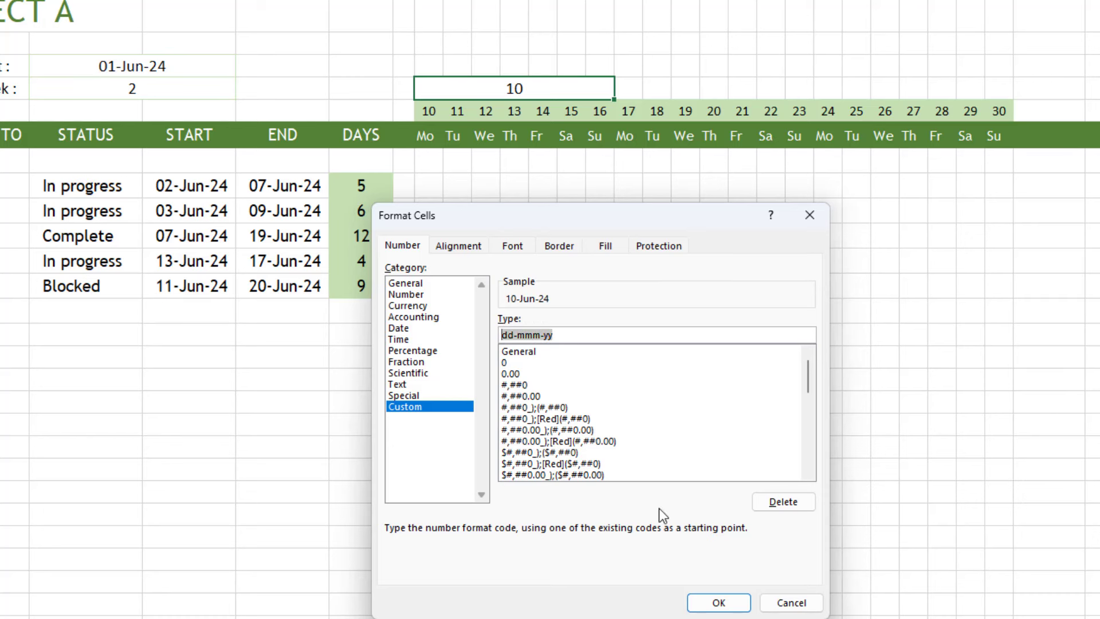
left_click(718, 602)
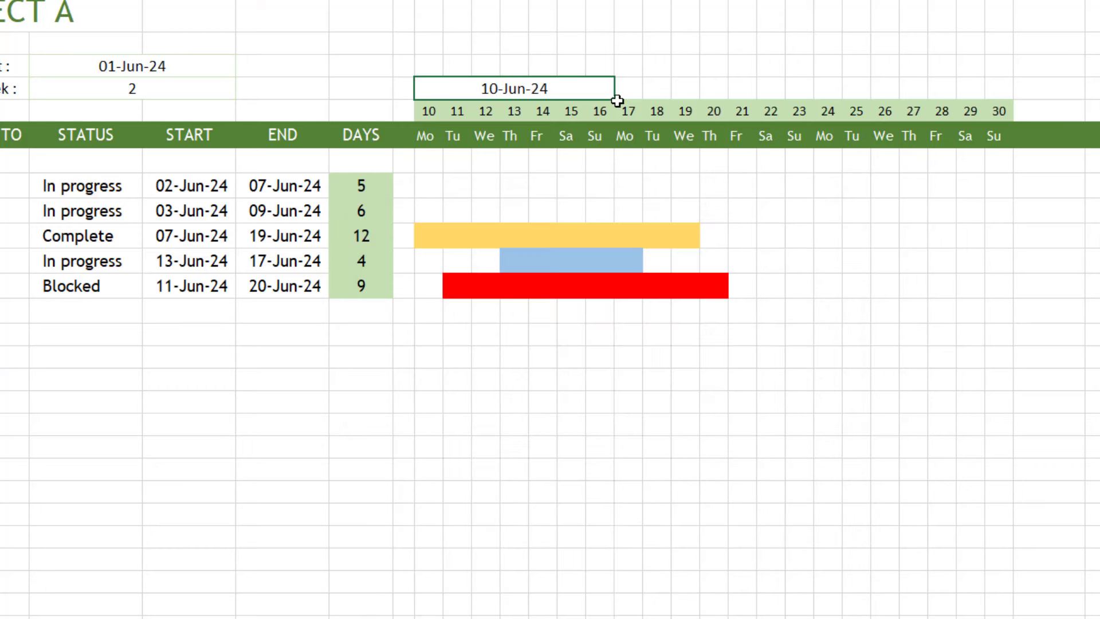
left_click_drag(614, 100, 1011, 101)
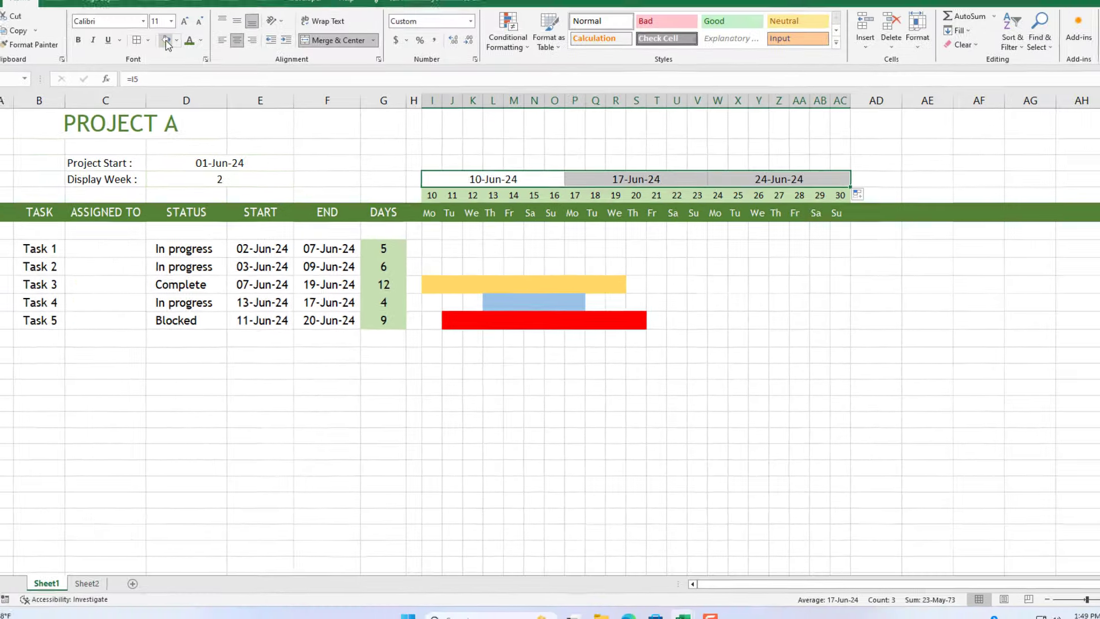
left_click(166, 40)
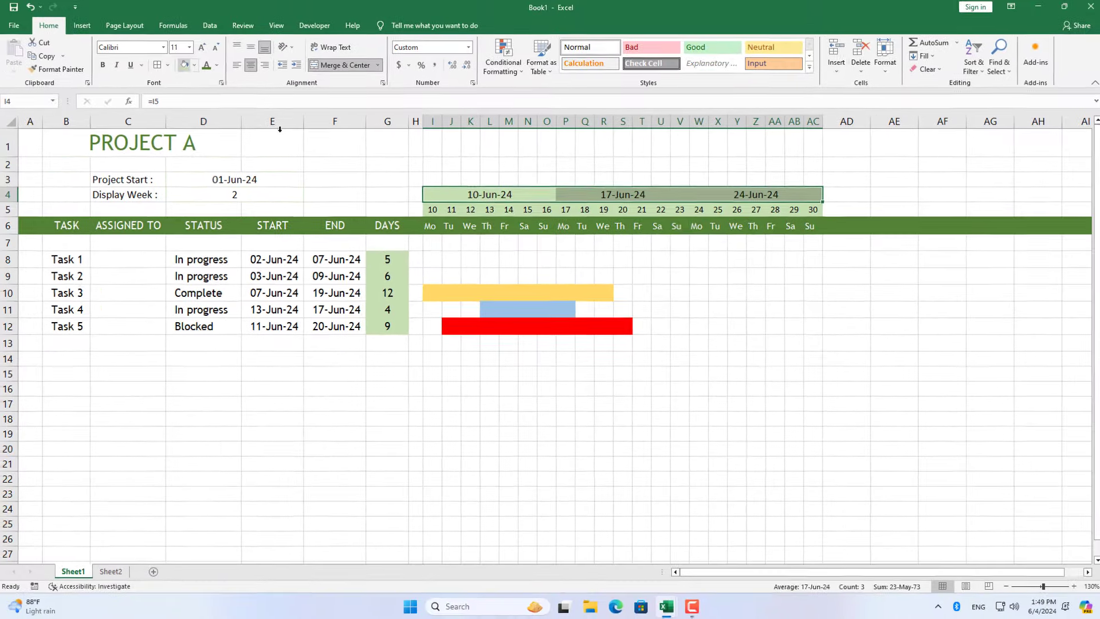
left_click(787, 384)
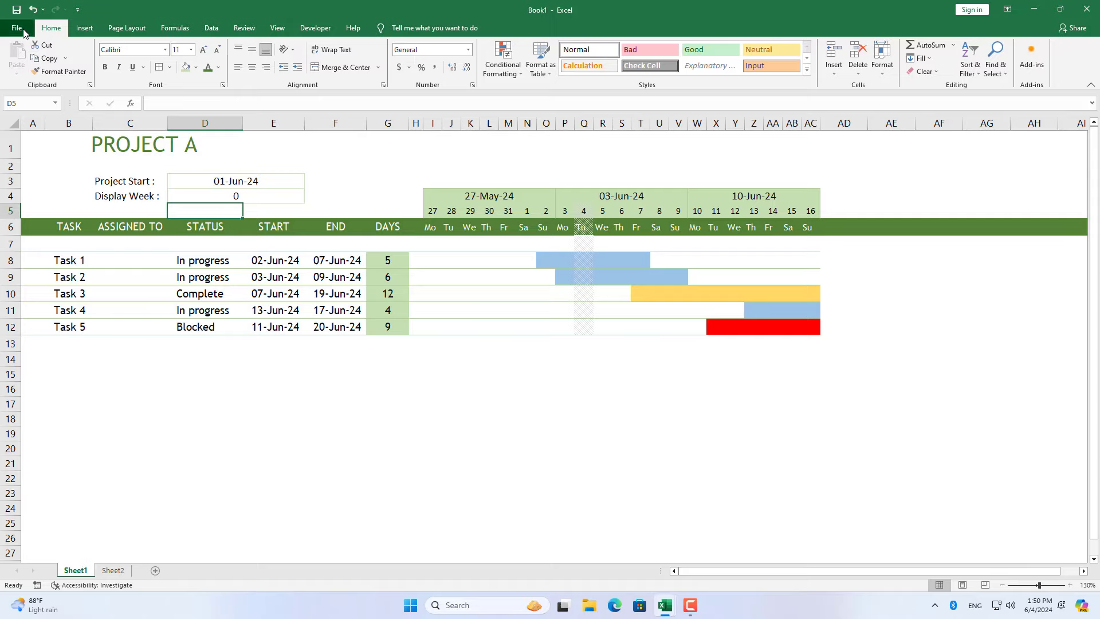
left_click(23, 30)
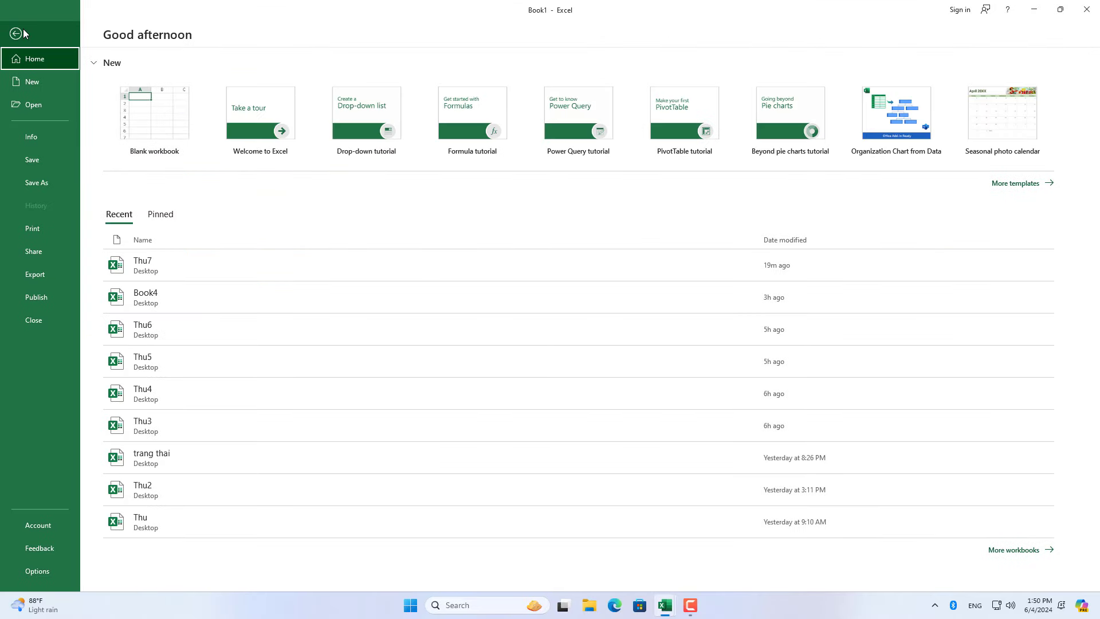
left_click(48, 571)
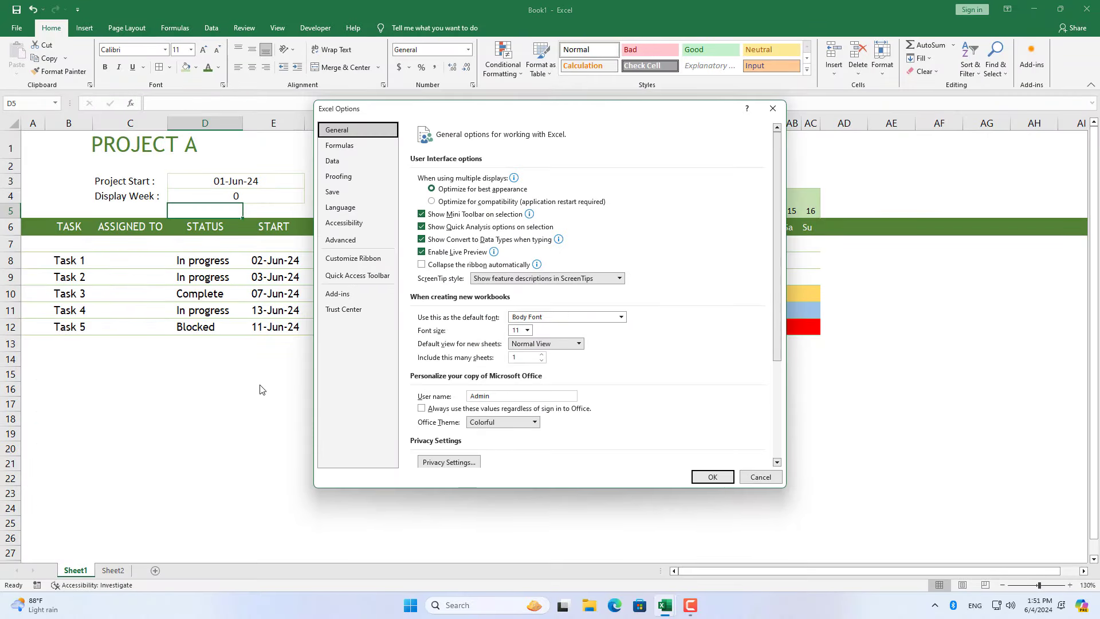
left_click(352, 259)
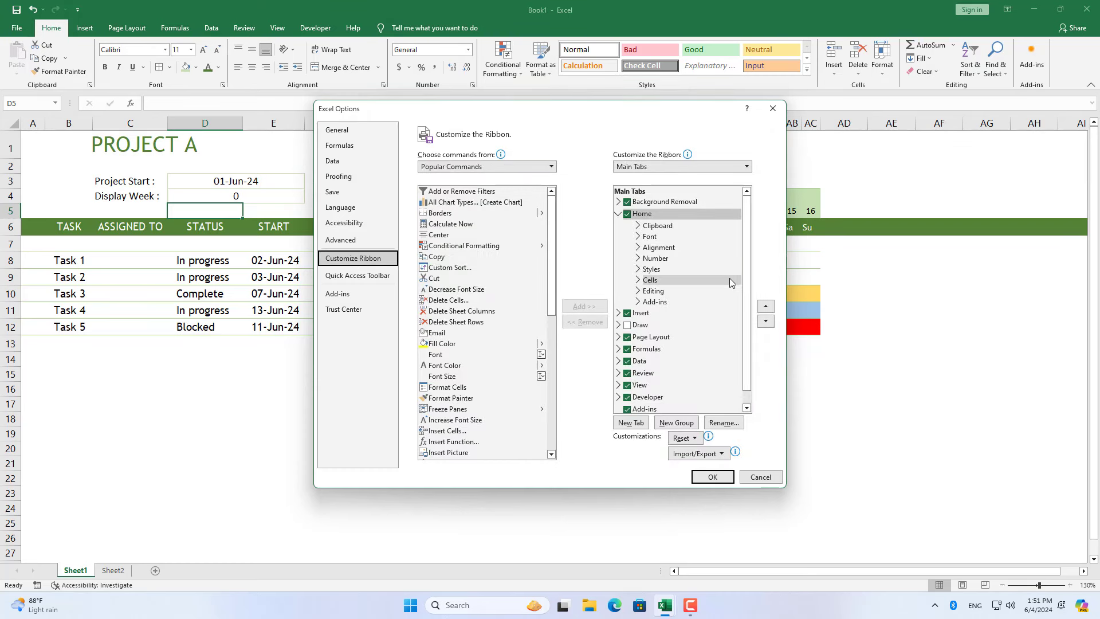
left_click_drag(748, 267, 750, 349)
left_click(637, 385)
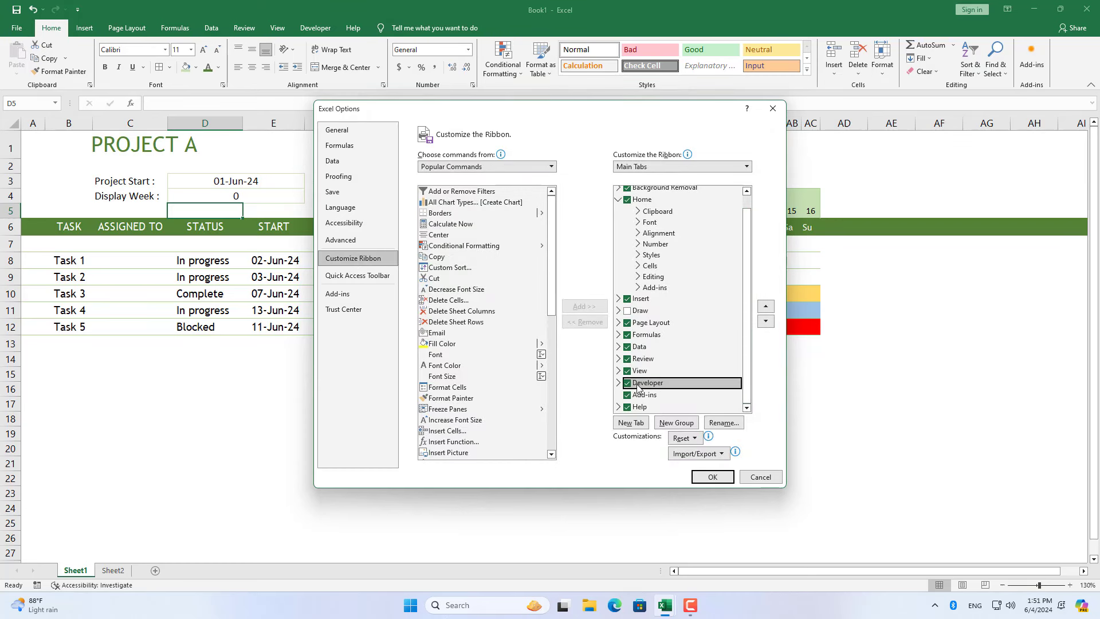
Insert a Scroll Bar form control from the Developer tab, drawn above the timeline
left_click(712, 476)
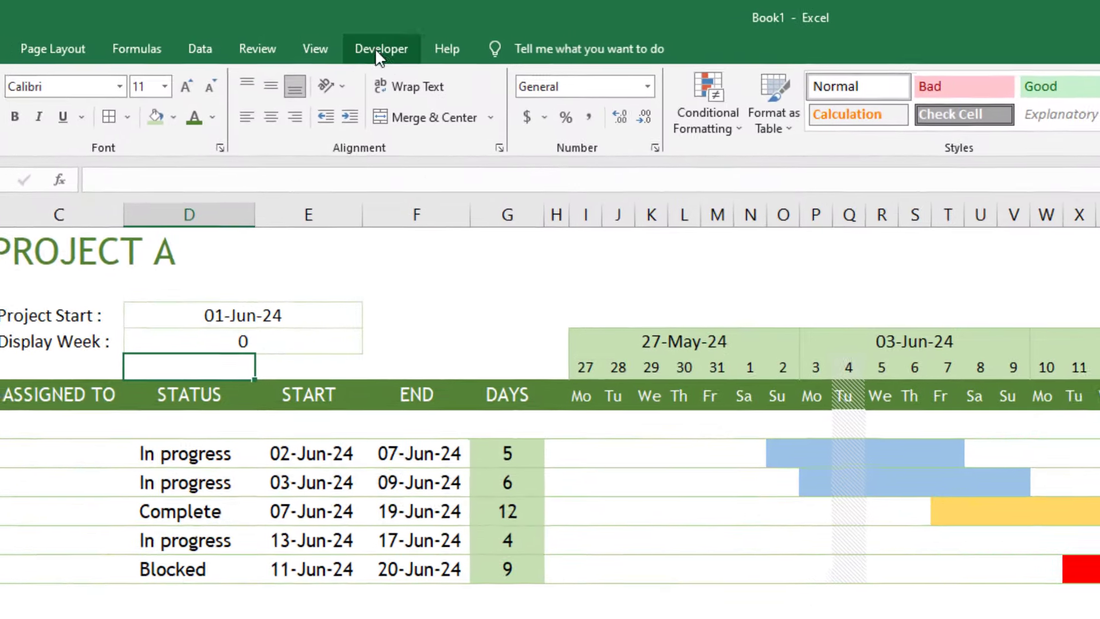
left_click(383, 49)
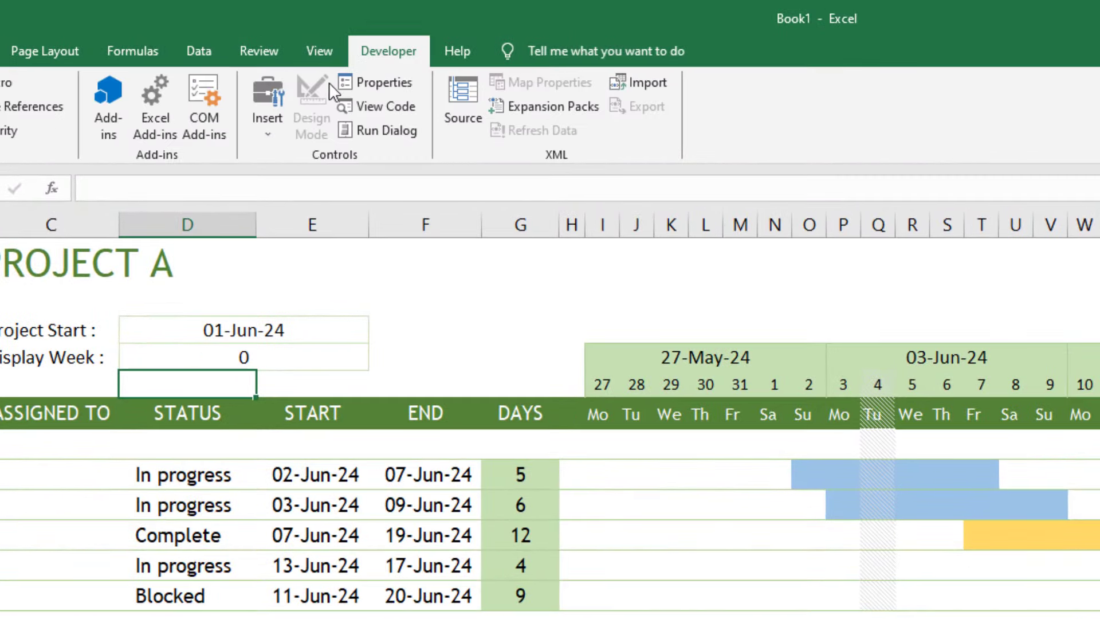
left_click(280, 121)
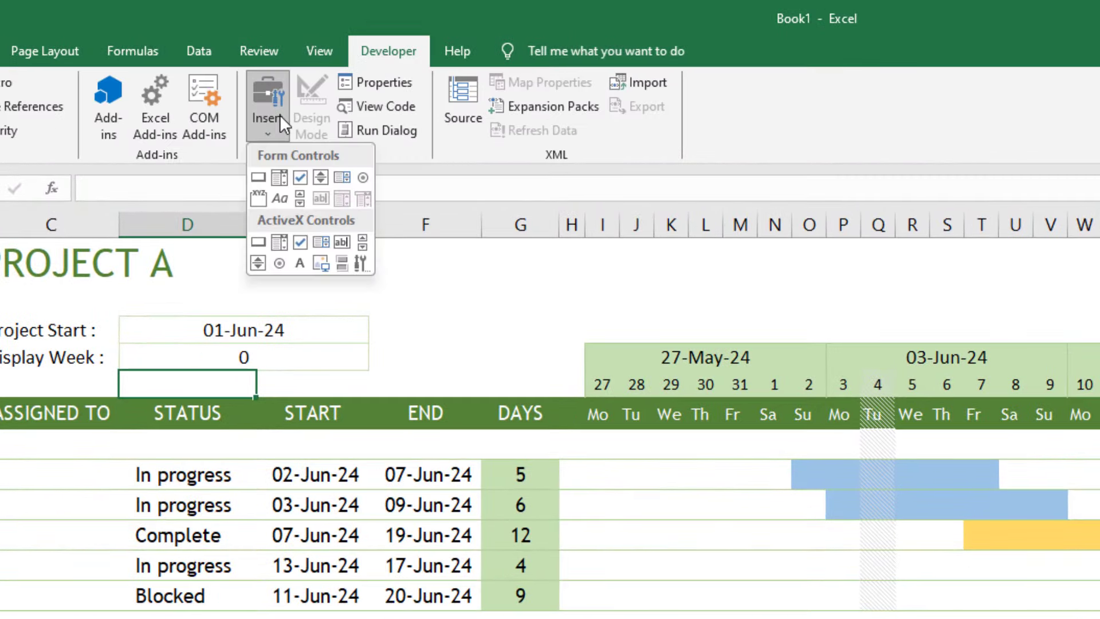
left_click(304, 202)
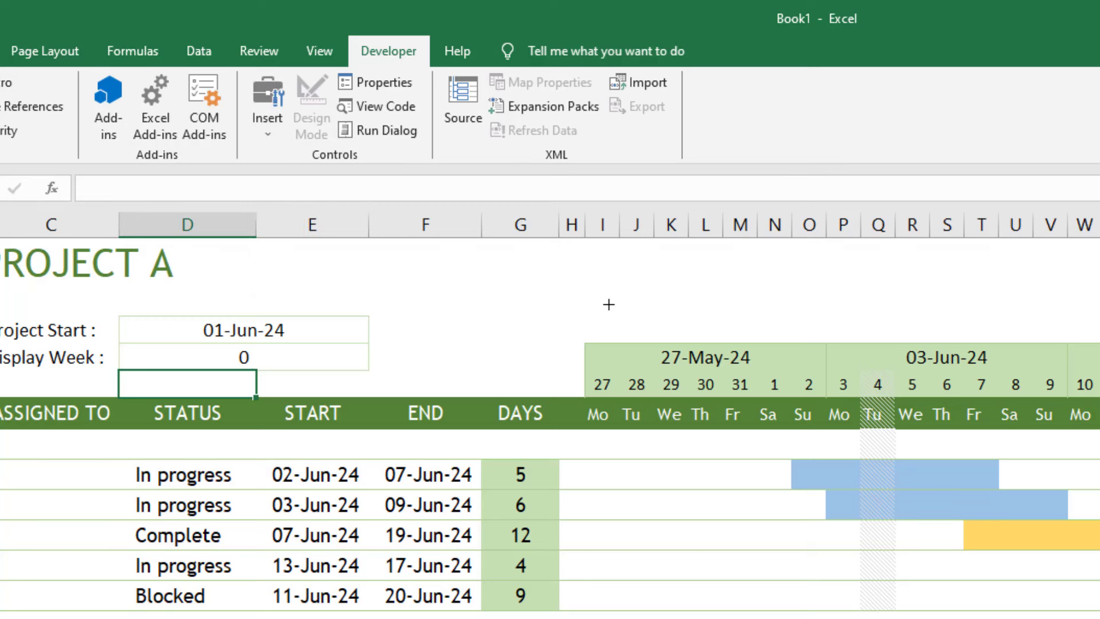
left_click_drag(586, 312, 841, 345)
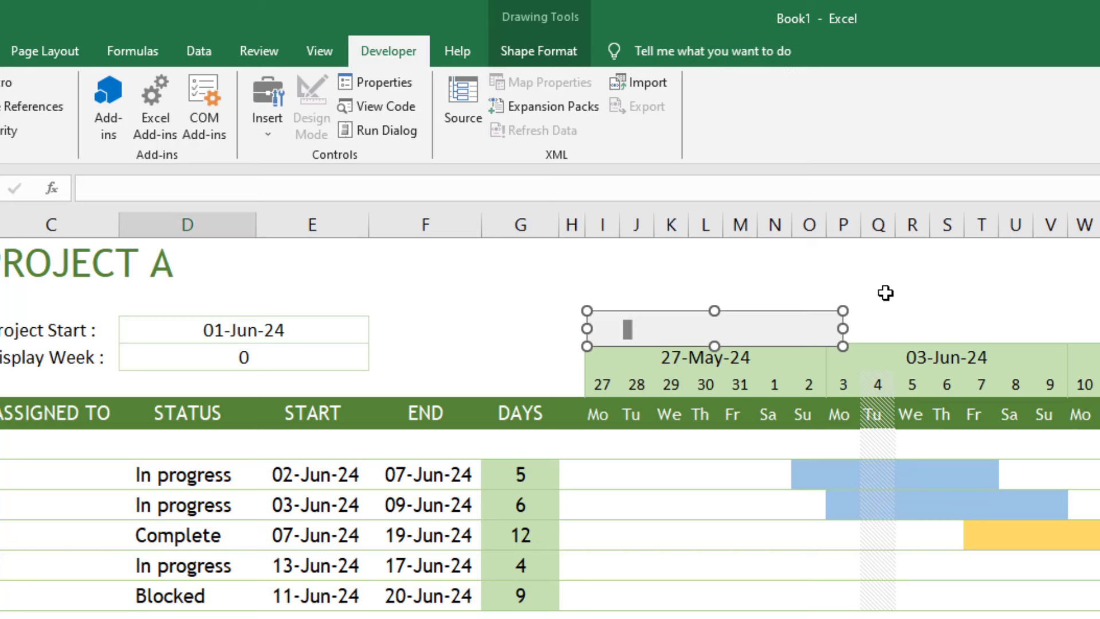
Bring up the new scroll bar's Format Control settings
left_click(795, 322)
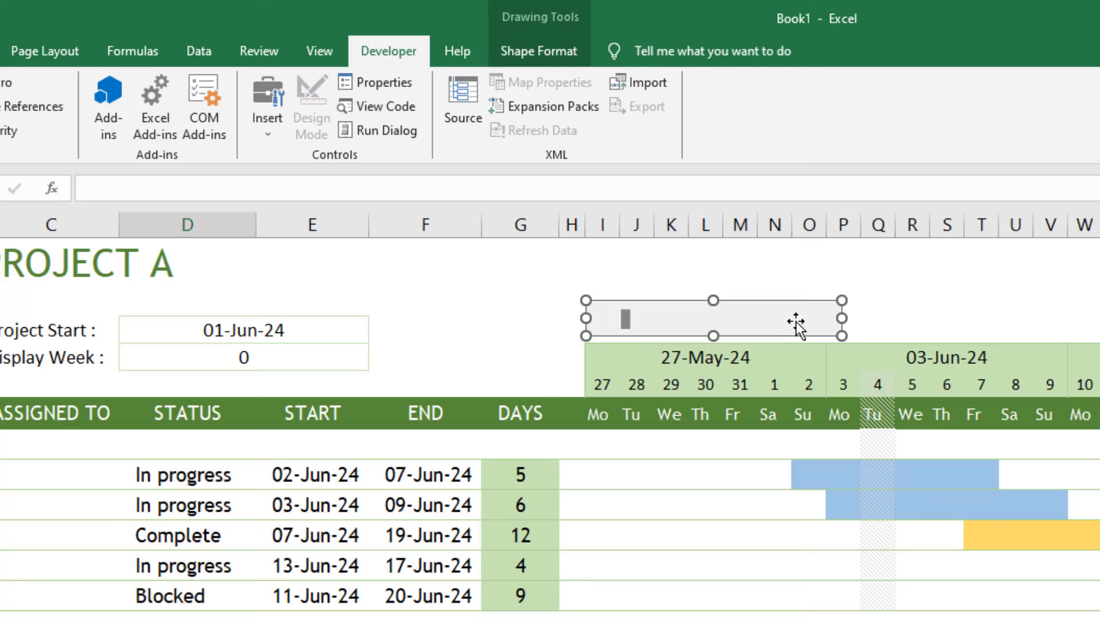
right_click(796, 324)
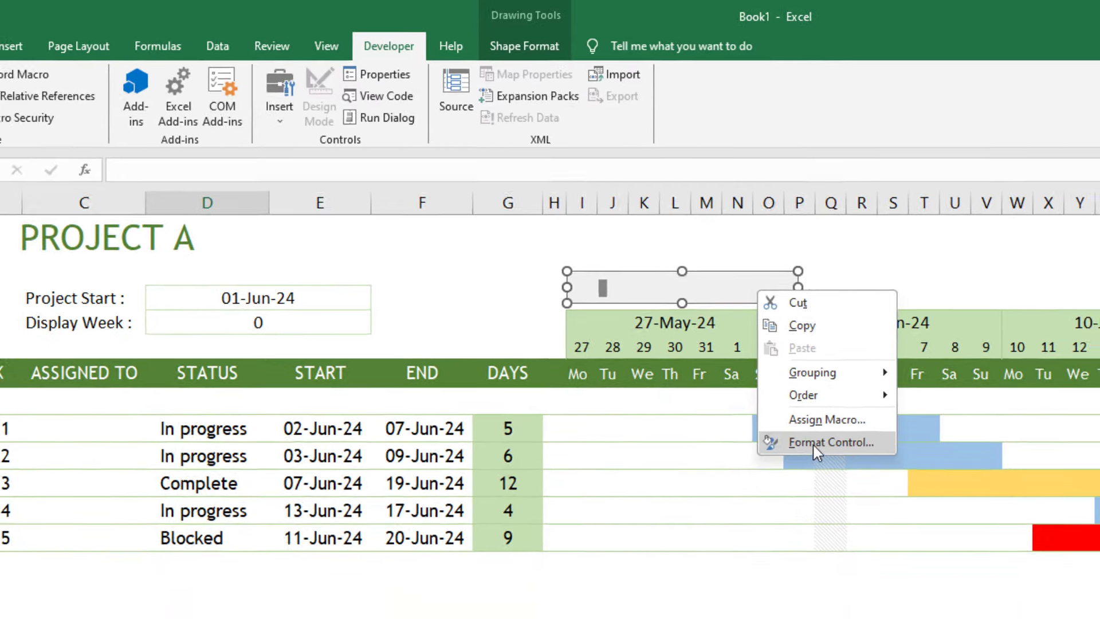
left_click(859, 488)
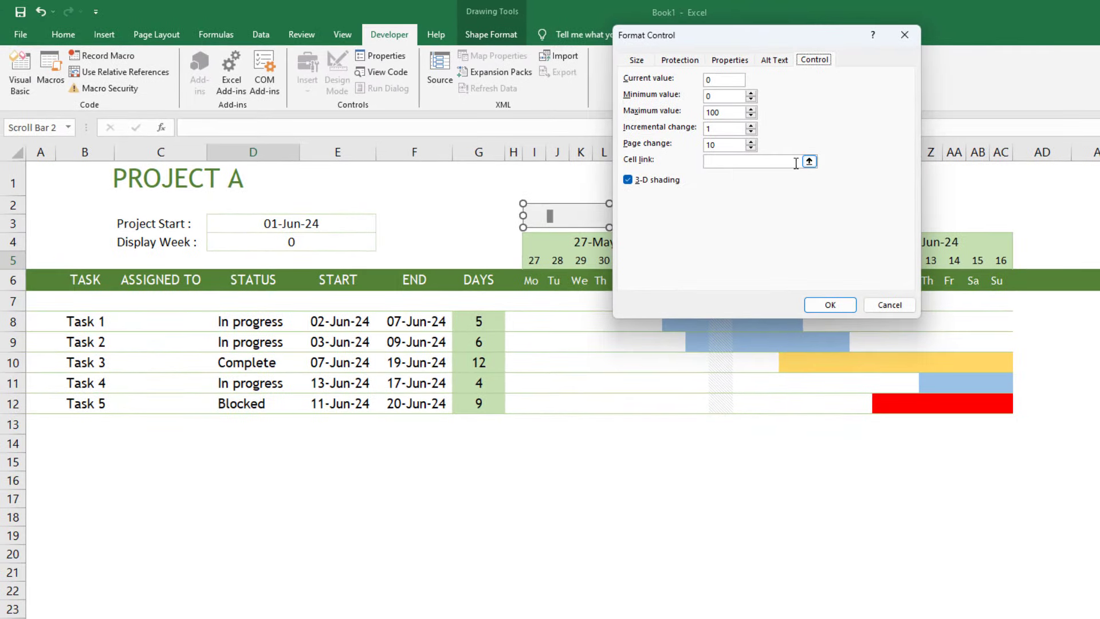
Link the scroll bar to cell $D$4, enter 0 in its settings, and apply them
left_click(808, 162)
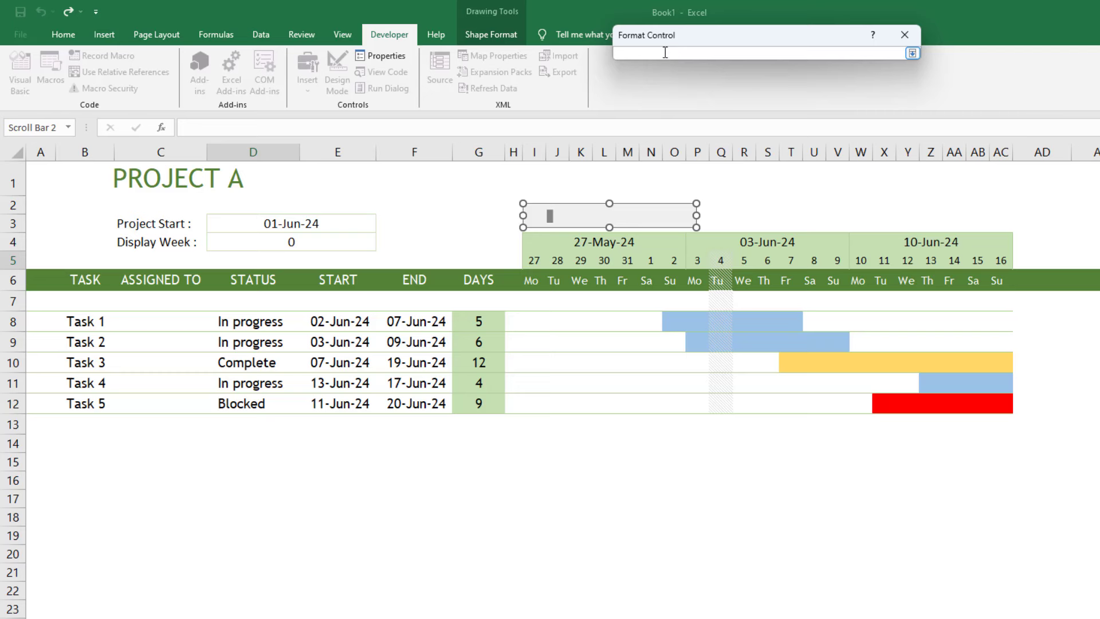
left_click(314, 243)
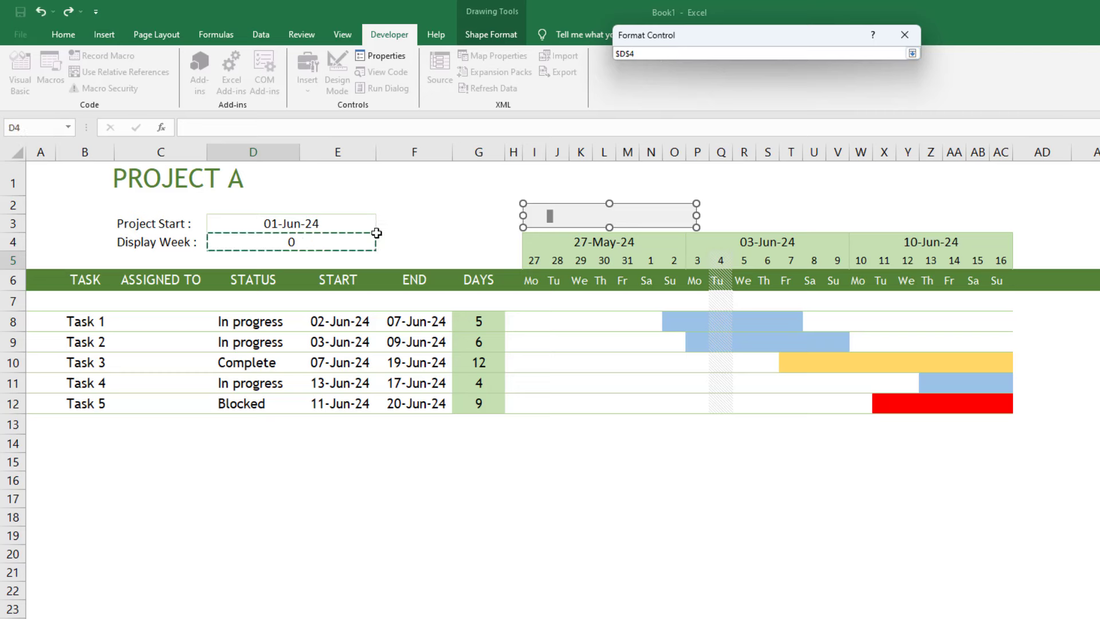
left_click(912, 54)
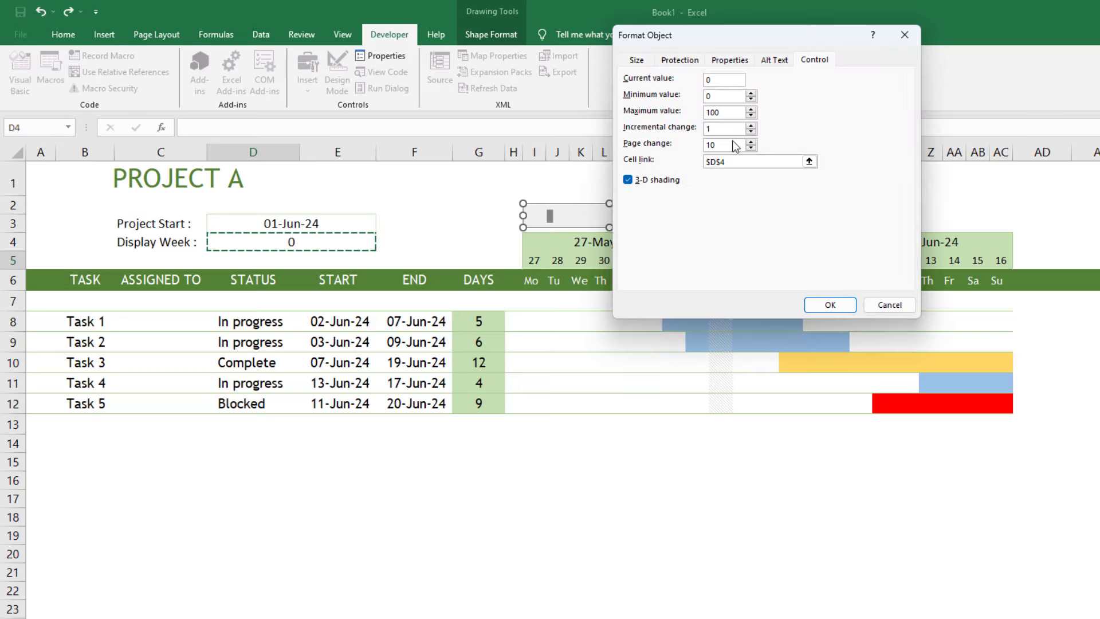
type("0")
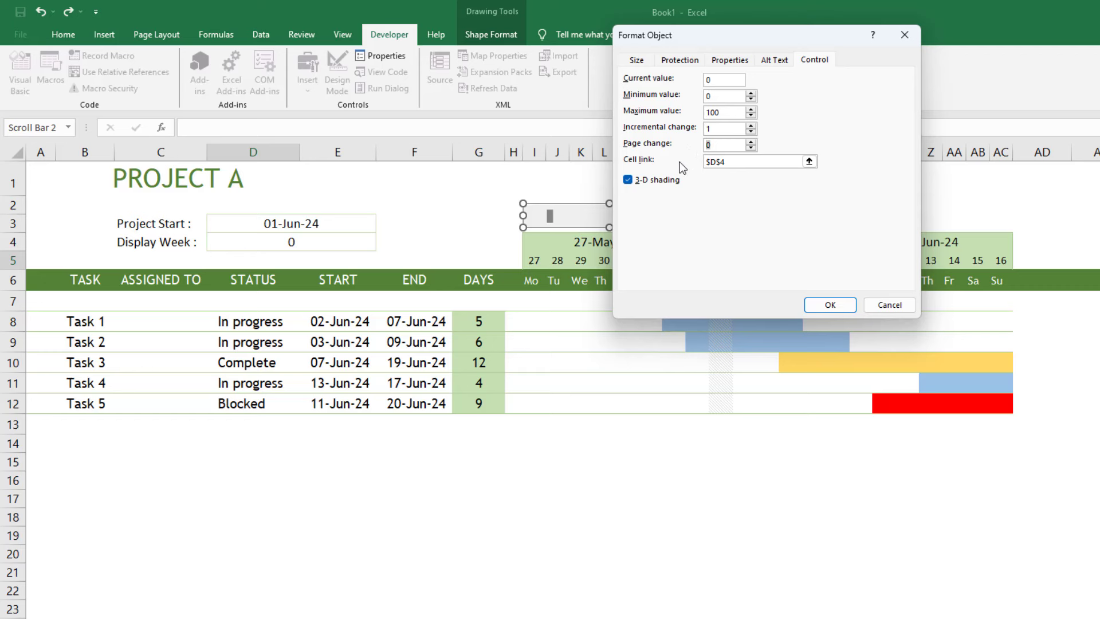
left_click(827, 304)
Test the scroll bar by stepping Display Week up to 2 and back toward 0
left_click(870, 192)
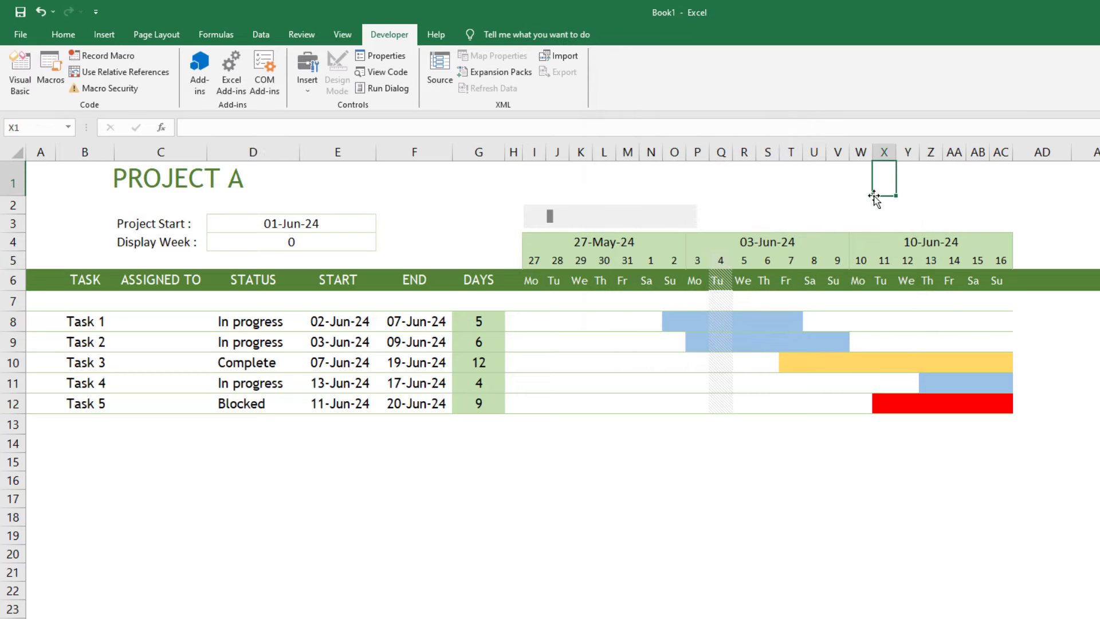
left_click(683, 220)
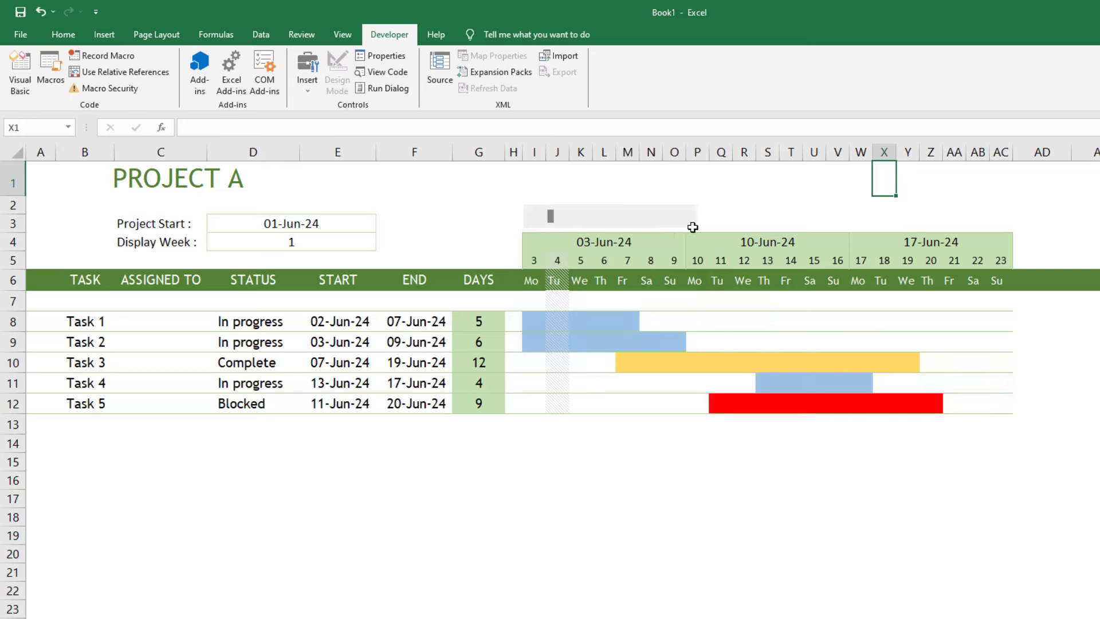
left_click(685, 217)
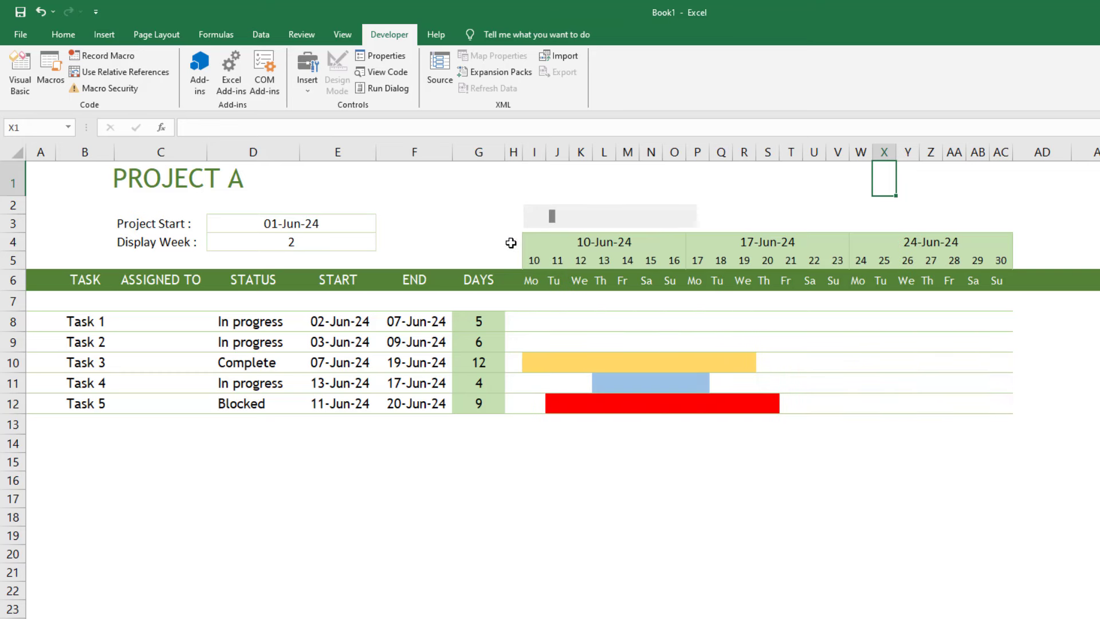
left_click(534, 218)
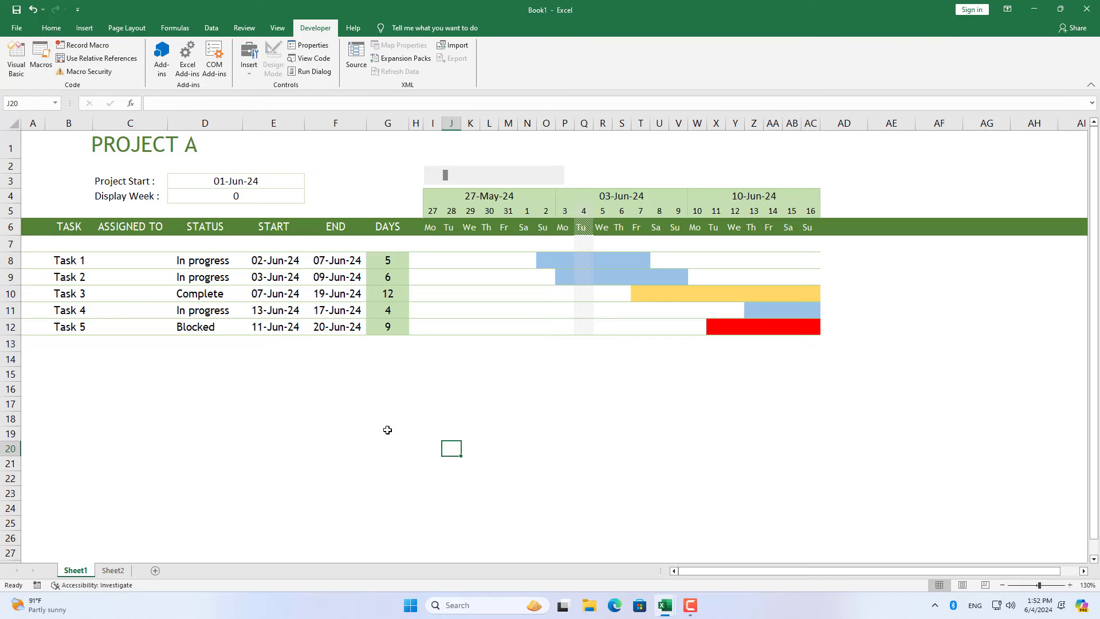
Add a List data validation to C8:C12 sourced from Sheet2!$H$5:$H$9
left_click_drag(139, 264, 130, 324)
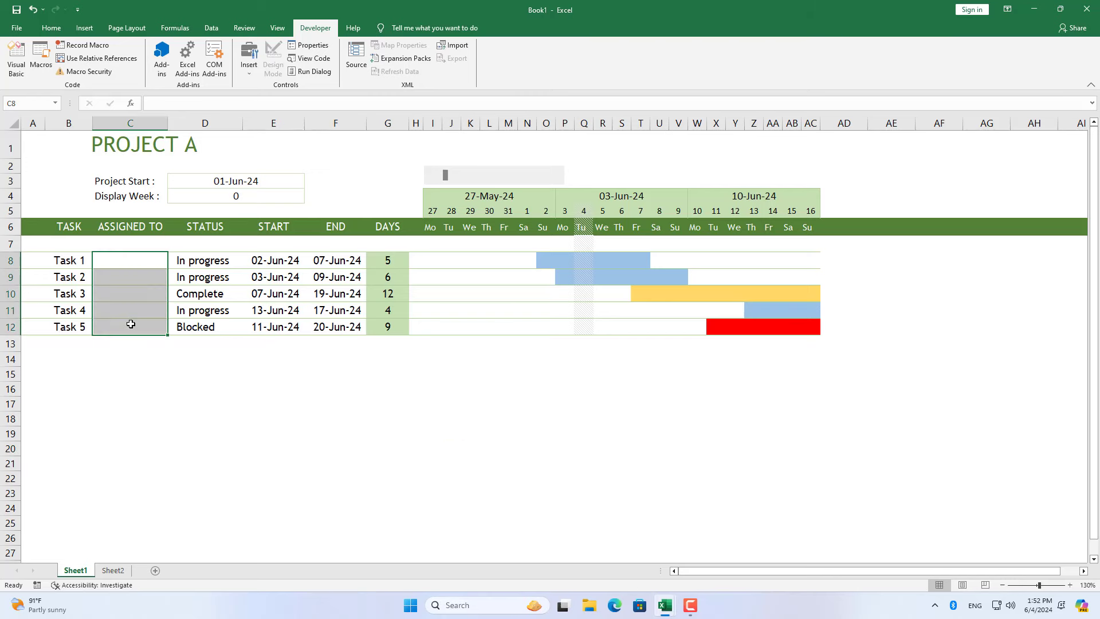
left_click(212, 28)
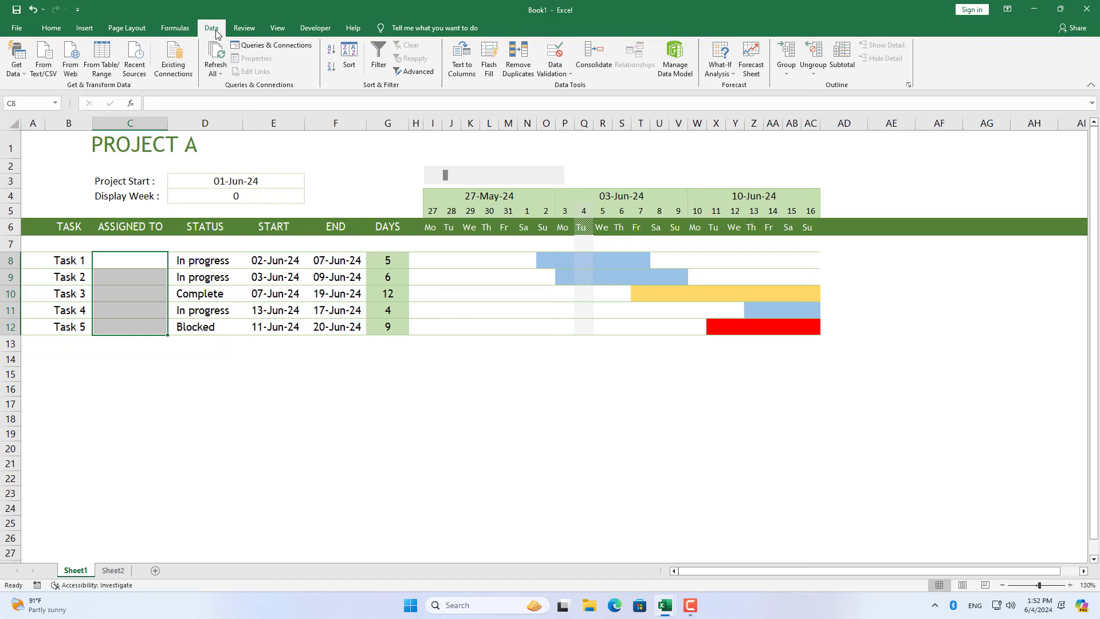
left_click(560, 53)
left_click(563, 112)
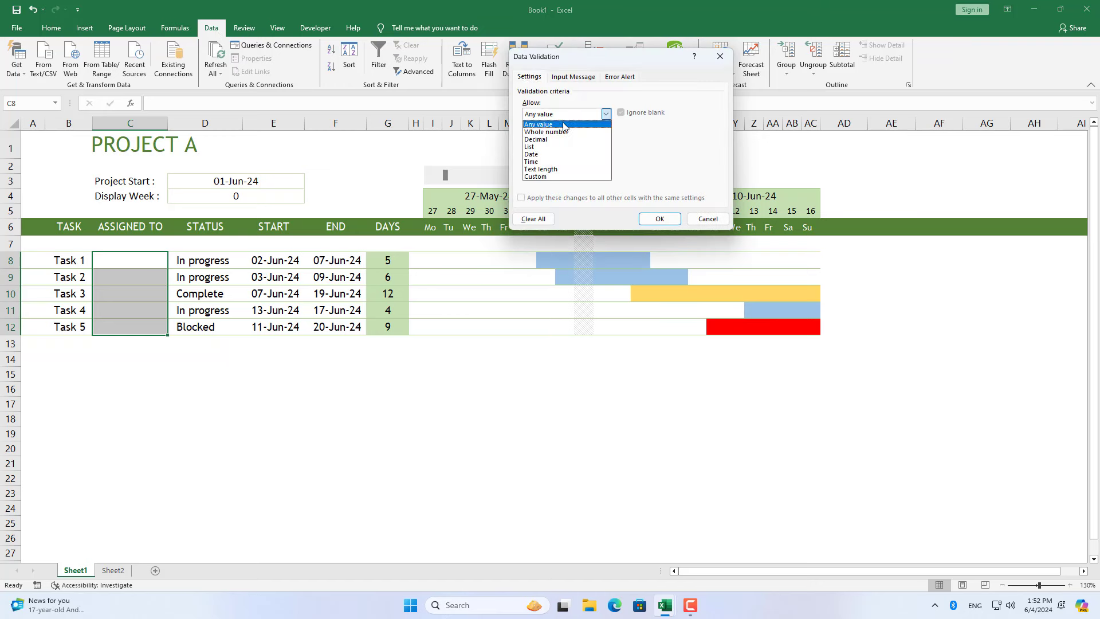
left_click(568, 155)
left_click(673, 160)
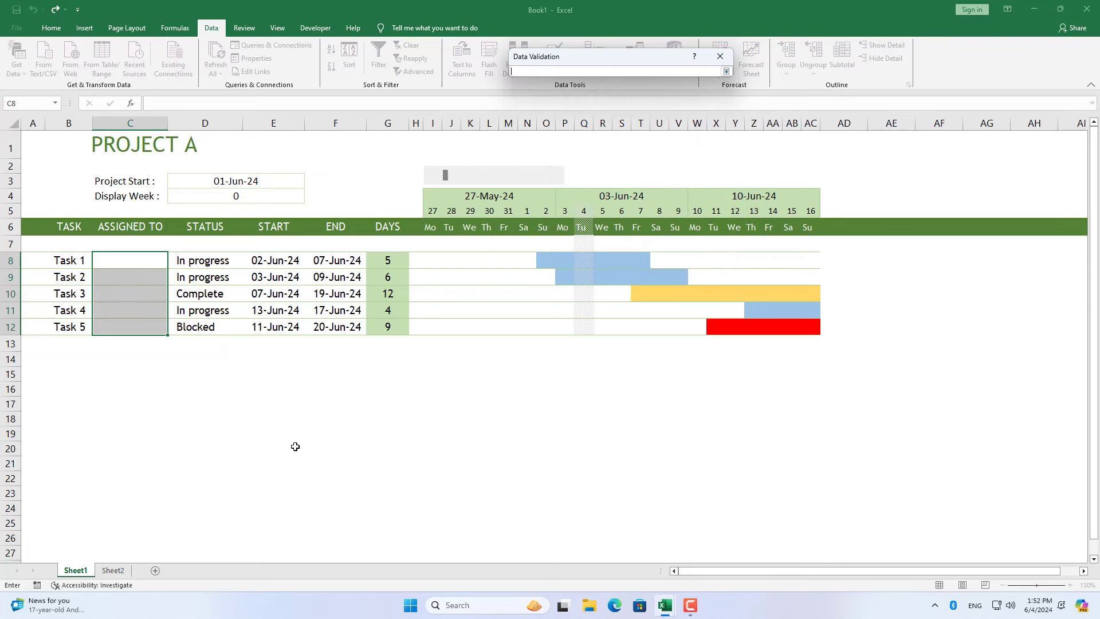
left_click(113, 570)
left_click_drag(329, 181, 330, 223)
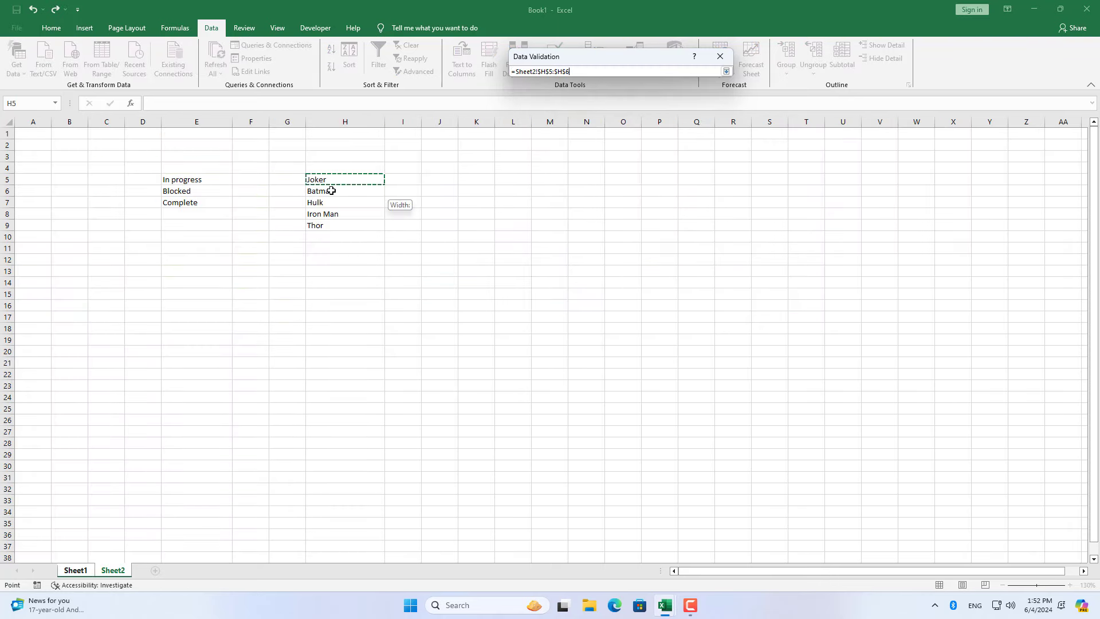
left_click(726, 71)
left_click(659, 218)
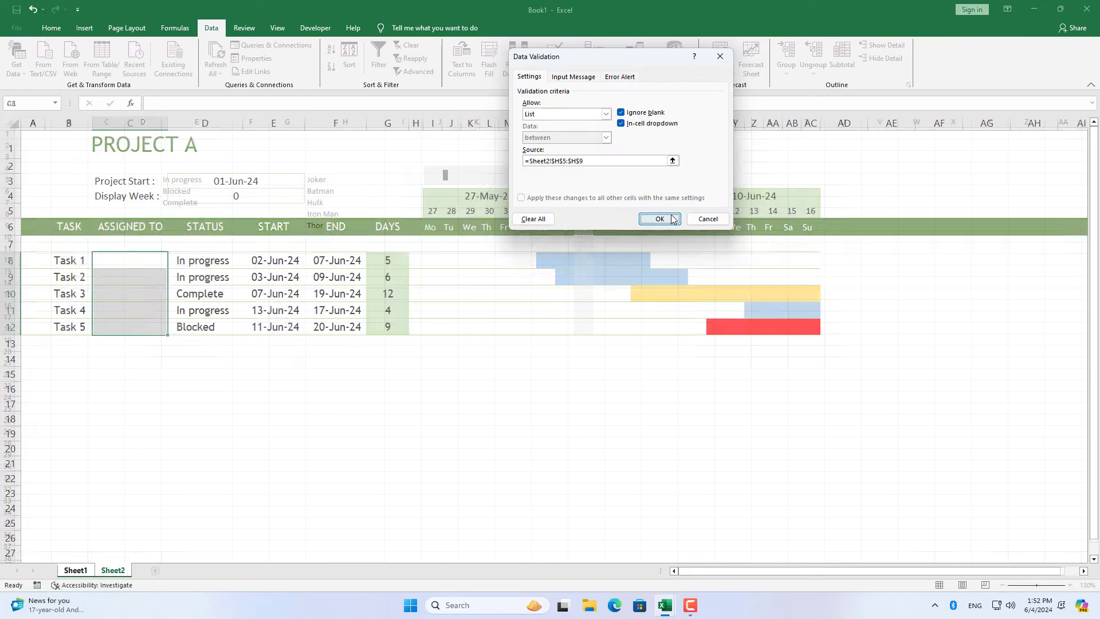
Assign Tasks 1–5 to Joker, Batman, Hulk, Iron Man and Thor from the drop-downs
left_click(172, 264)
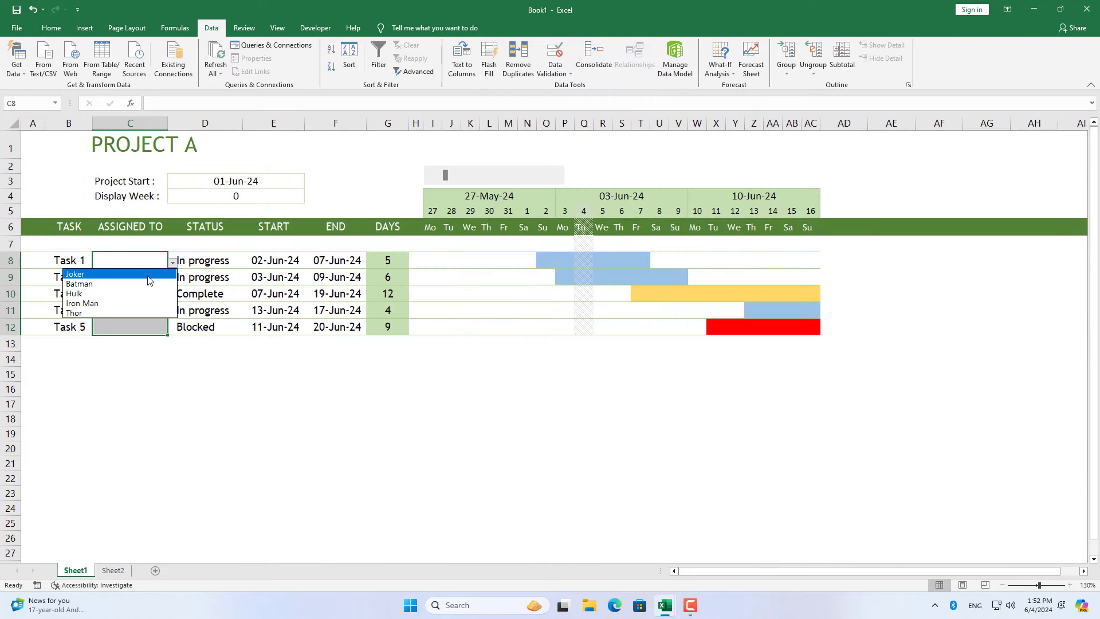
left_click(148, 274)
left_click(172, 280)
left_click(148, 300)
left_click(173, 296)
left_click(148, 326)
left_click(173, 314)
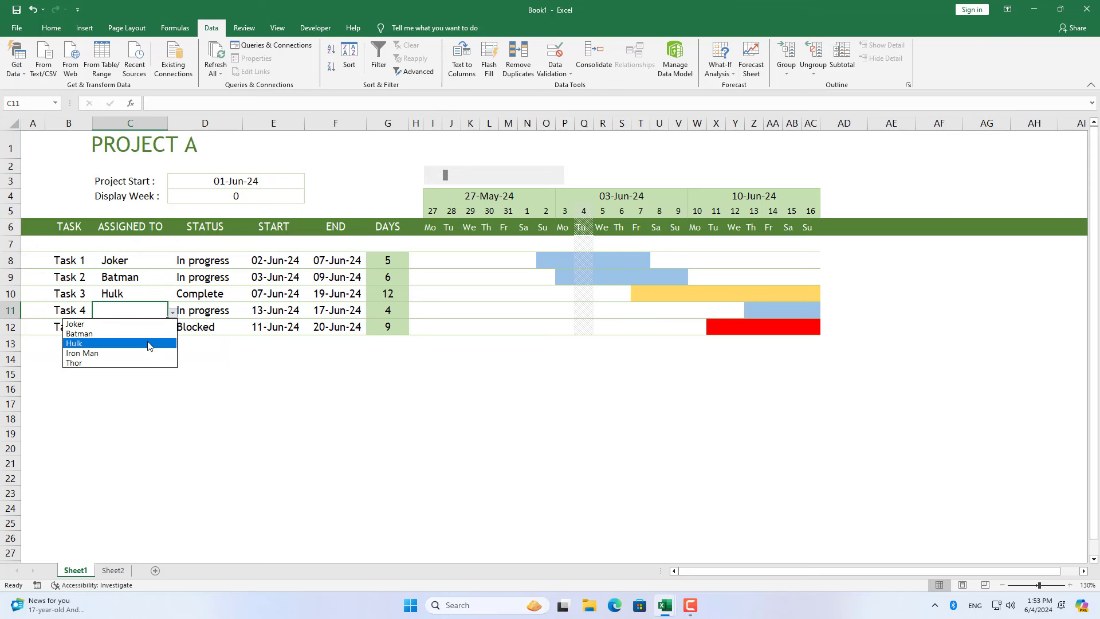
left_click(148, 353)
left_click(172, 330)
left_click(147, 379)
Set Task 5 status to In progress and advance the Display Week scroll bar to 2
left_click(247, 330)
left_click(201, 340)
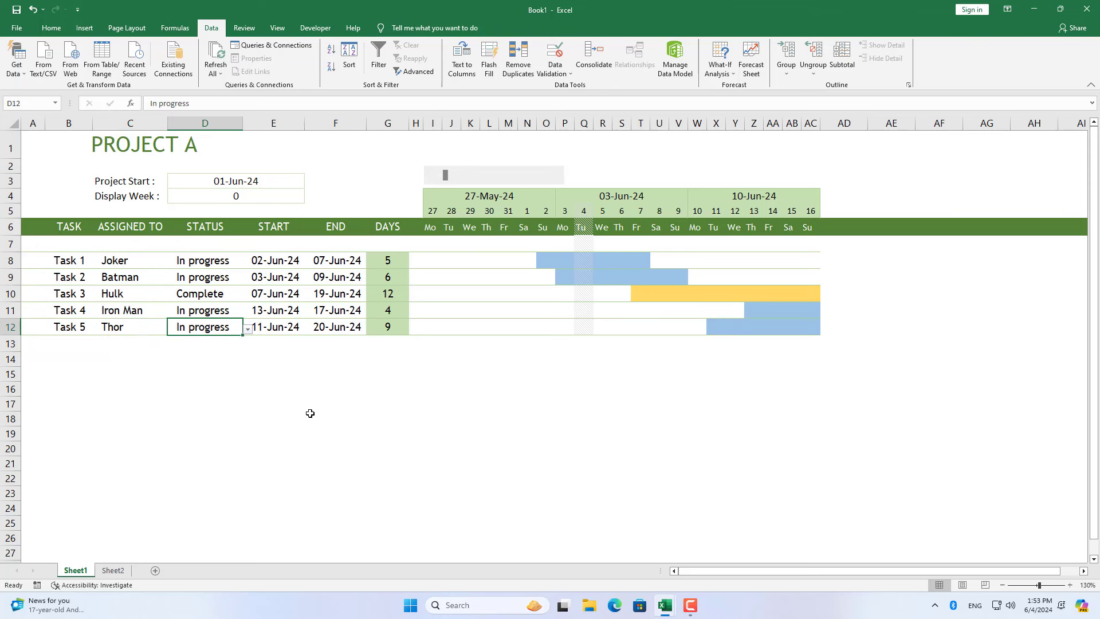
left_click(554, 176)
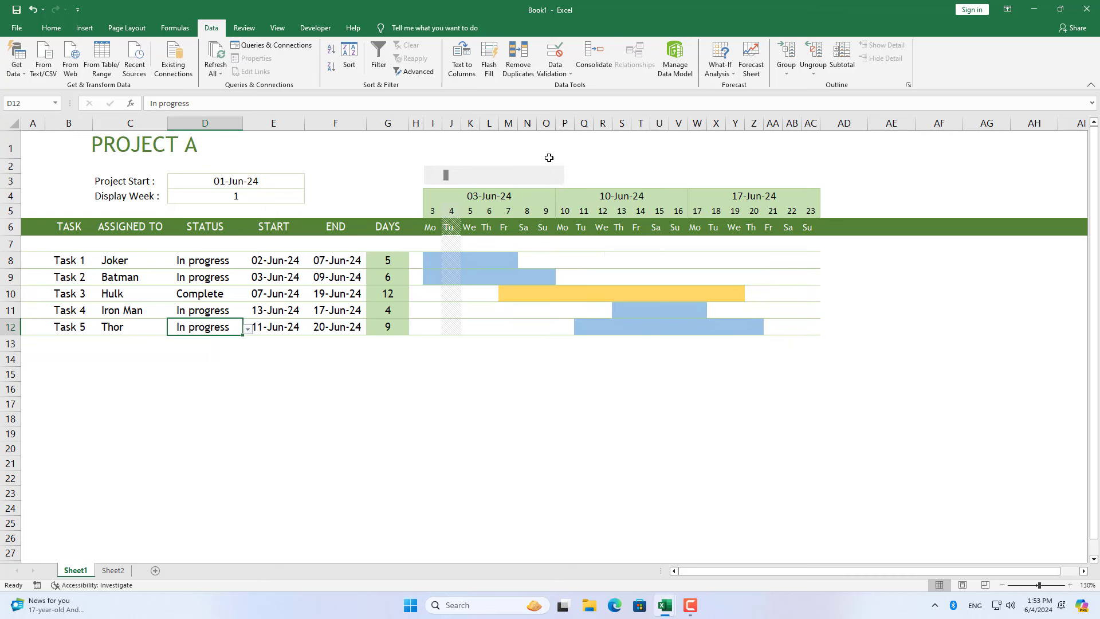
left_click(553, 175)
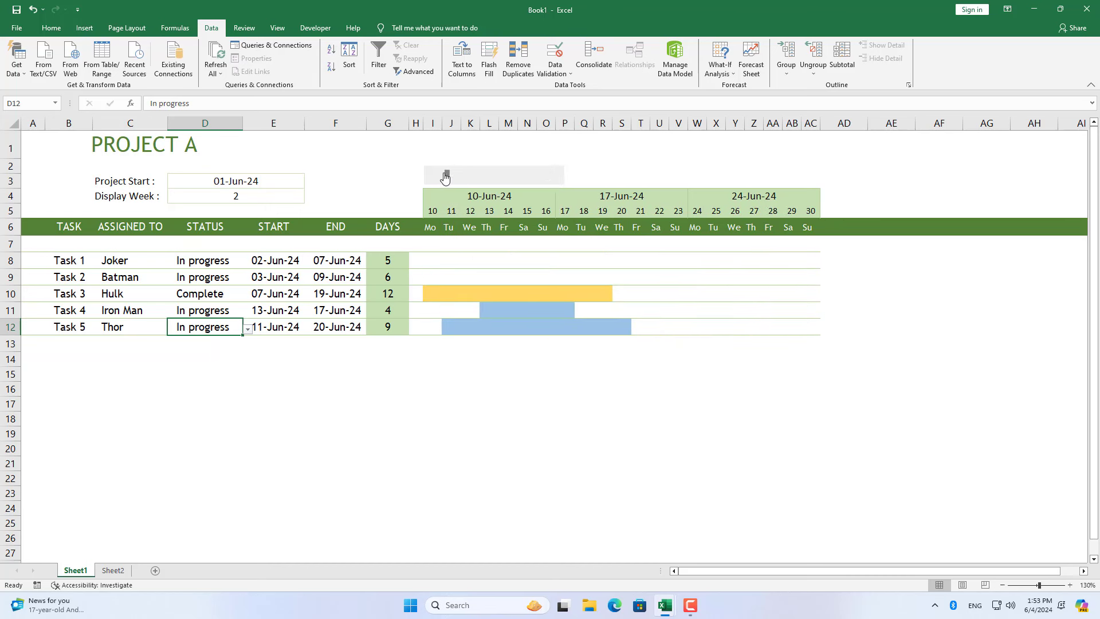